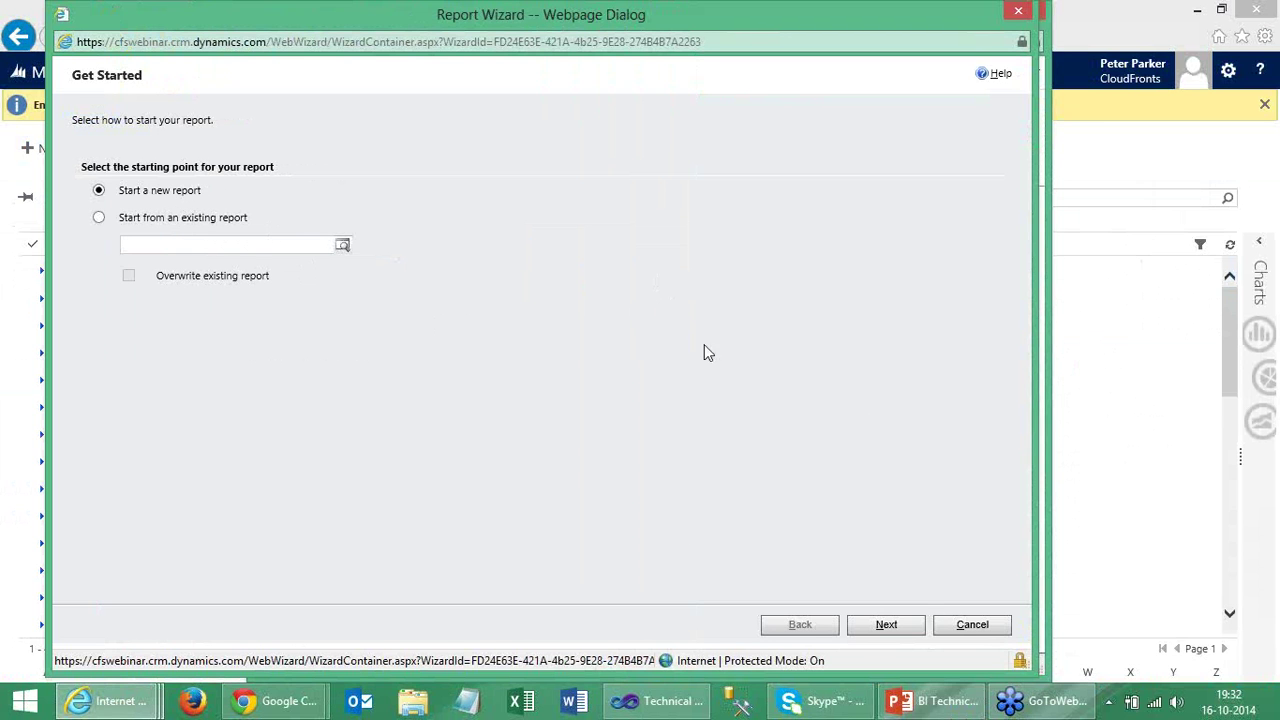
Start a new report in the wizard and name it Active Projects.
{"action": "left_click", "coordinate": [888, 624]}
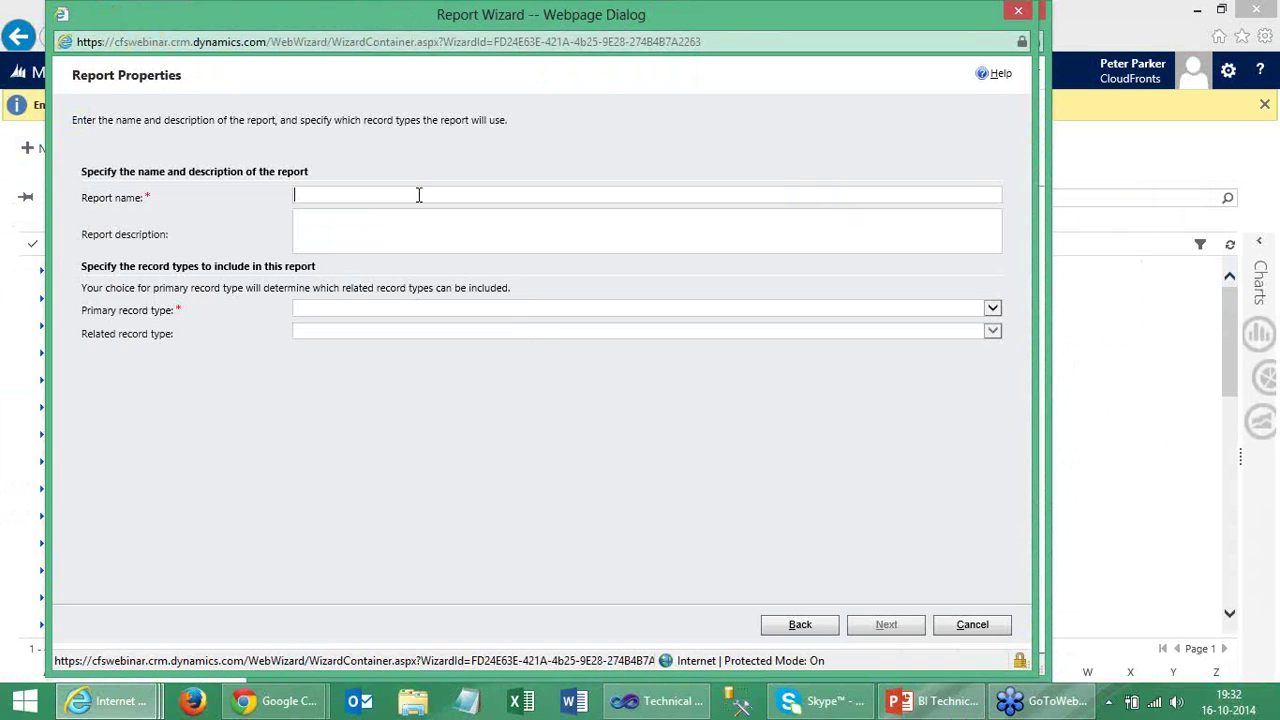
{"action": "left_click", "coordinate": [426, 194]}
{"action": "type", "text": "Active Projects"}
Set the report's primary record type to Projects and continue to the record filtering criteria.
{"action": "left_click", "coordinate": [343, 311]}
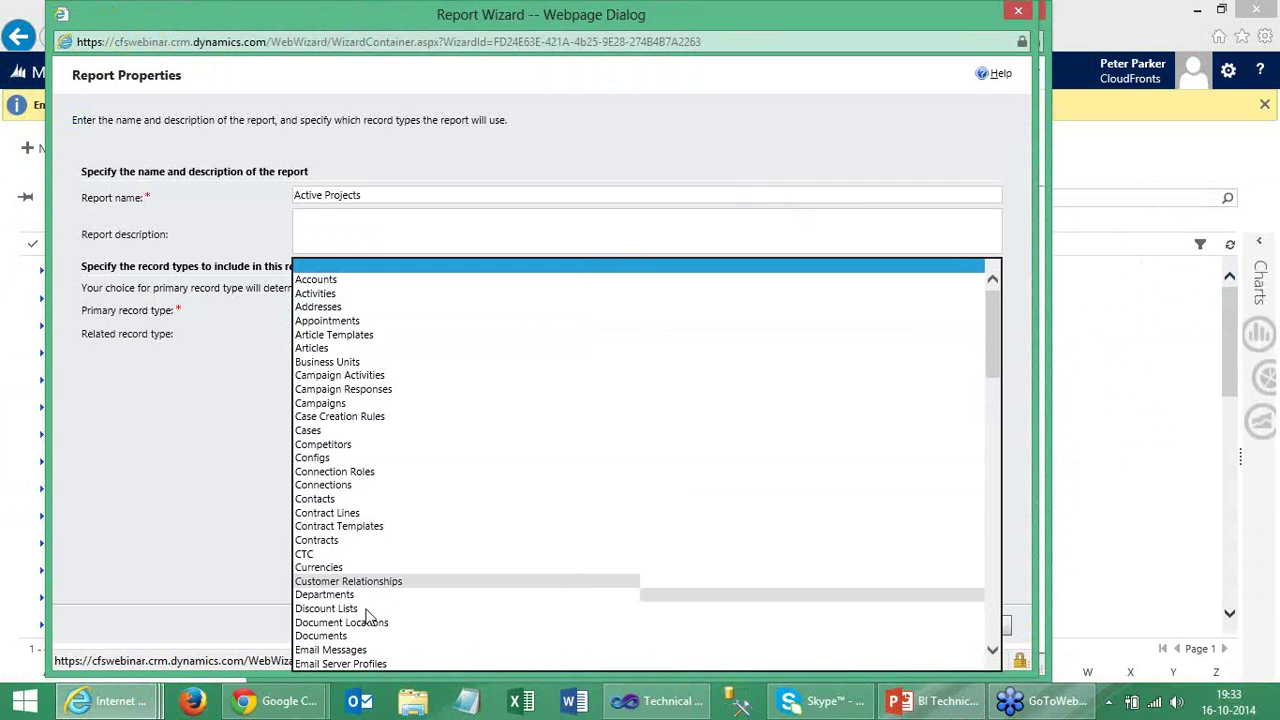
{"action": "scroll", "coordinate": [372, 615], "scroll_direction": "down", "scroll_amount": 2}
{"action": "scroll", "coordinate": [372, 630], "scroll_direction": "down", "scroll_amount": 3}
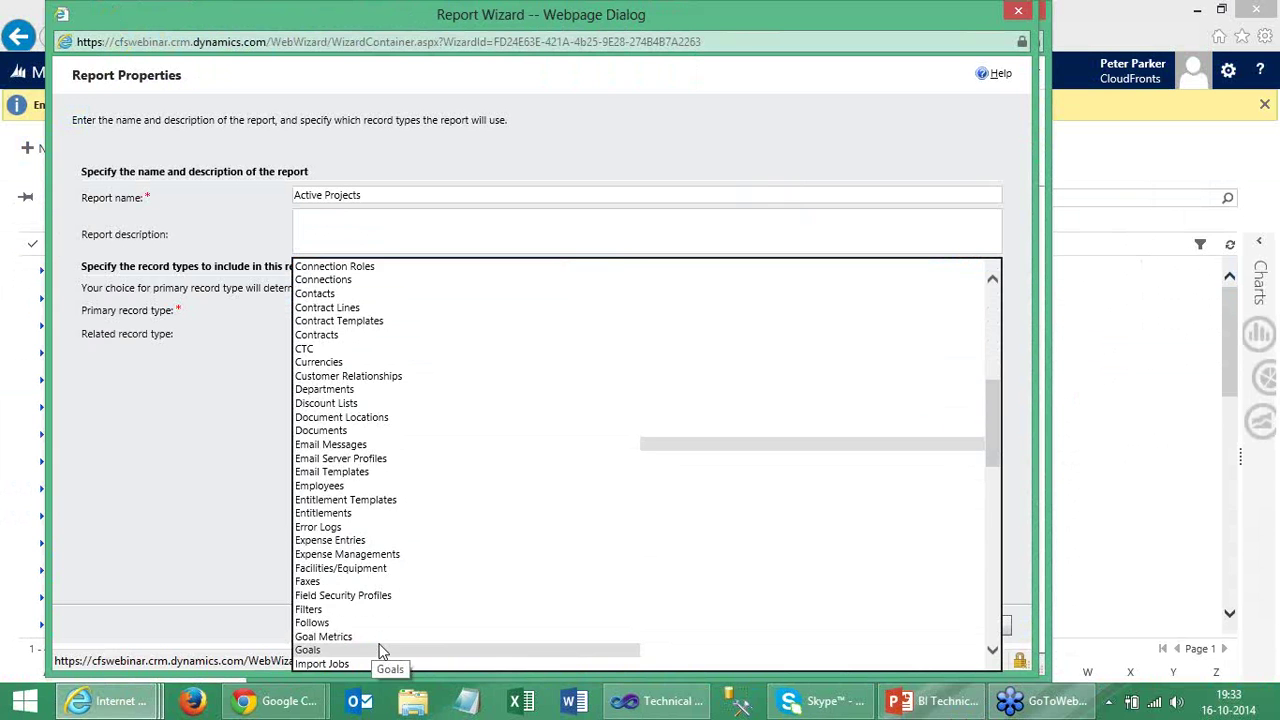
{"action": "scroll", "coordinate": [375, 650], "scroll_direction": "down", "scroll_amount": 5}
{"action": "scroll", "coordinate": [380, 653], "scroll_direction": "down", "scroll_amount": 2}
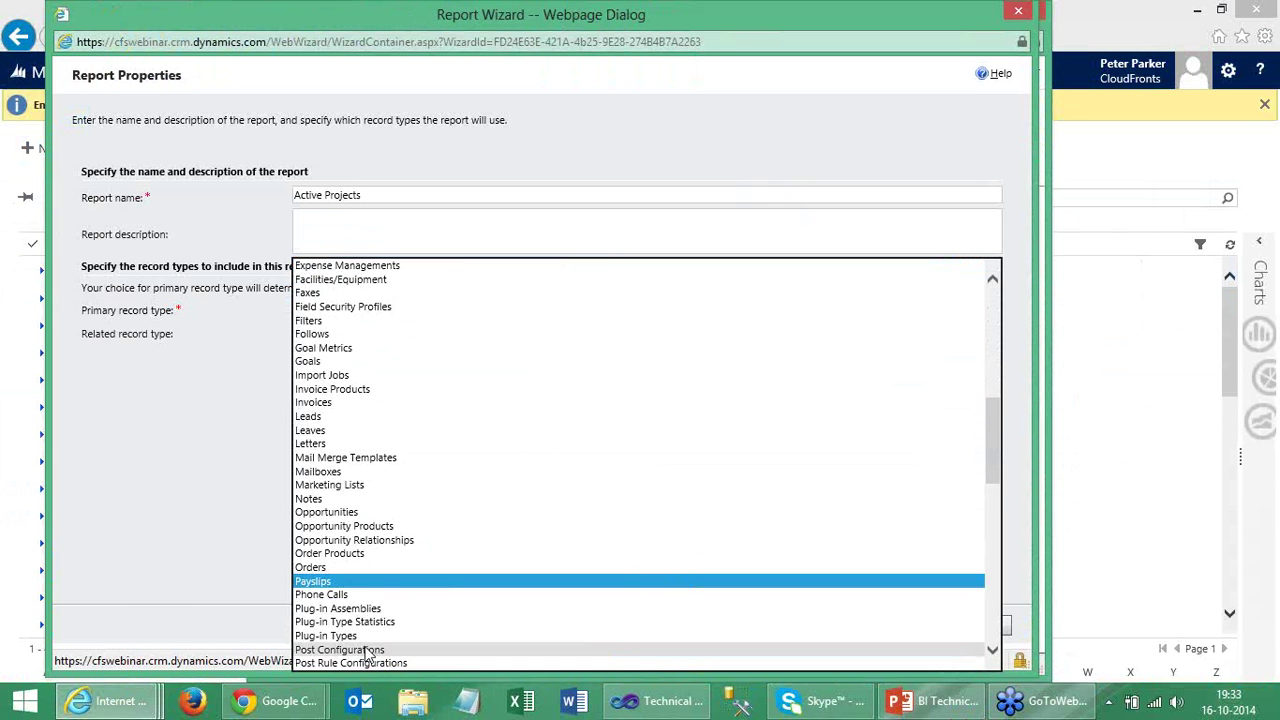
{"action": "scroll", "coordinate": [368, 652], "scroll_direction": "down", "scroll_amount": 3}
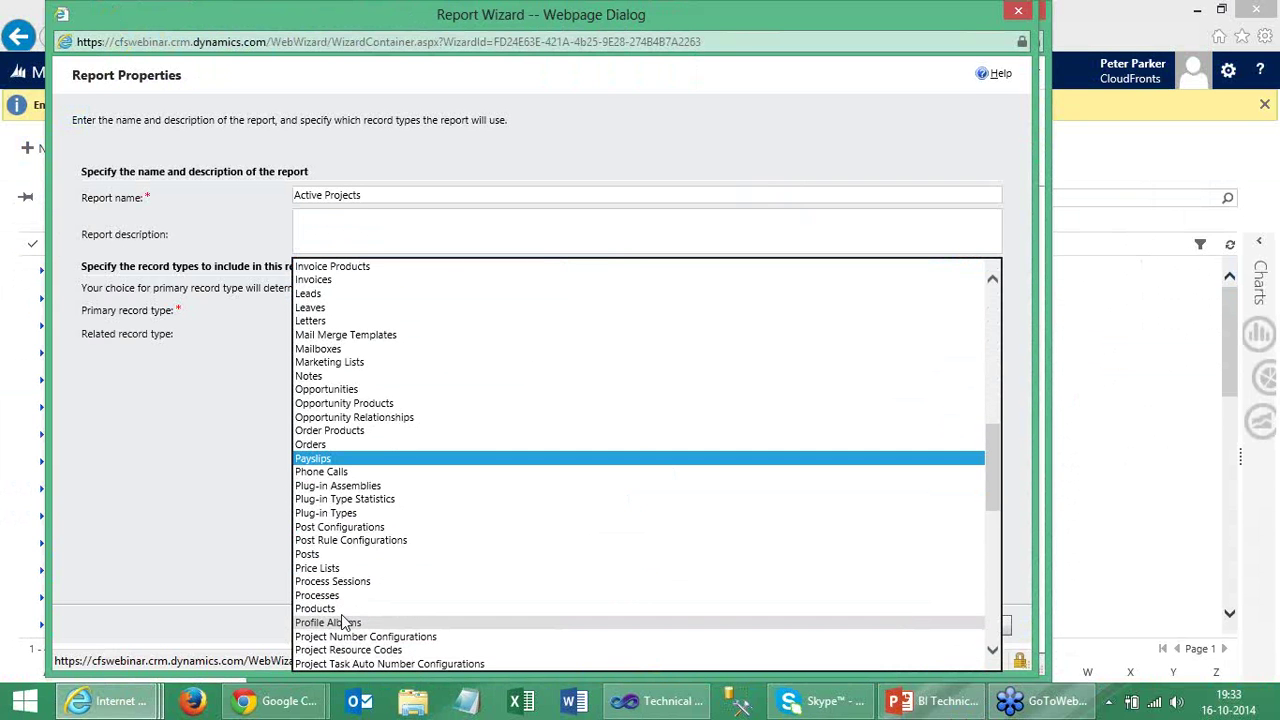
{"action": "scroll", "coordinate": [343, 622], "scroll_direction": "down", "scroll_amount": 3}
{"action": "left_click", "coordinate": [330, 612]}
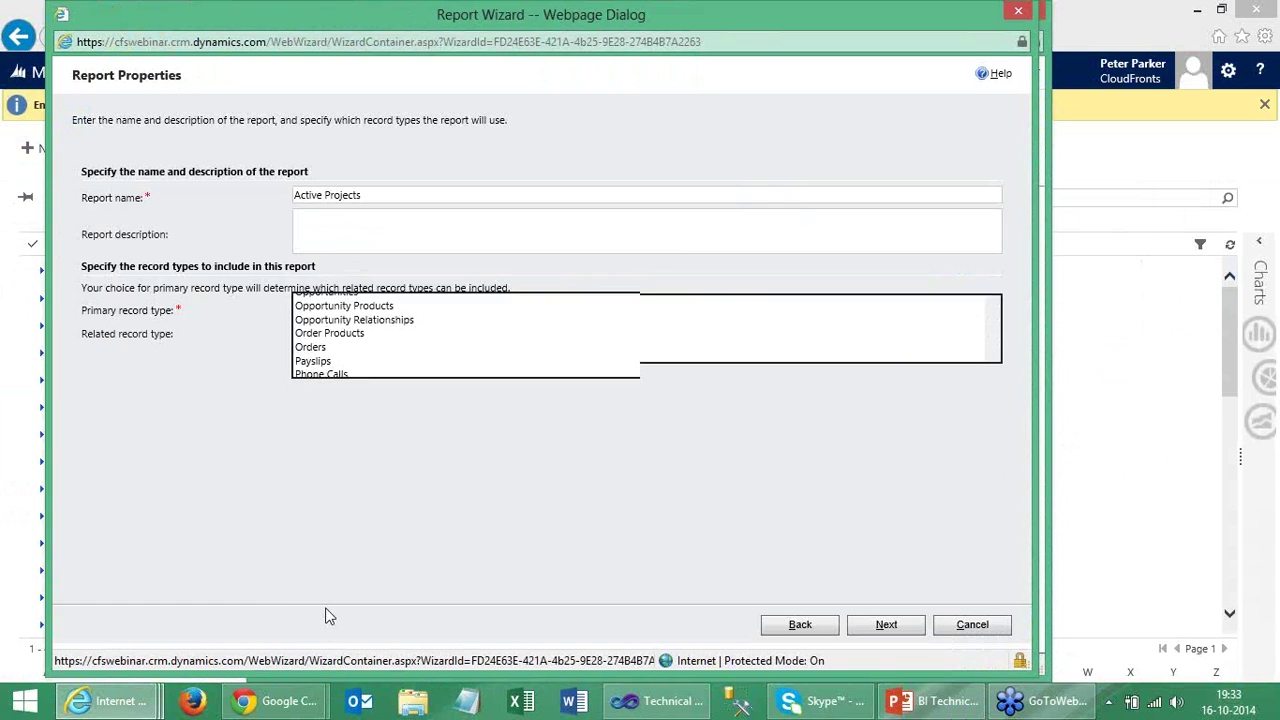
{"action": "left_click", "coordinate": [878, 626]}
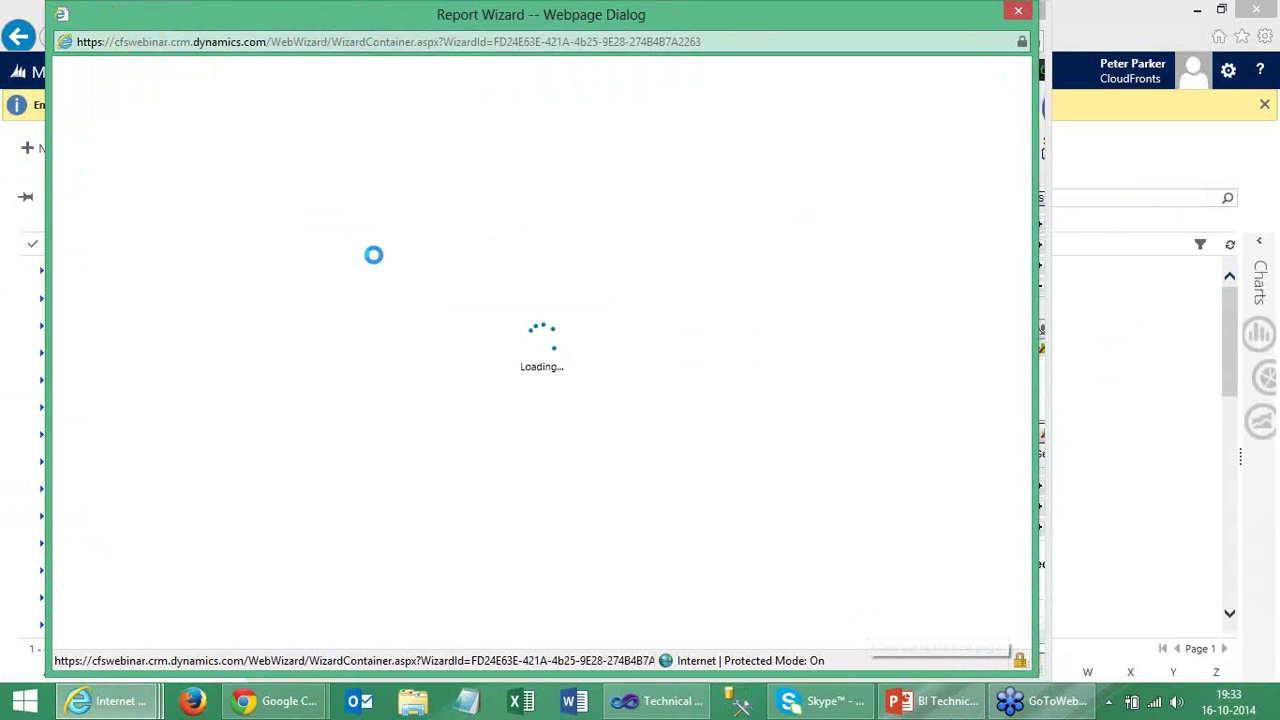
Replace the default Modified On filter clause with a Start Date clause set to This Year.
{"action": "left_click", "coordinate": [110, 281]}
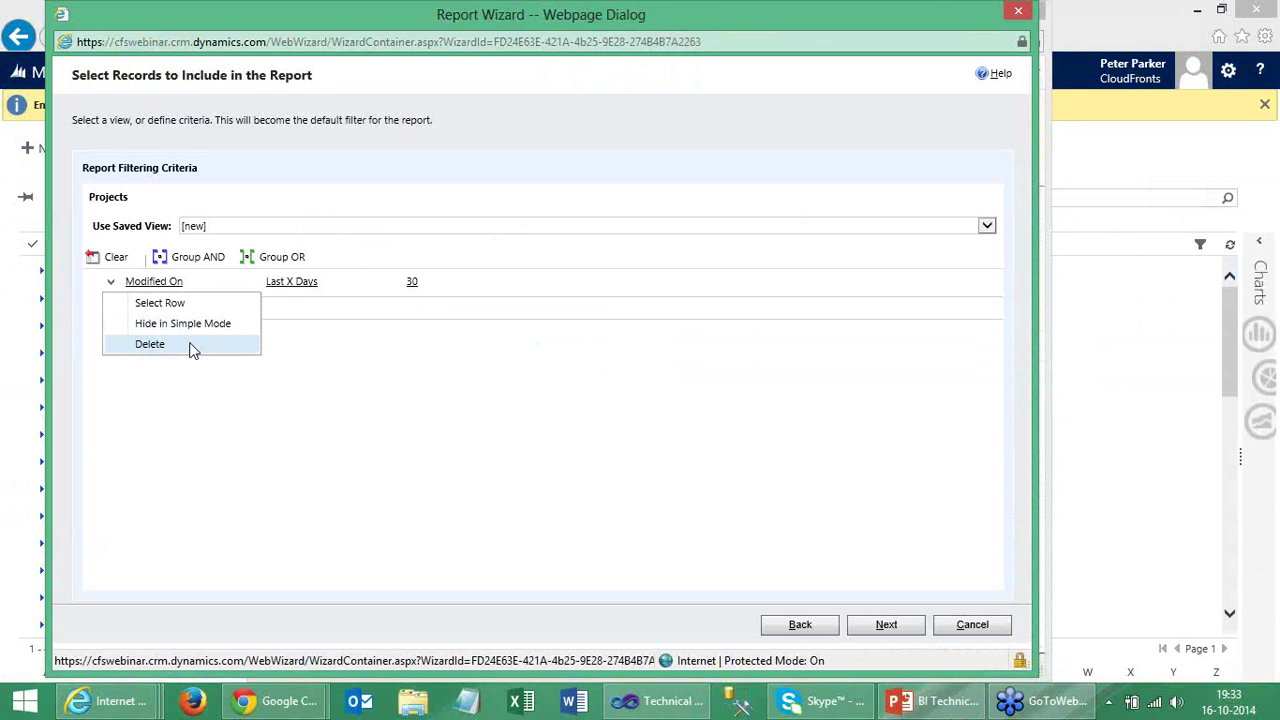
{"action": "left_click", "coordinate": [191, 346]}
{"action": "left_click", "coordinate": [663, 420]}
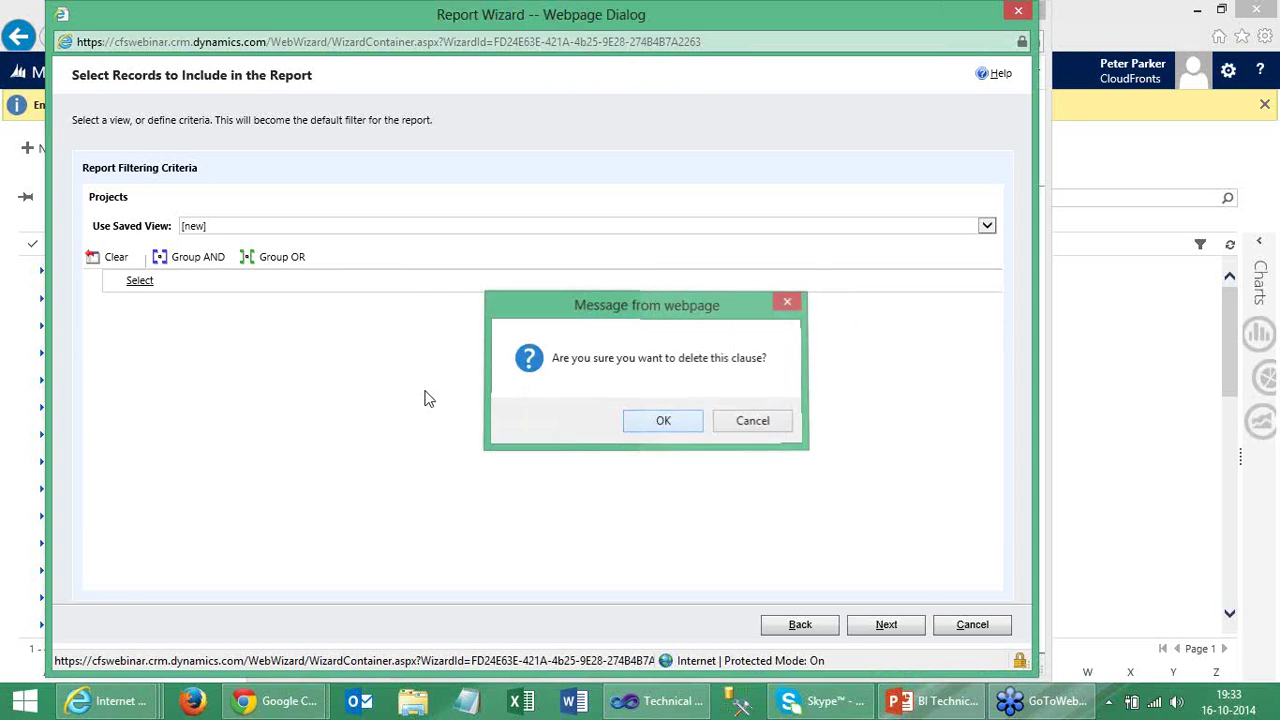
{"action": "left_click", "coordinate": [137, 279]}
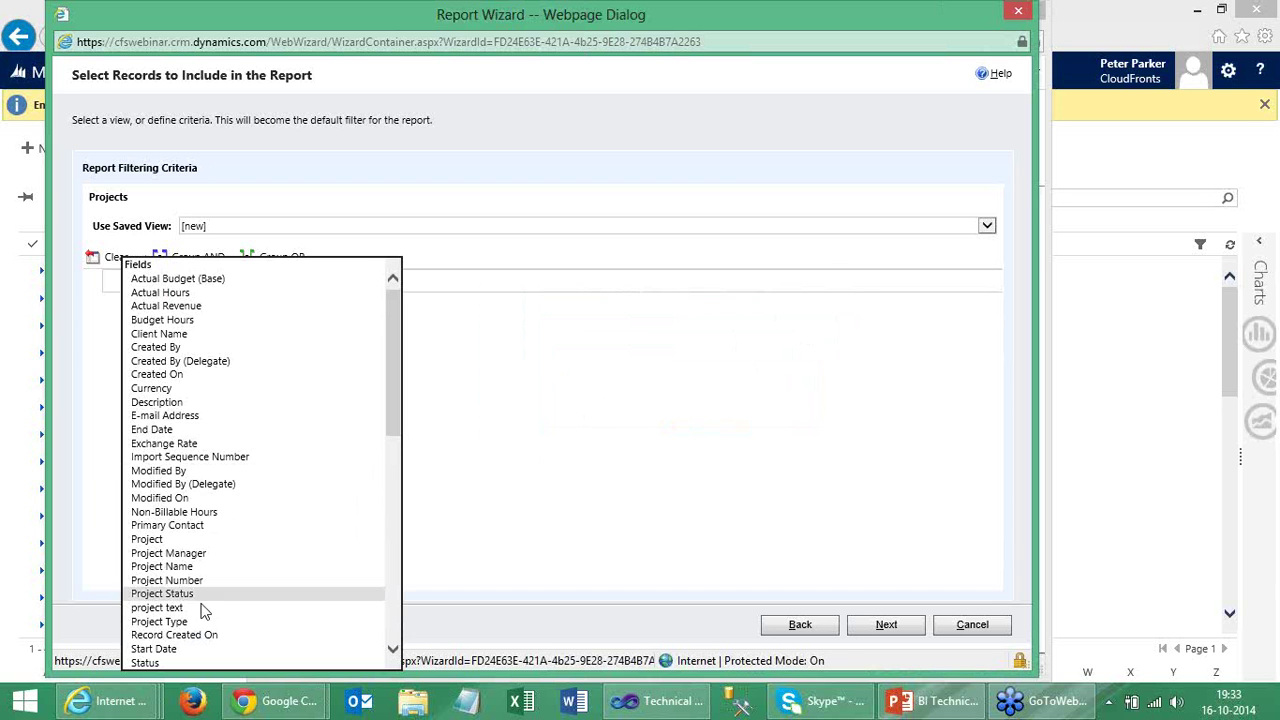
{"action": "left_click", "coordinate": [191, 647]}
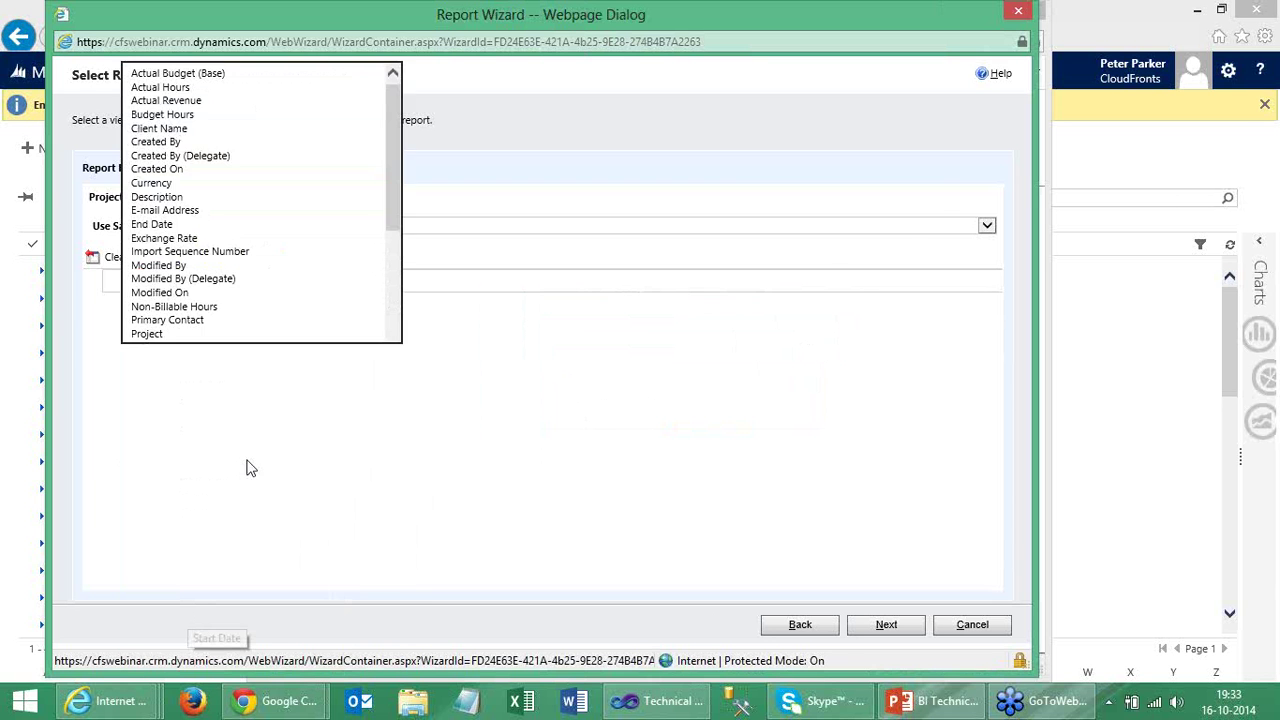
{"action": "left_click", "coordinate": [312, 281]}
{"action": "left_click", "coordinate": [292, 484]}
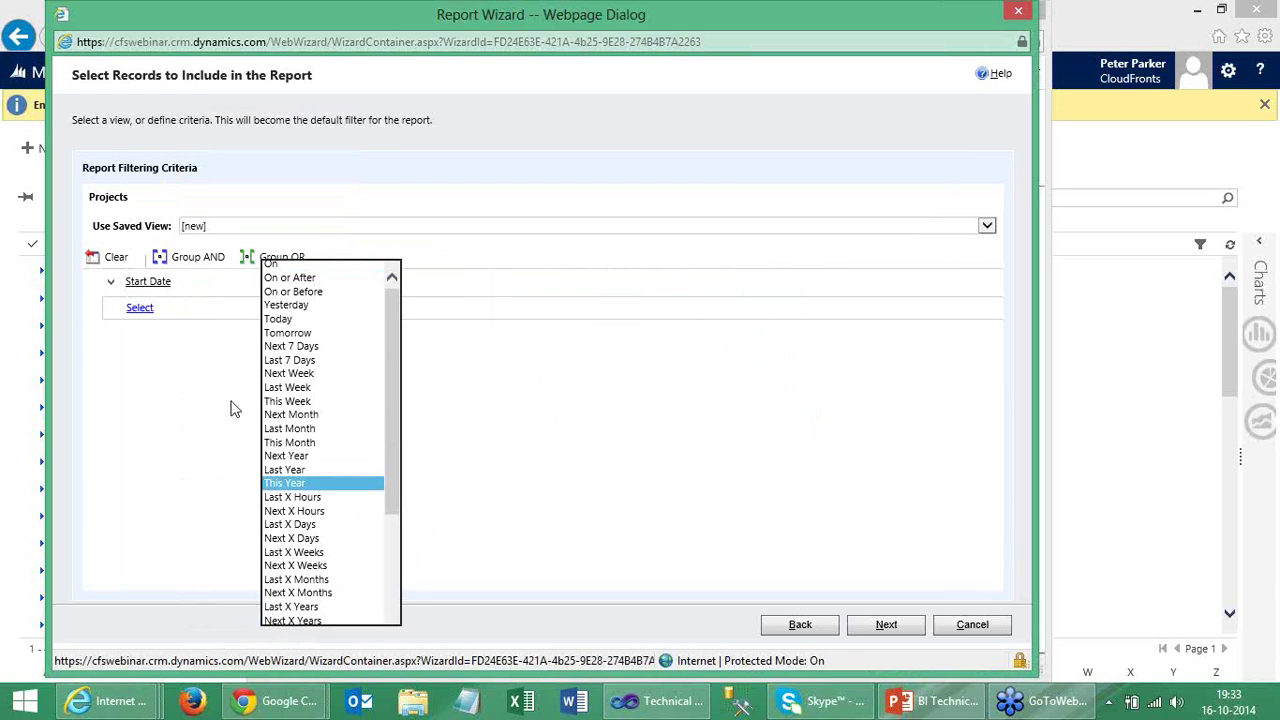
Add a filter clause for Project Status equals Active and proceed to the field layout.
{"action": "left_click", "coordinate": [168, 313]}
{"action": "scroll", "coordinate": [256, 513], "scroll_direction": "down", "scroll_amount": 1}
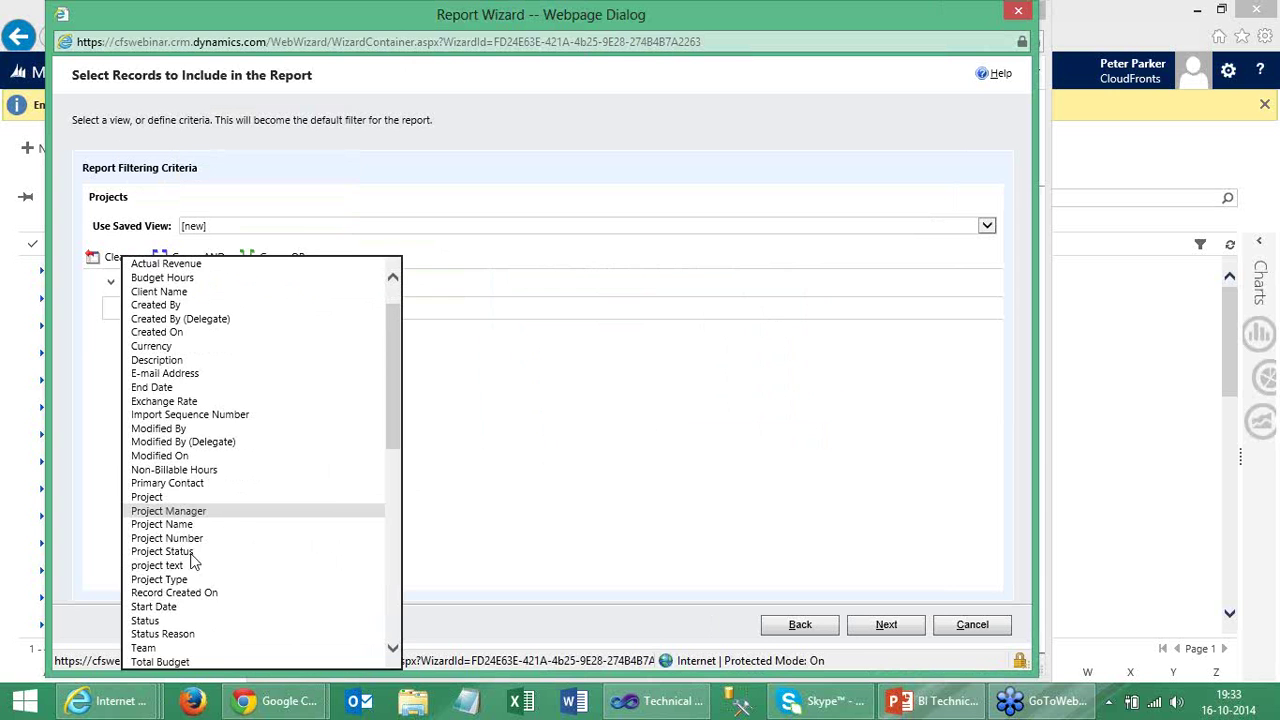
{"action": "left_click", "coordinate": [162, 551]}
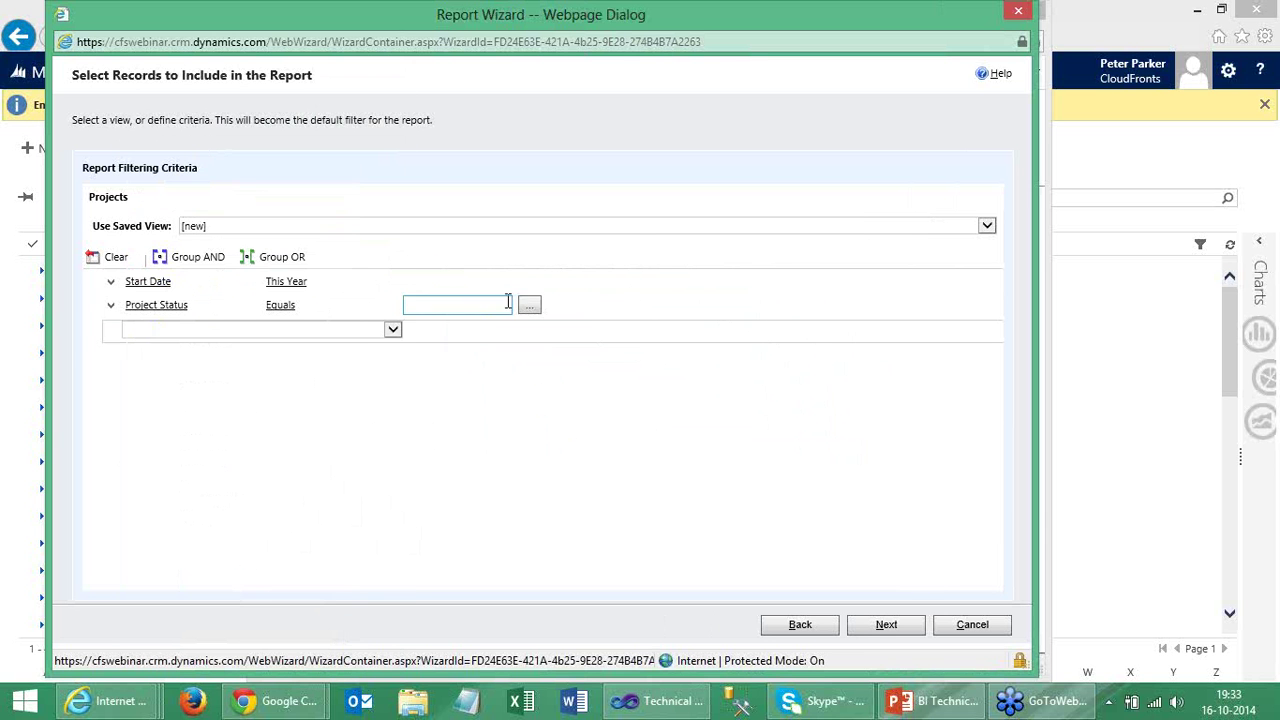
{"action": "left_click", "coordinate": [527, 308]}
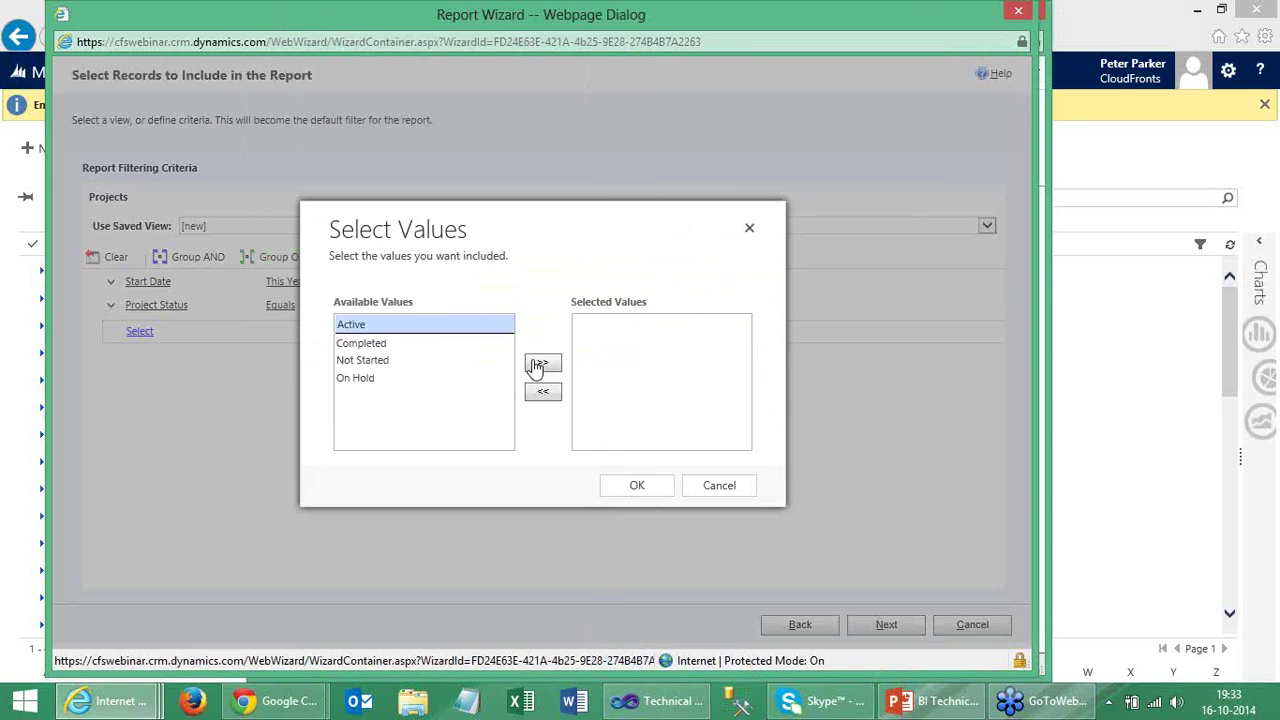
{"action": "left_click", "coordinate": [542, 362]}
{"action": "left_click", "coordinate": [638, 488]}
{"action": "left_click", "coordinate": [886, 624]}
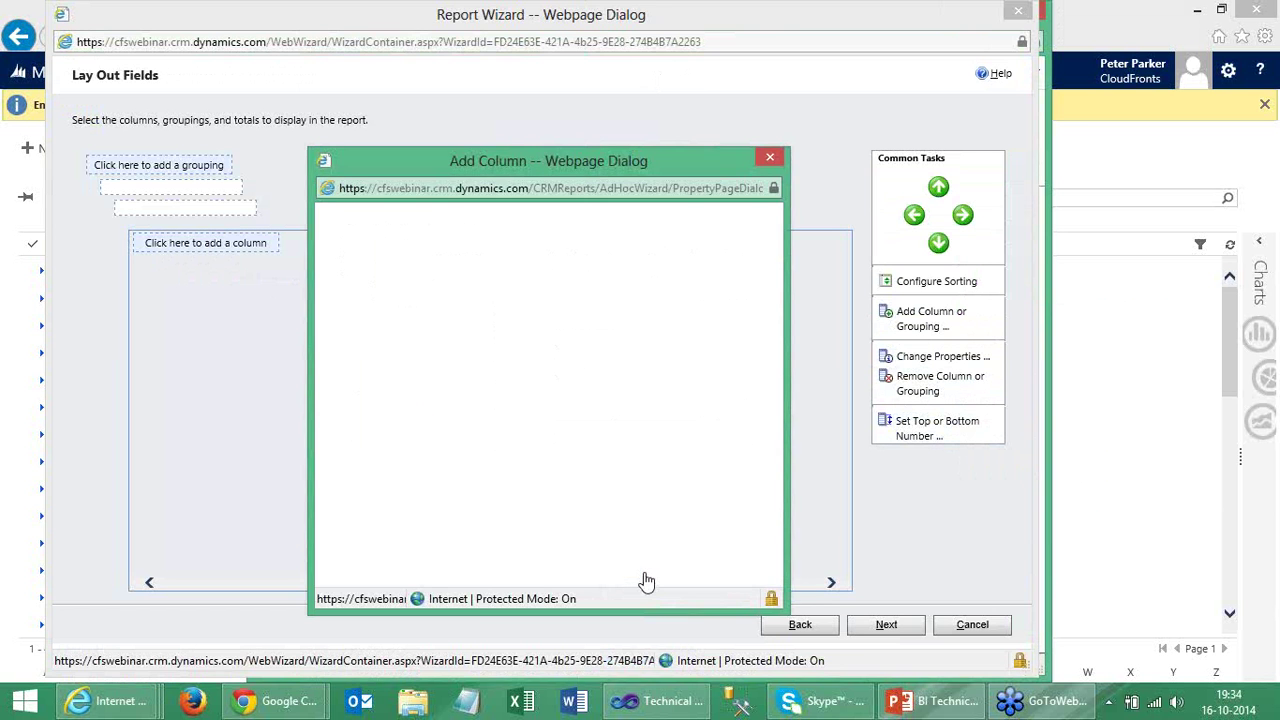
Add the Project Name and Project Manager columns to the report layout.
{"action": "left_click", "coordinate": [645, 581]}
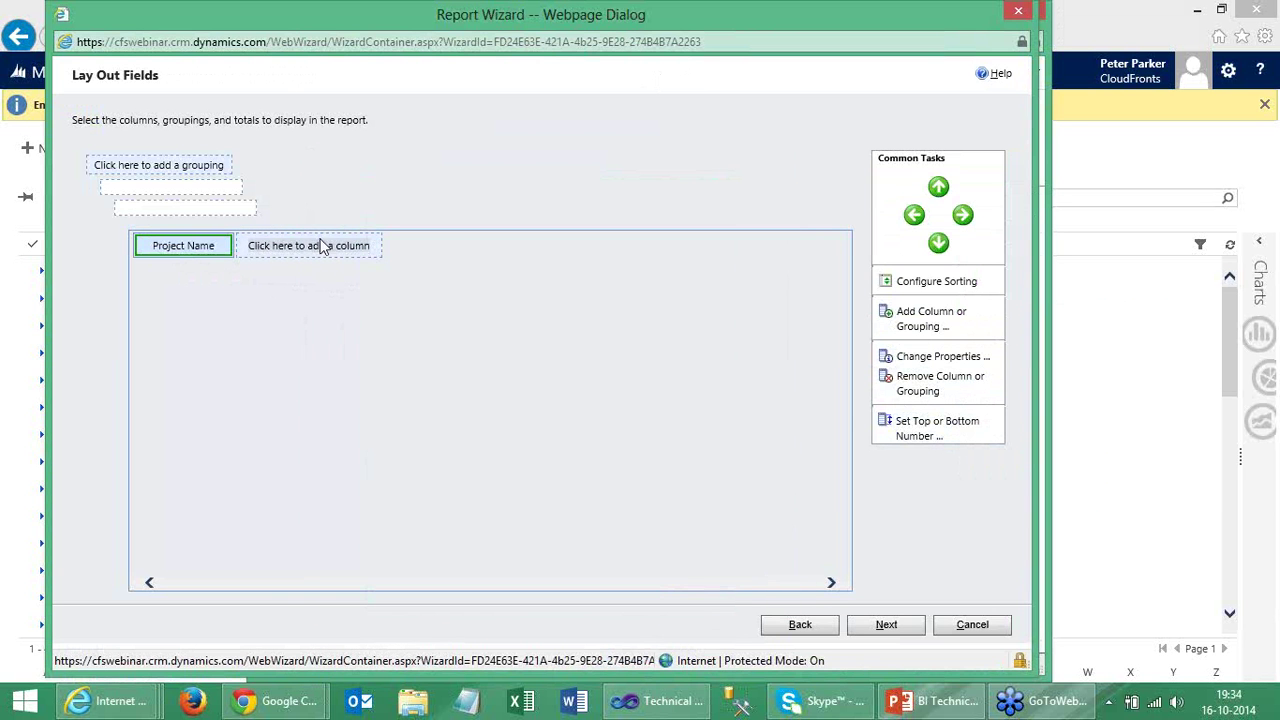
{"action": "left_click", "coordinate": [620, 336]}
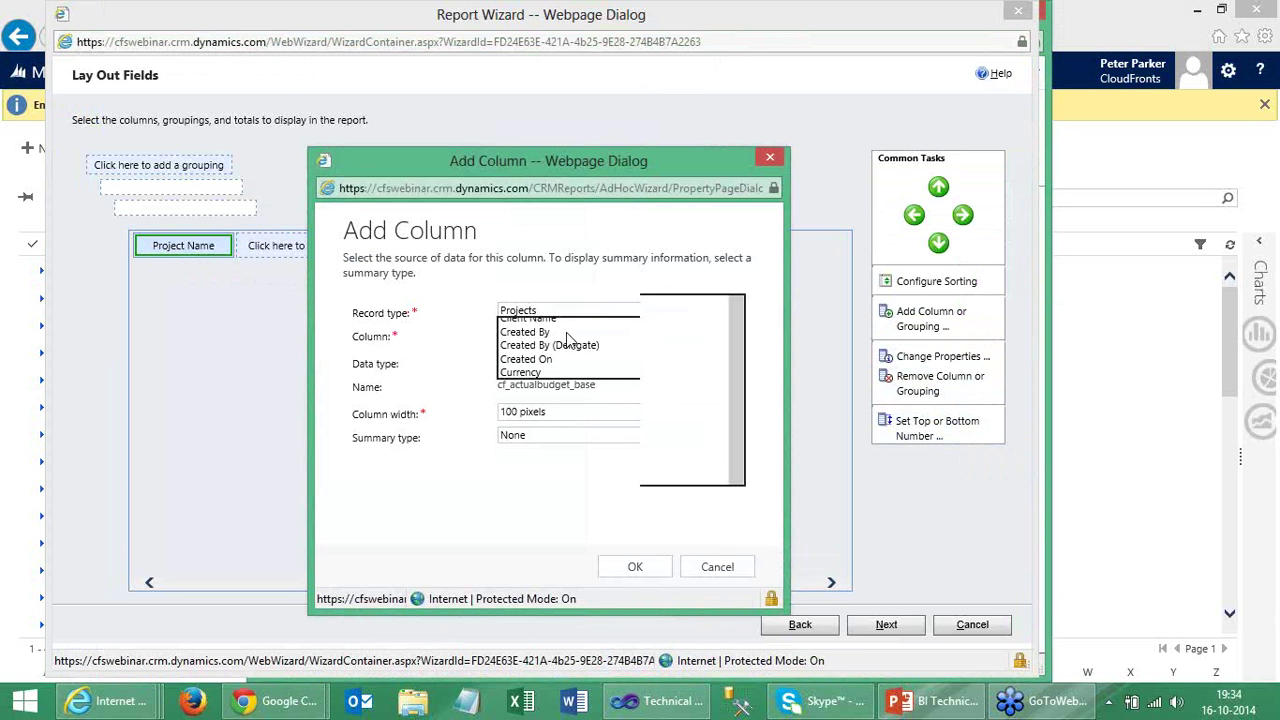
{"action": "left_click", "coordinate": [560, 537]}
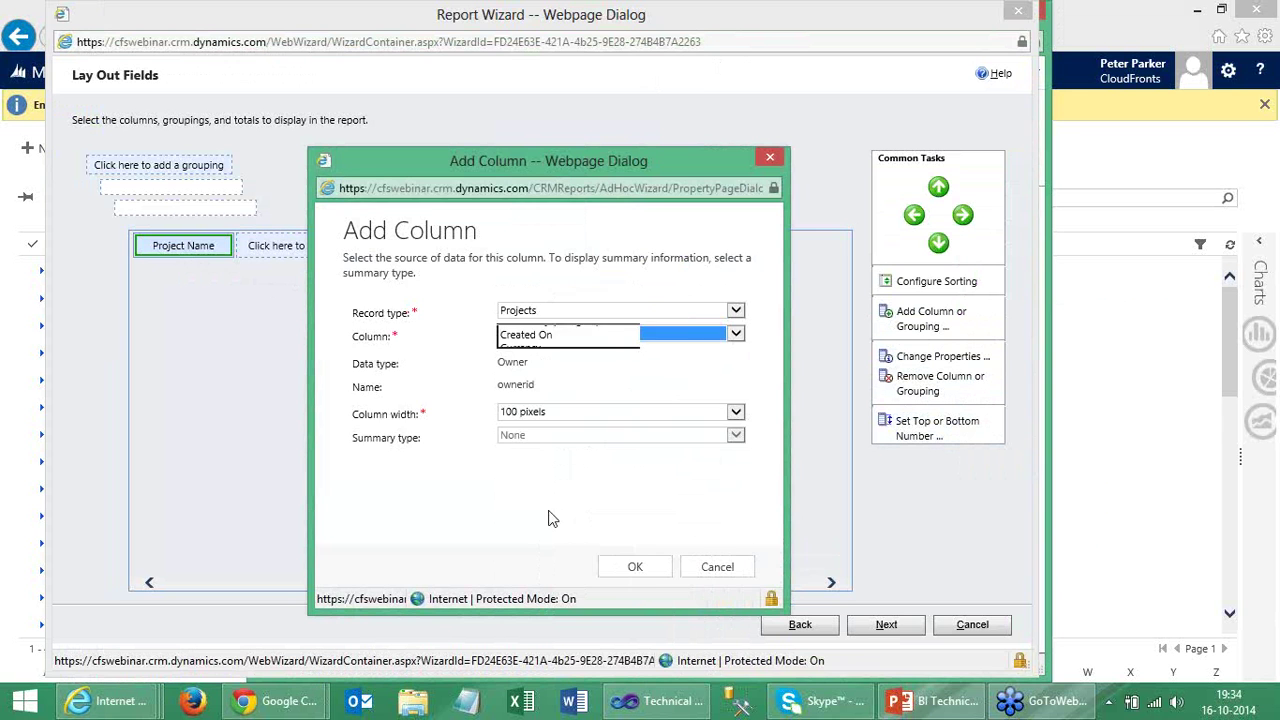
{"action": "left_click", "coordinate": [648, 579]}
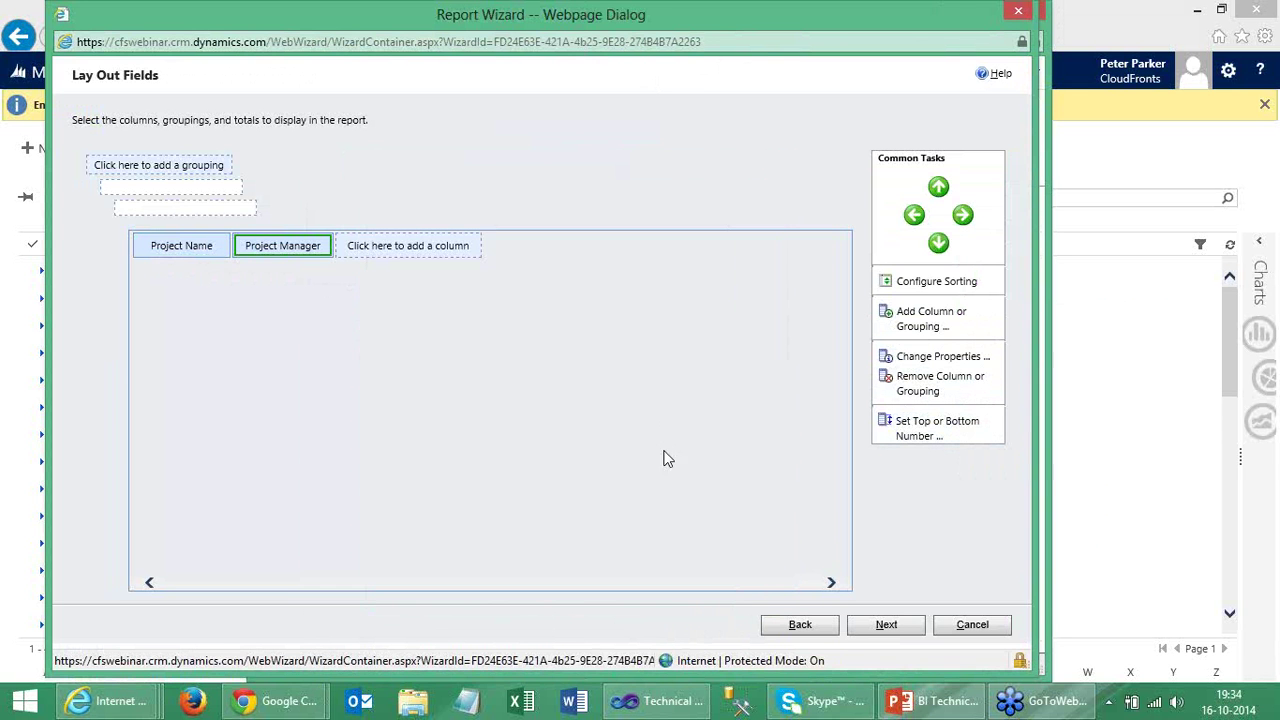
Add the Total Budget and Actual Revenue columns after the Project Manager column.
{"action": "left_click", "coordinate": [449, 252]}
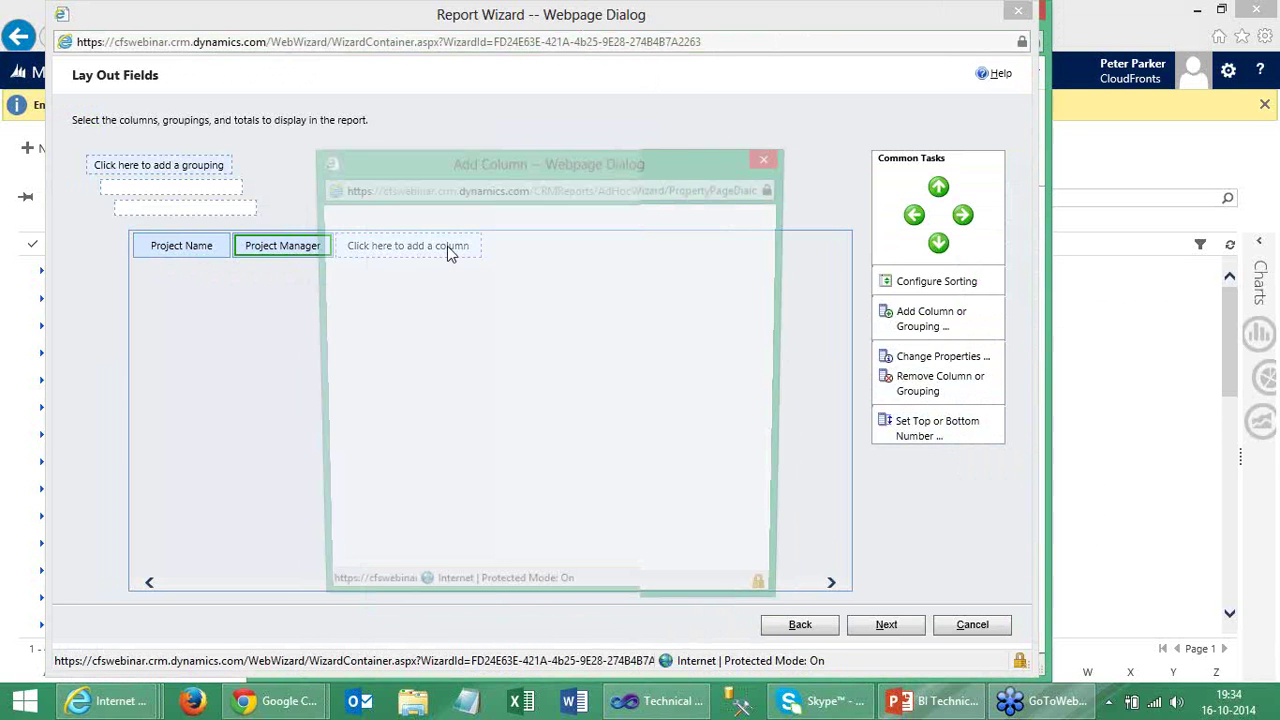
{"action": "left_click", "coordinate": [570, 338]}
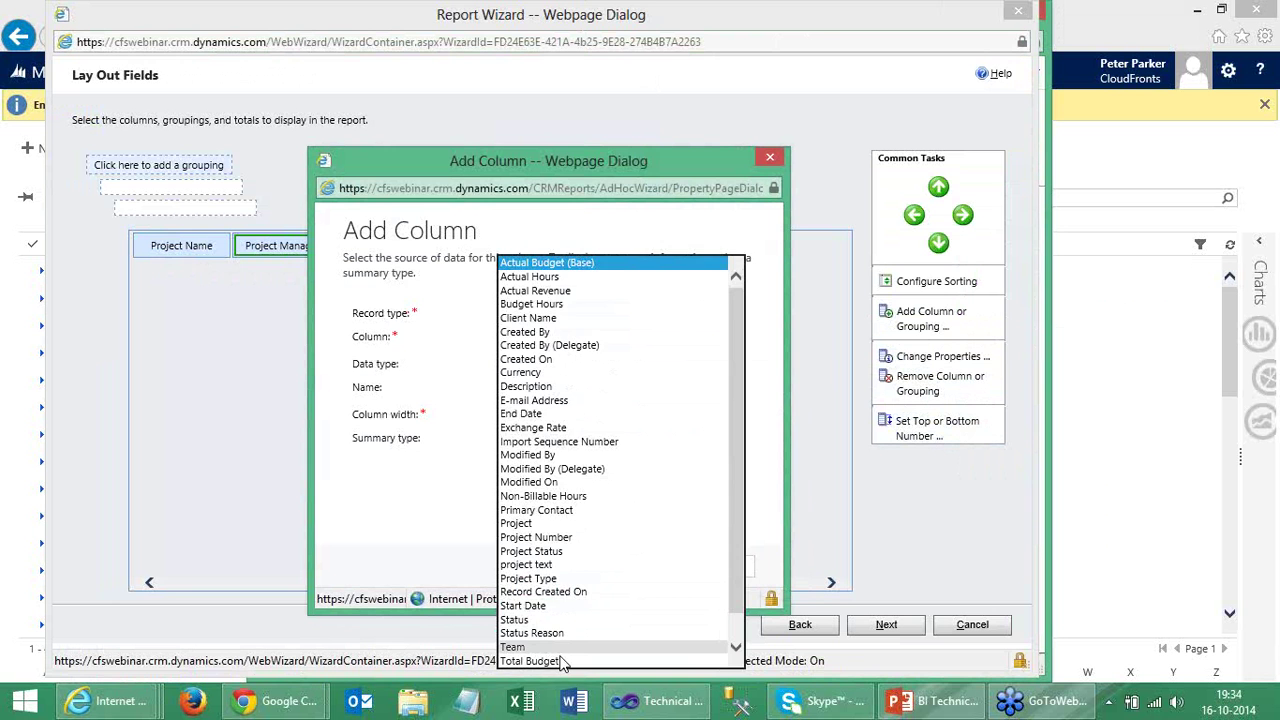
{"action": "left_click", "coordinate": [566, 664]}
{"action": "left_click", "coordinate": [617, 569]}
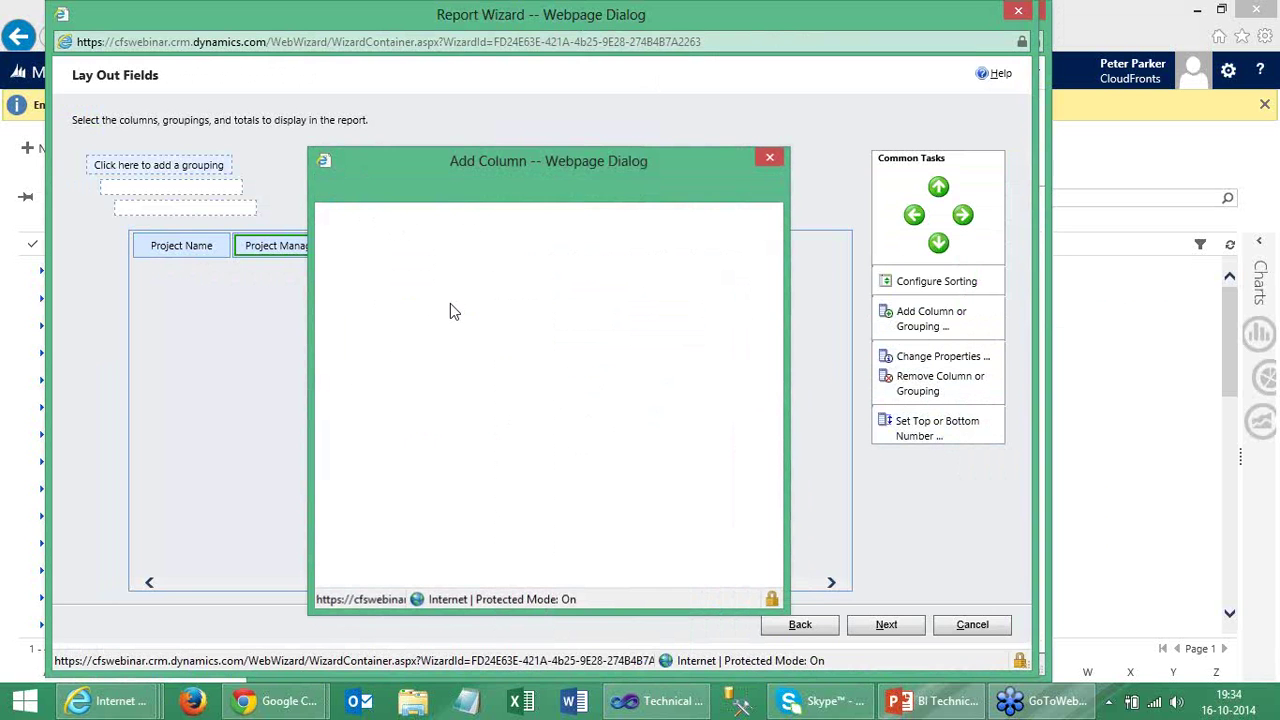
{"action": "left_click", "coordinate": [551, 257]}
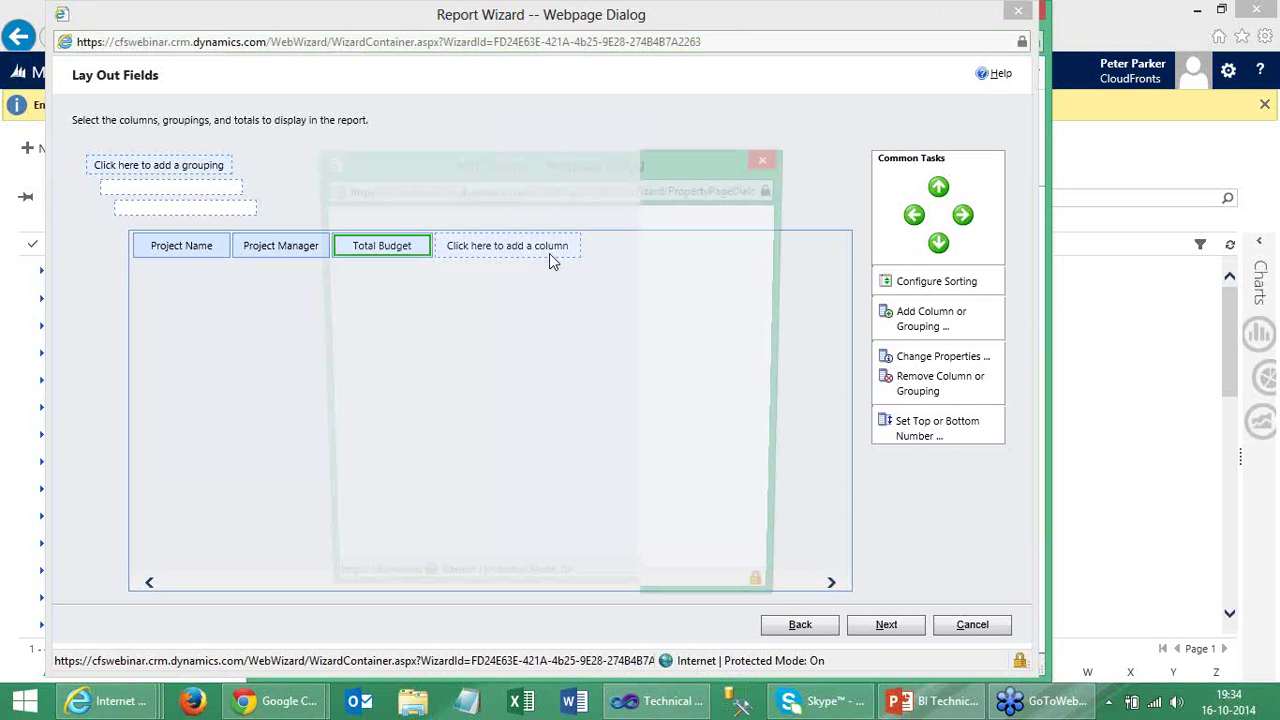
{"action": "left_click", "coordinate": [620, 336]}
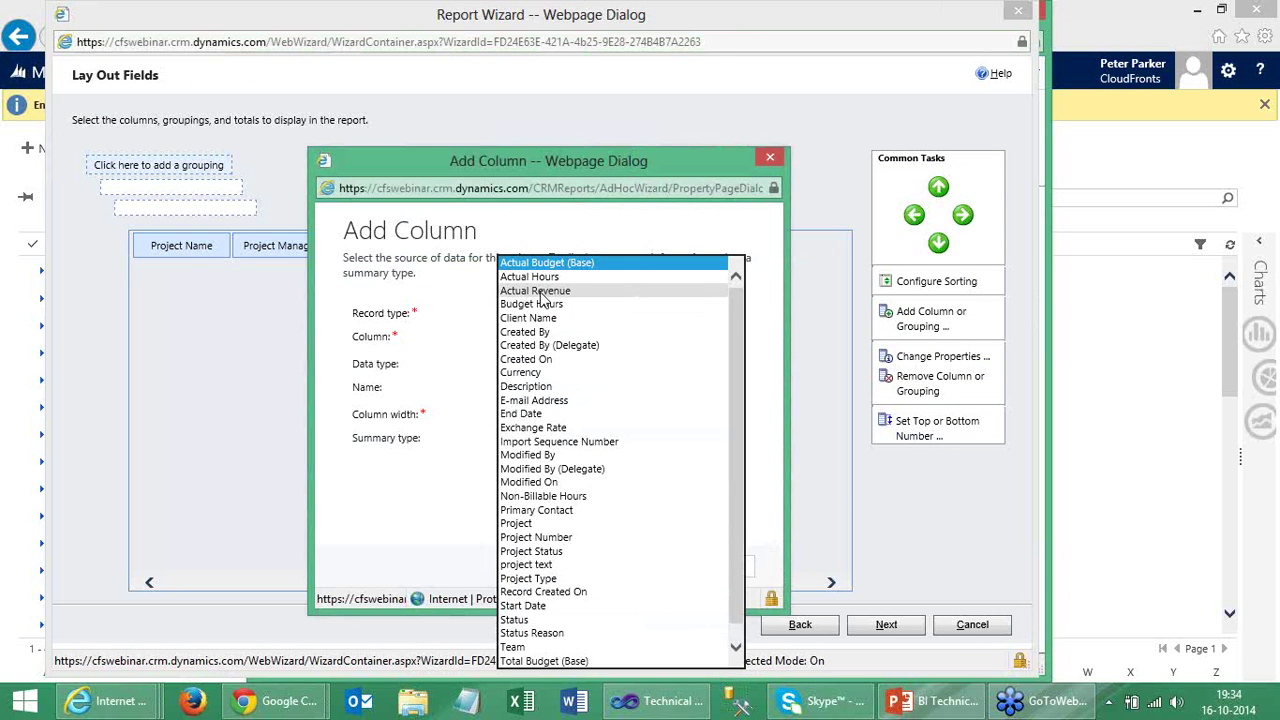
{"action": "left_click", "coordinate": [676, 484]}
{"action": "left_click", "coordinate": [650, 566]}
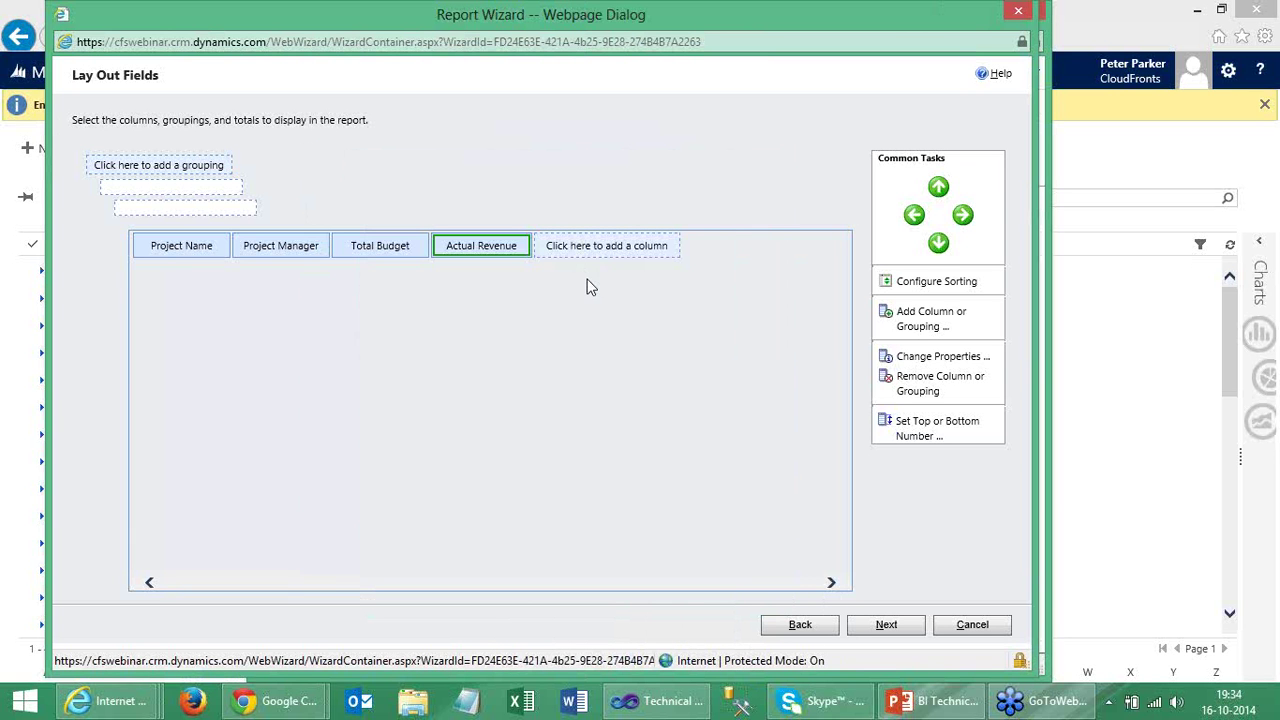
Add a top-level grouping by Project Manager to the report.
{"action": "left_click", "coordinate": [171, 167]}
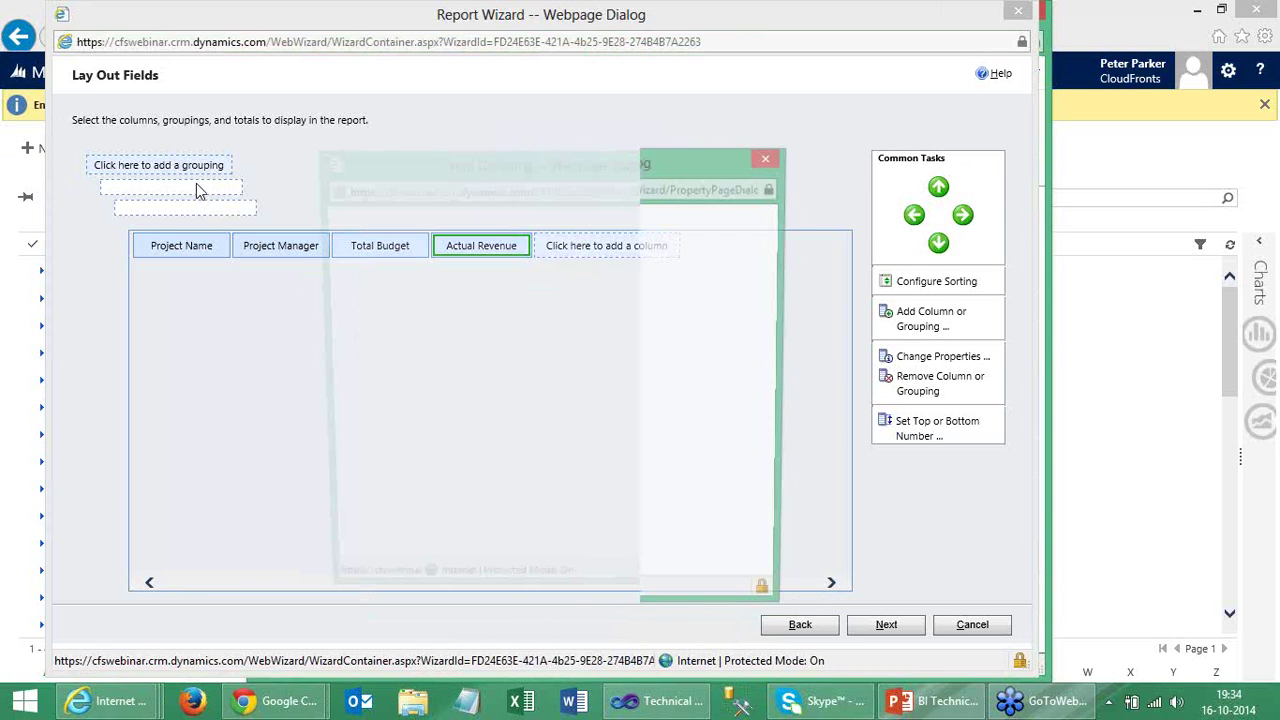
{"action": "left_click", "coordinate": [580, 336]}
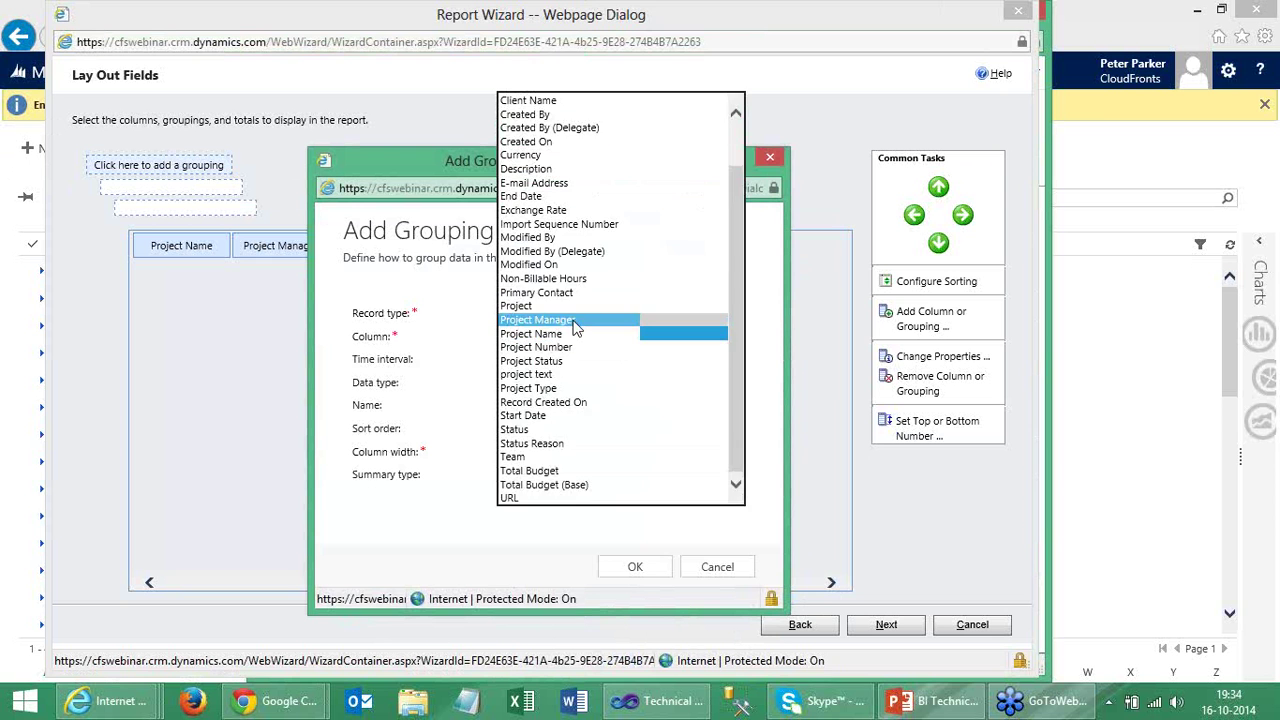
{"action": "left_click", "coordinate": [576, 321]}
{"action": "left_click", "coordinate": [638, 566]}
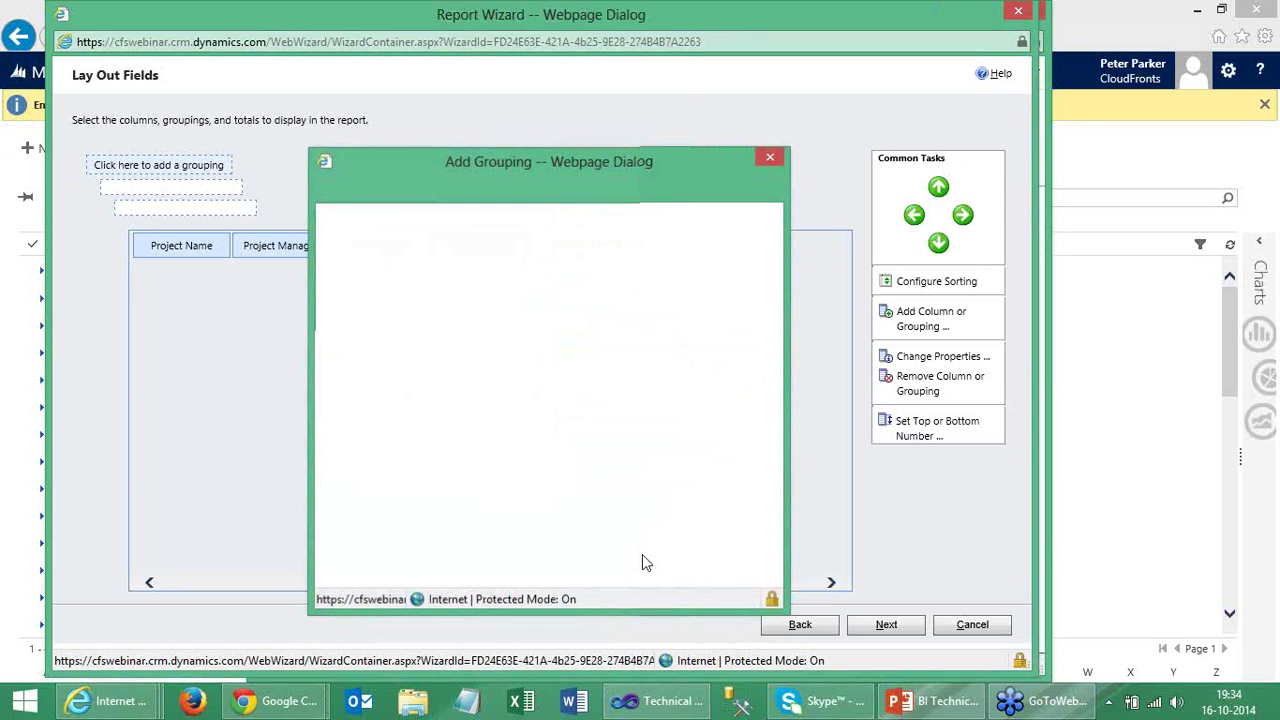
Configure the report's default sorting to use the Total Budget column.
{"action": "left_click", "coordinate": [940, 283]}
{"action": "left_click", "coordinate": [702, 372]}
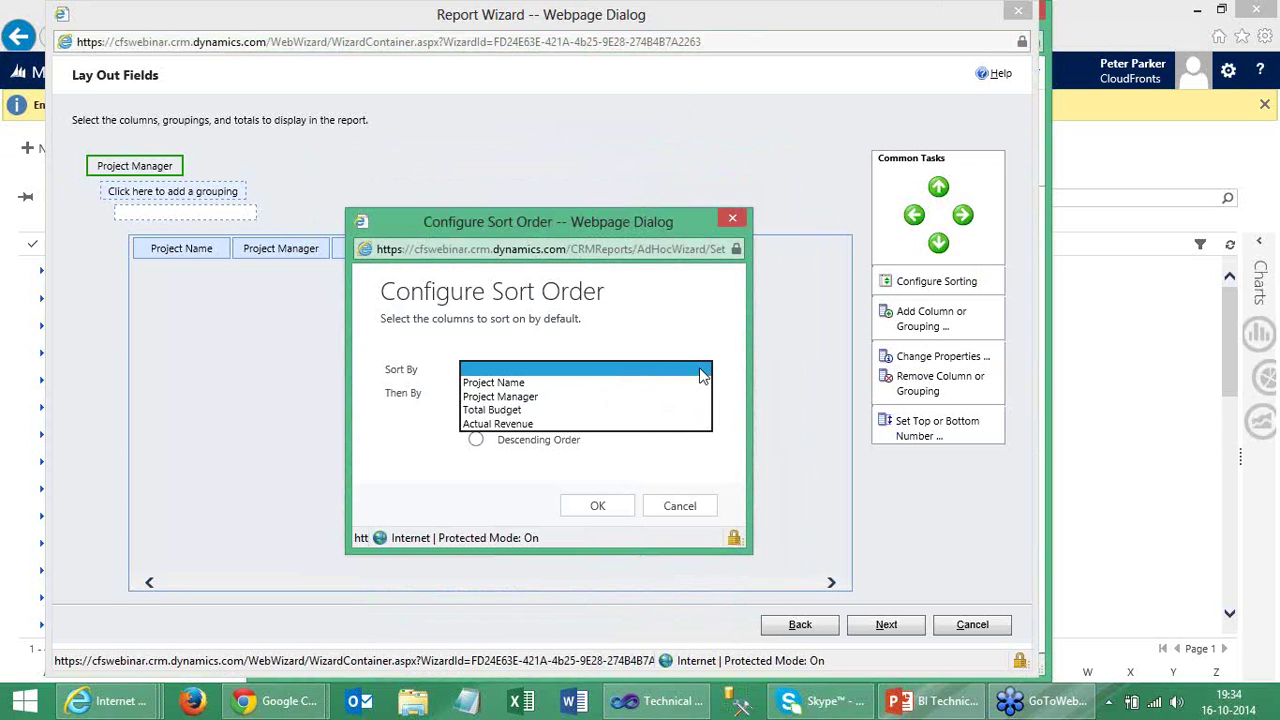
{"action": "left_click", "coordinate": [519, 412]}
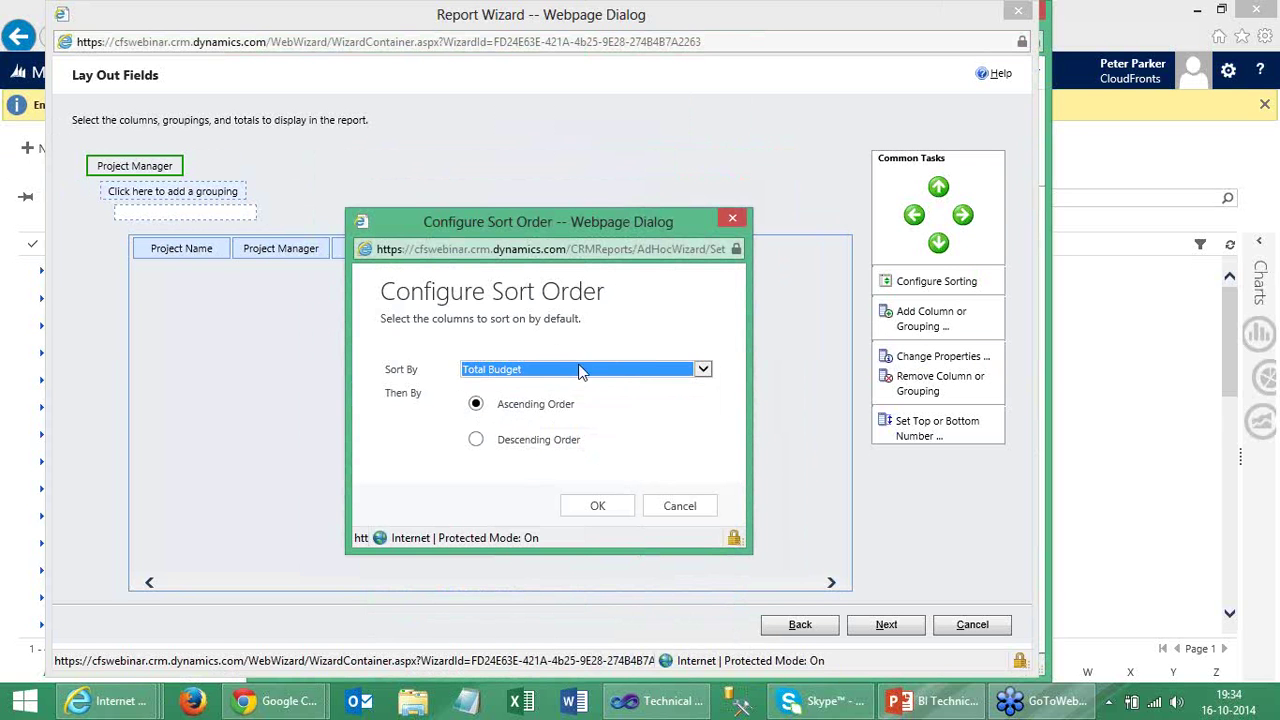
{"action": "left_click", "coordinate": [560, 442]}
{"action": "left_click", "coordinate": [583, 510]}
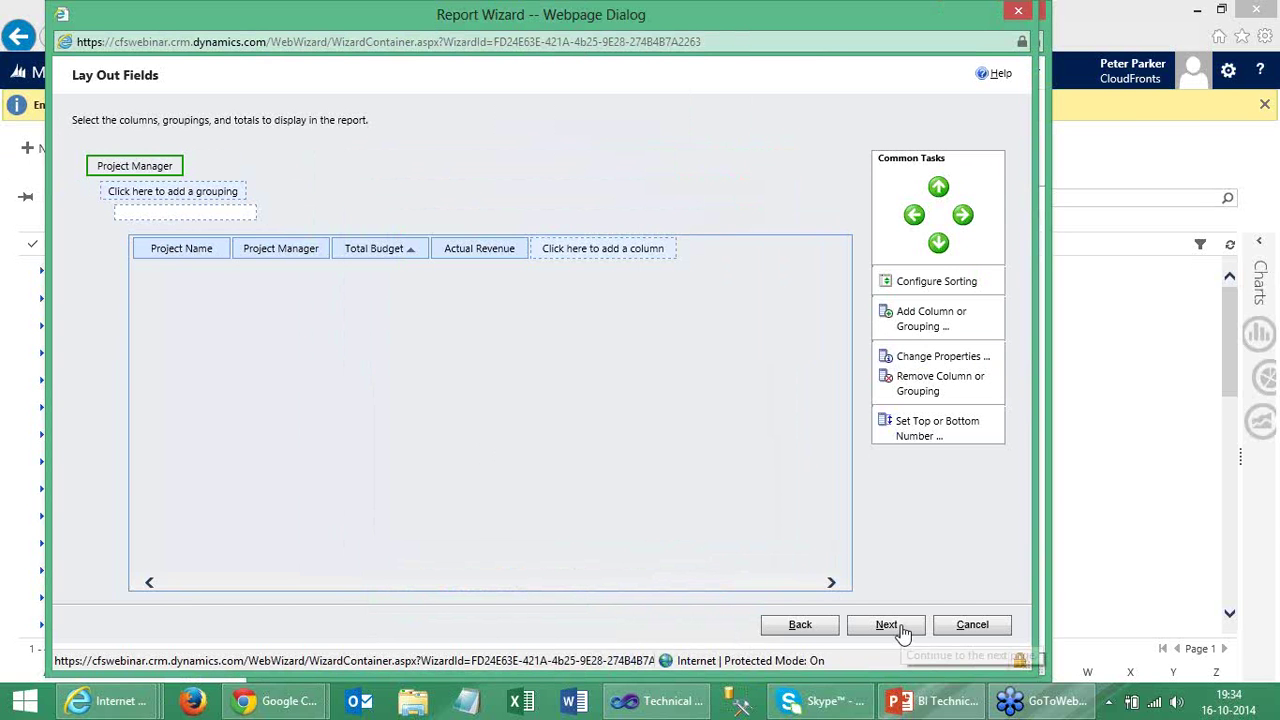
Keep the Table only format and create the report from the summary.
{"action": "left_click", "coordinate": [887, 625]}
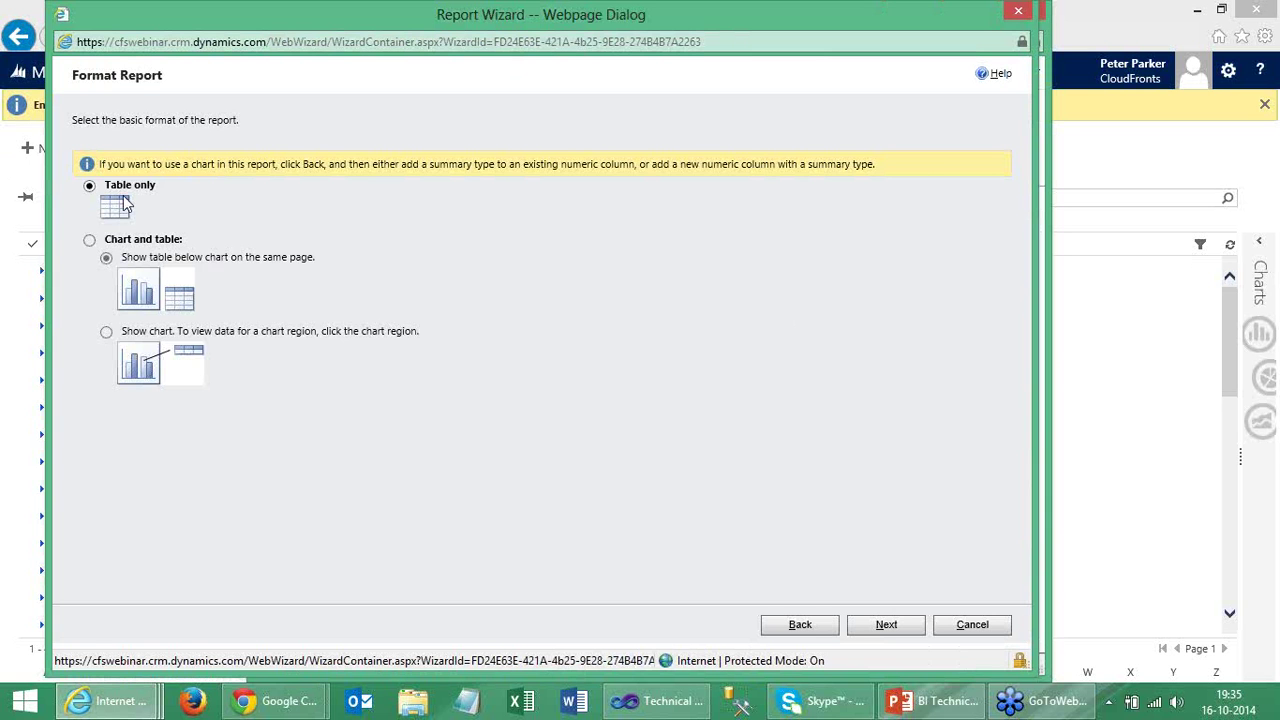
{"action": "left_click", "coordinate": [879, 629]}
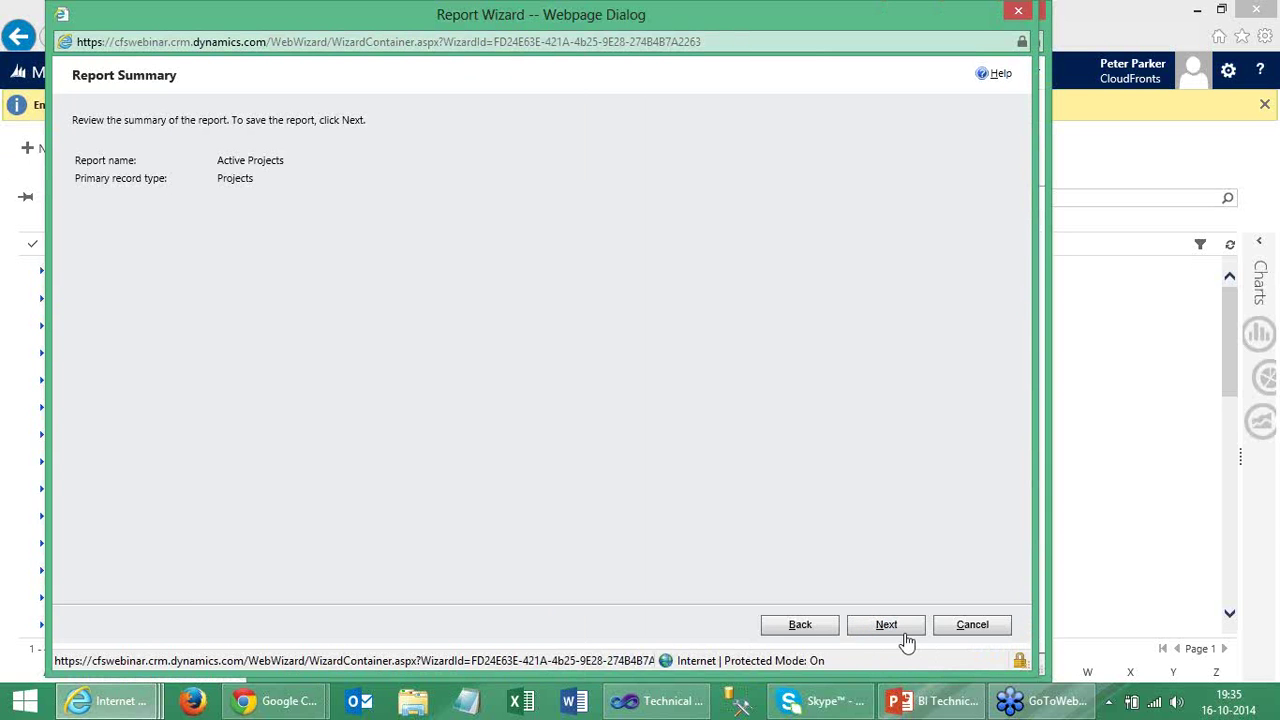
{"action": "left_click", "coordinate": [909, 631]}
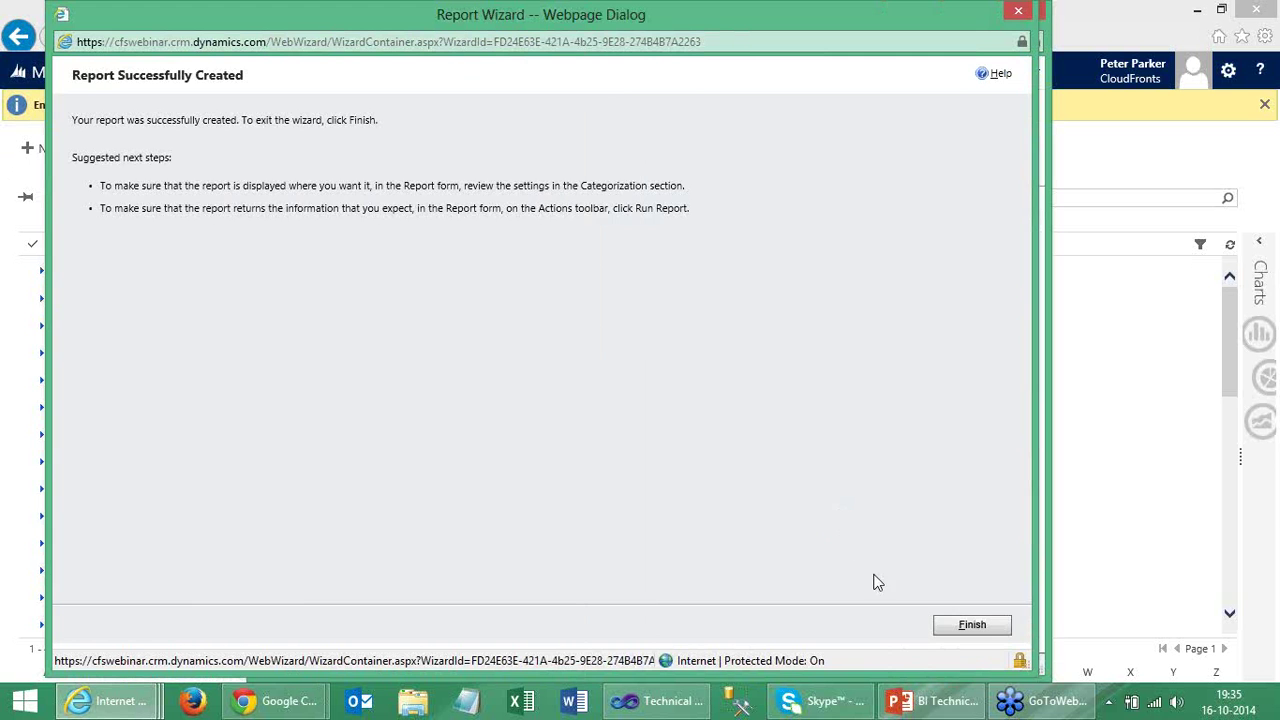
Finish the Report Wizard and run the Active Projects report in a maximized viewer window.
{"action": "left_click", "coordinate": [953, 635]}
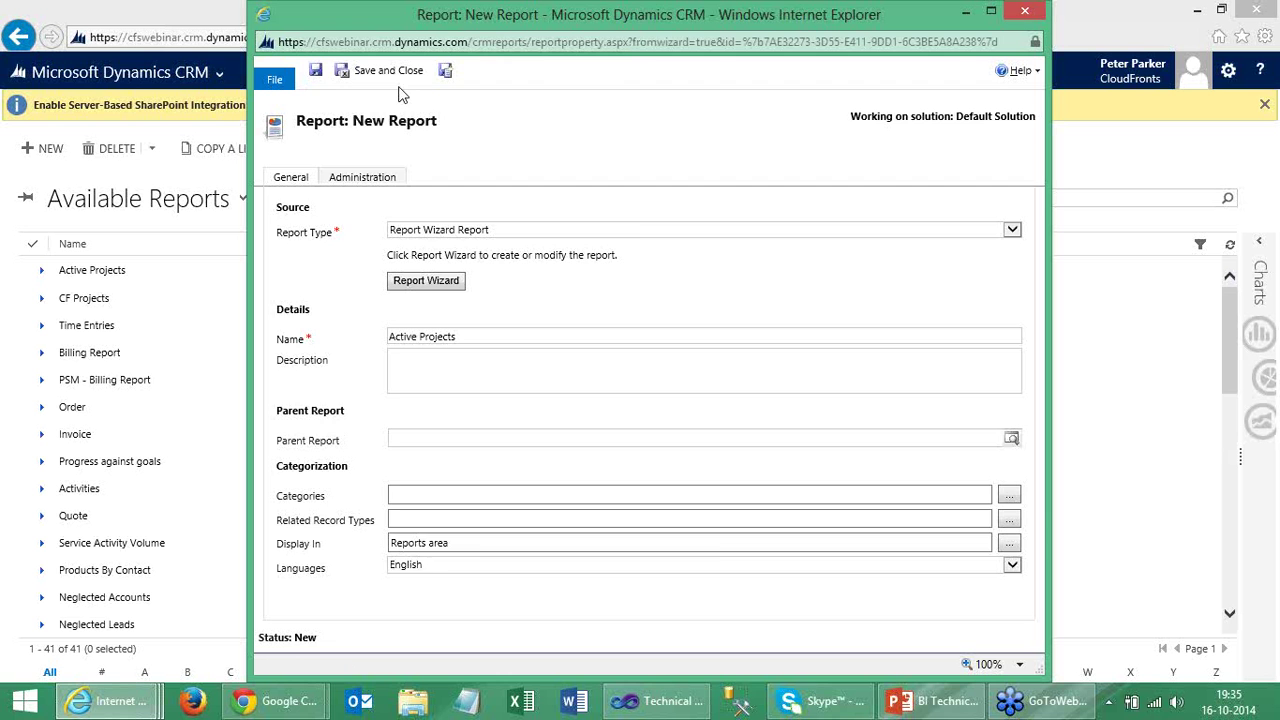
{"action": "left_click", "coordinate": [510, 71]}
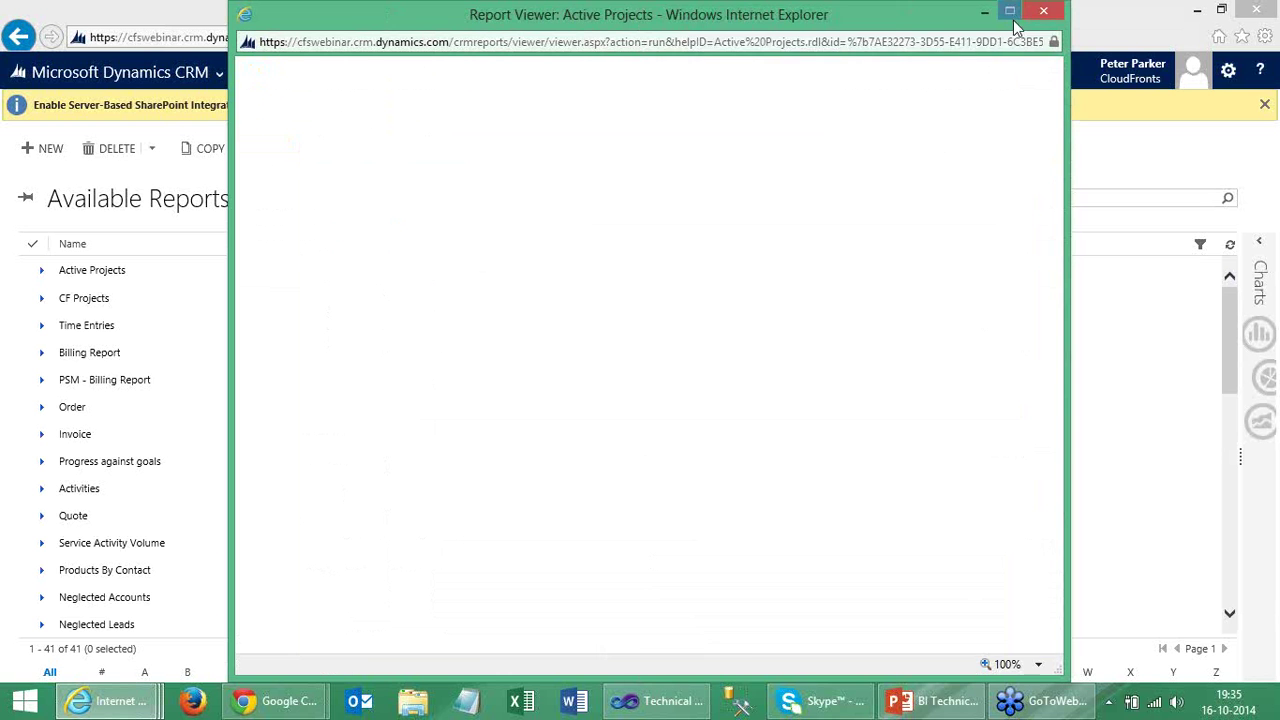
{"action": "left_click", "coordinate": [1004, 15]}
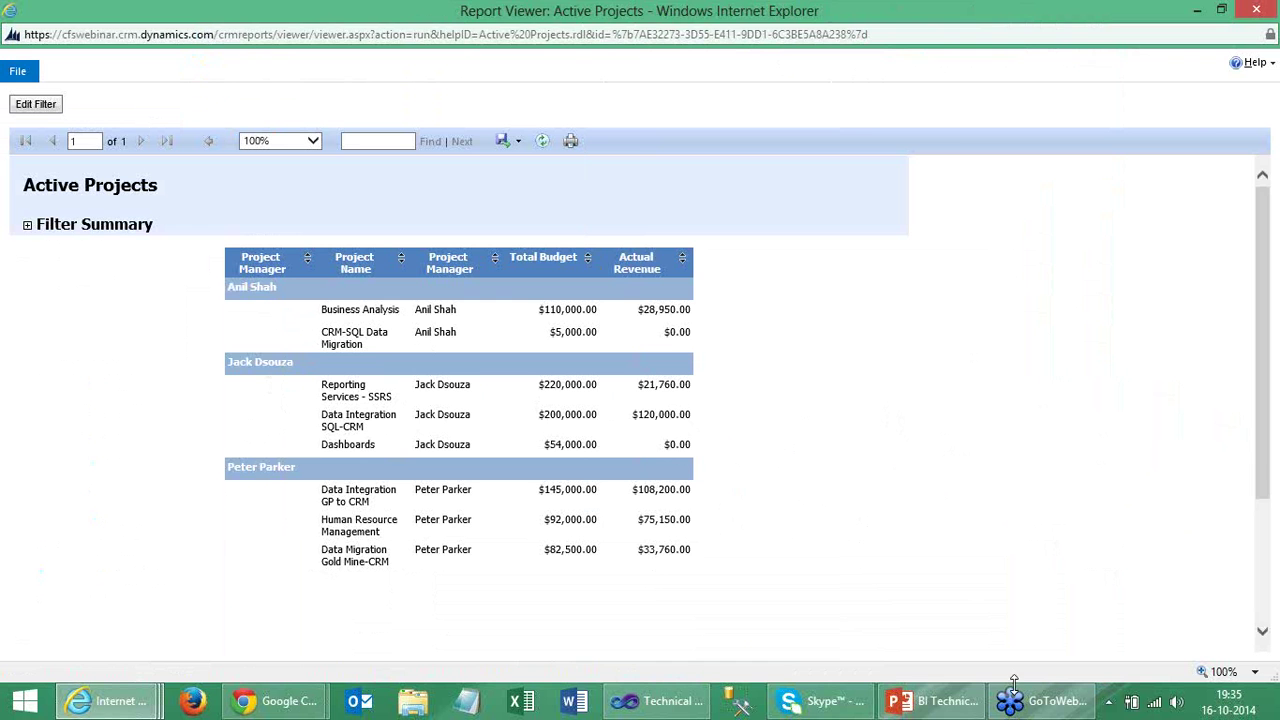
Switch to the PowerPoint presentation, start the slide show from the current slide and advance to the Report Wizard slide.
{"action": "left_click", "coordinate": [958, 708]}
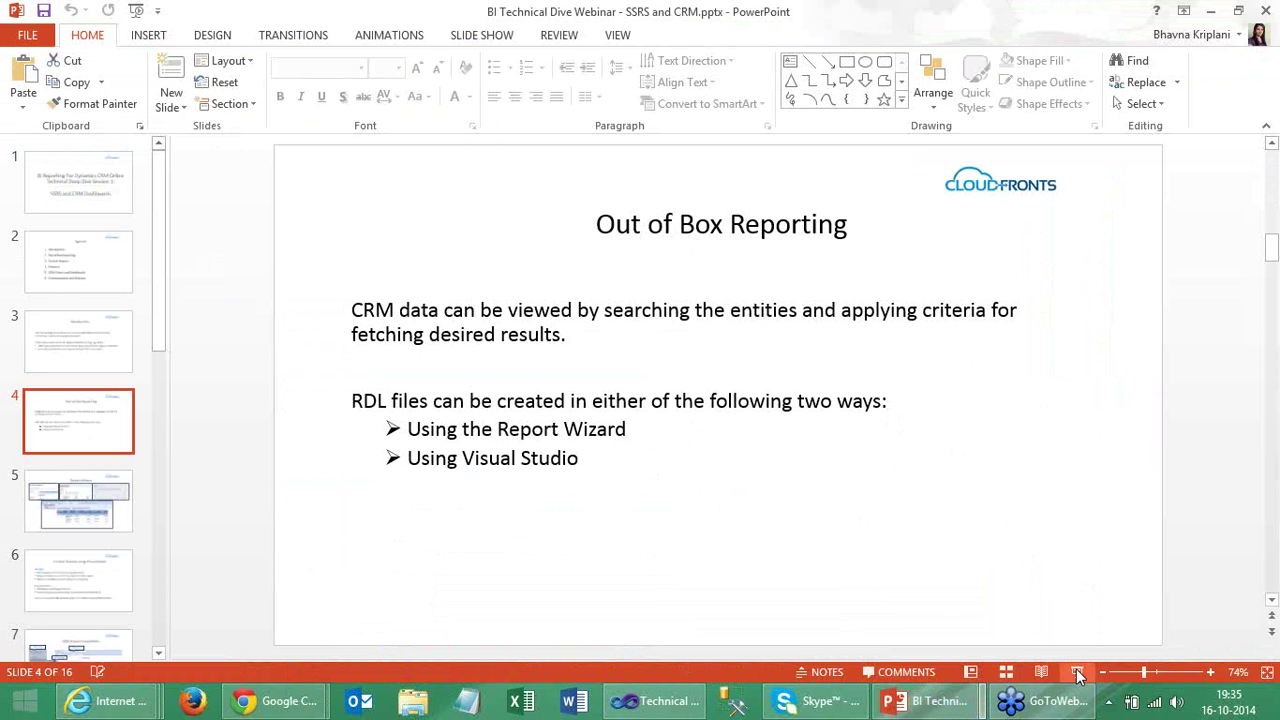
{"action": "left_click", "coordinate": [1077, 672]}
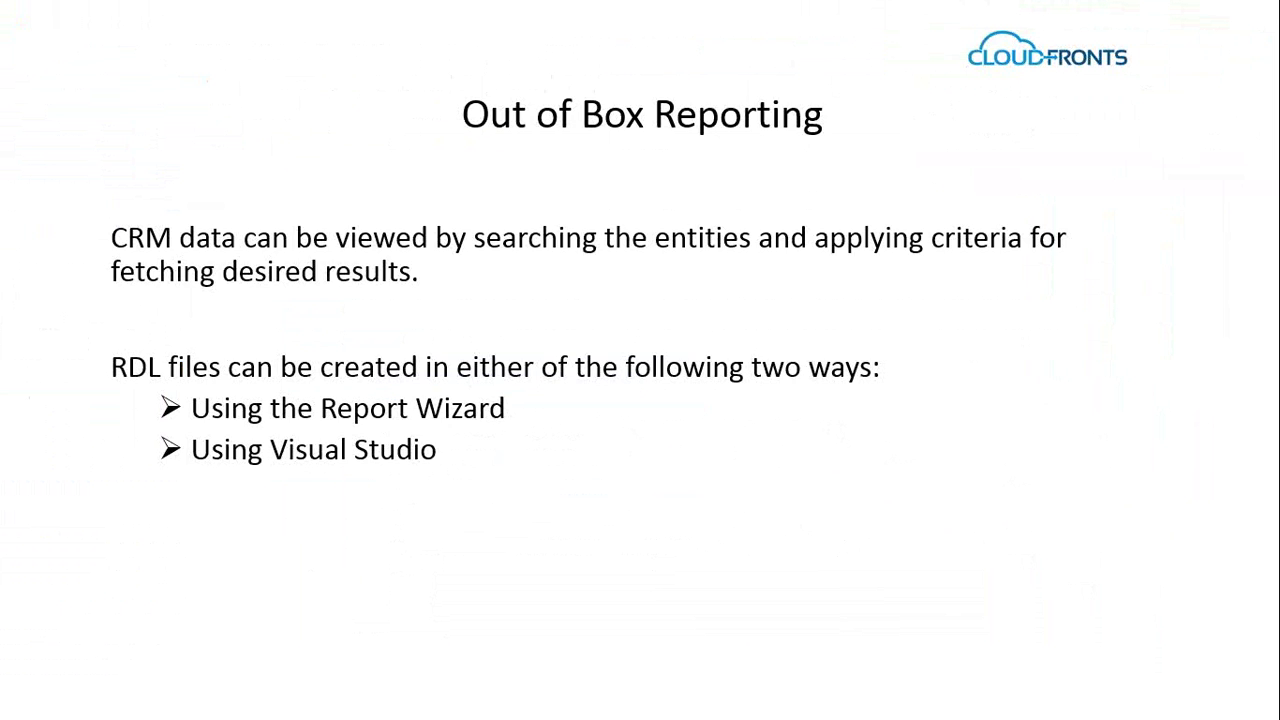
{"action": "key", "text": "Right"}
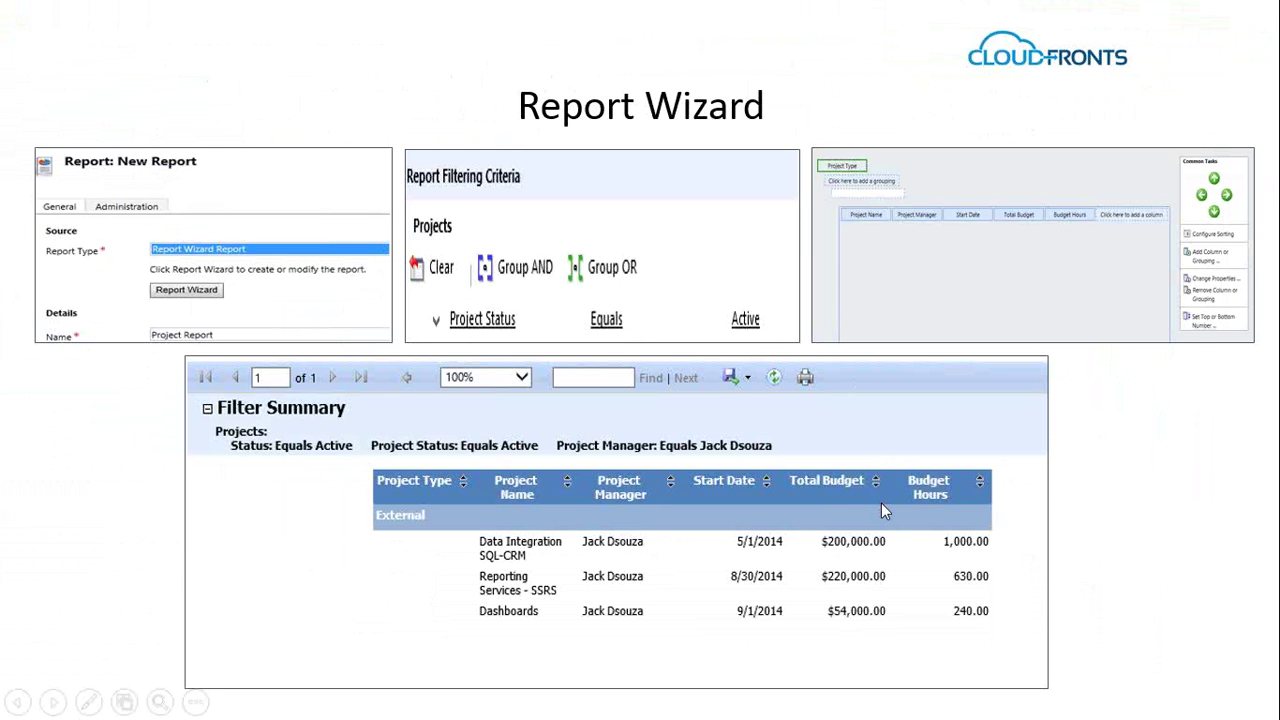
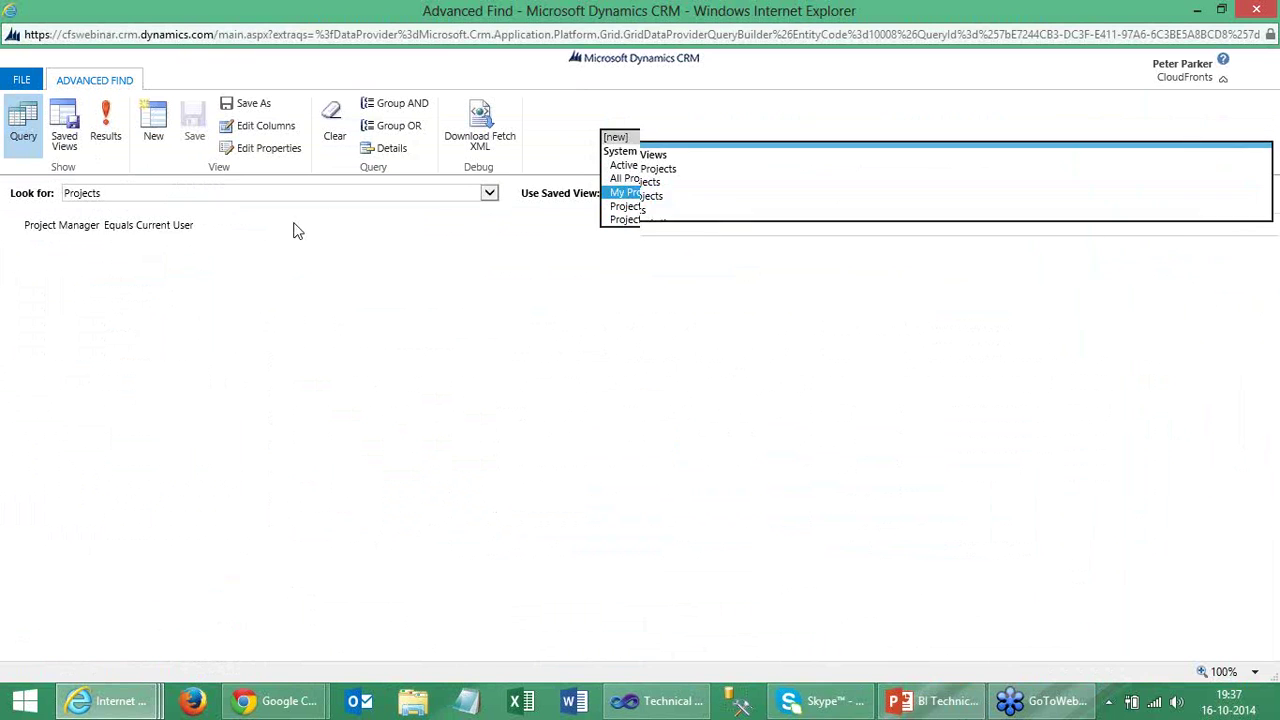
Add a condition to the Projects query requiring Project Status to equal Active.
{"action": "left_click", "coordinate": [231, 227]}
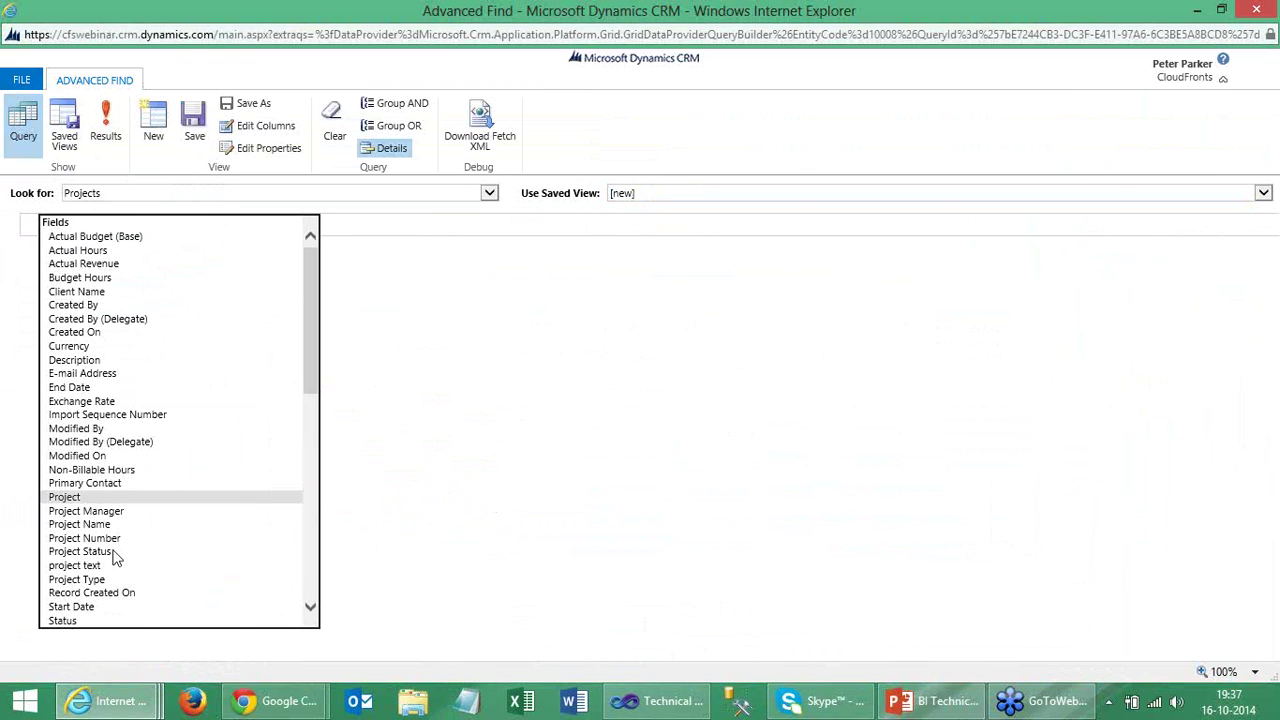
{"action": "left_click", "coordinate": [80, 551]}
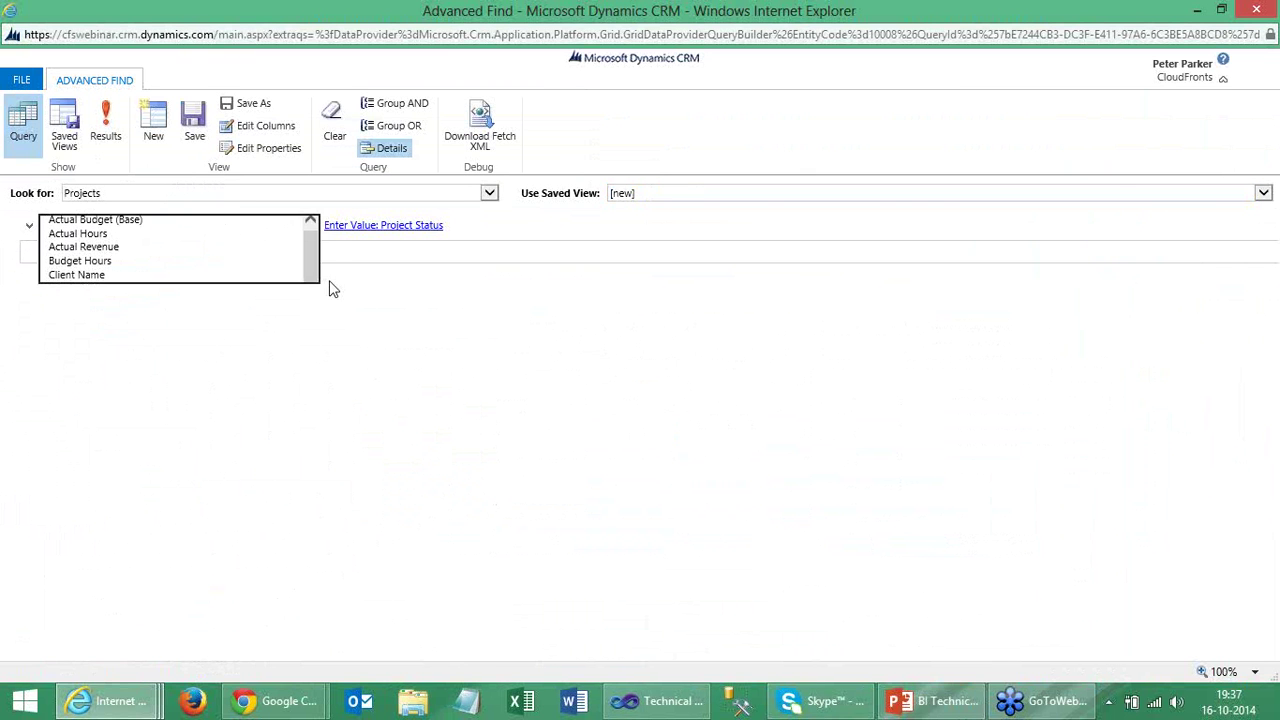
{"action": "left_click", "coordinate": [436, 226]}
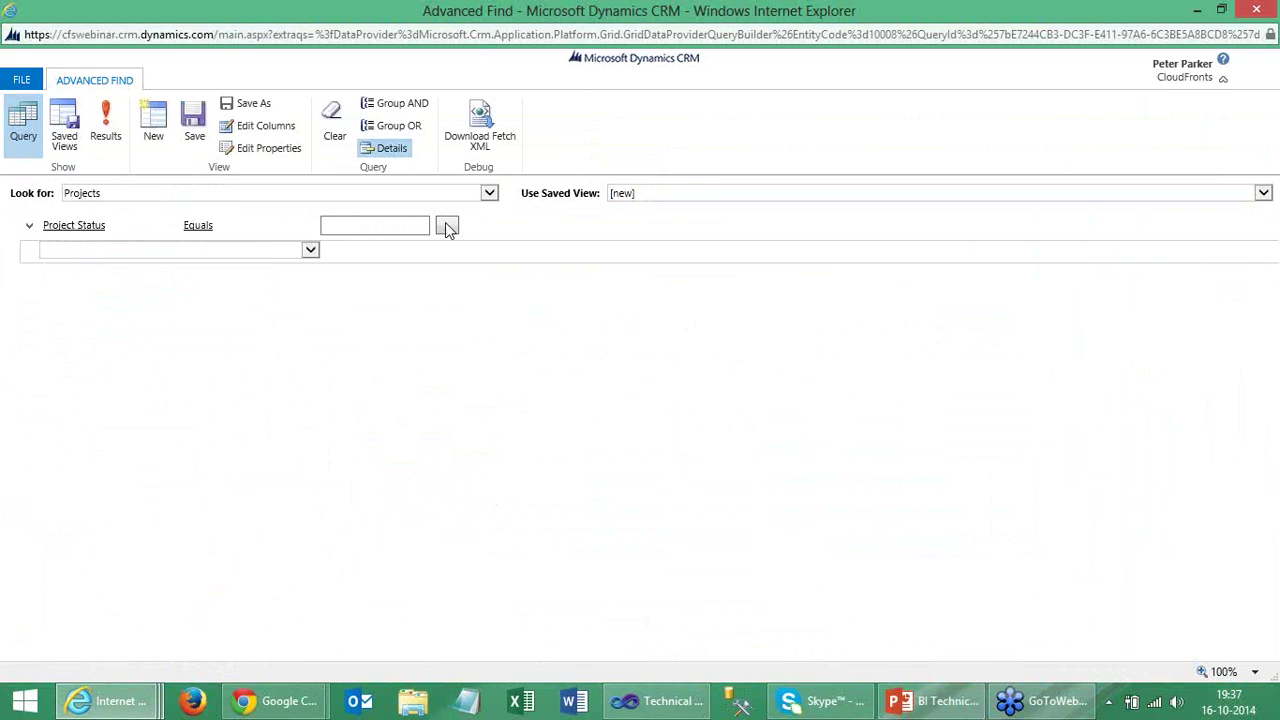
{"action": "left_click", "coordinate": [446, 228]}
Add a second query condition limiting Start Date to This Year.
{"action": "left_click", "coordinate": [57, 251]}
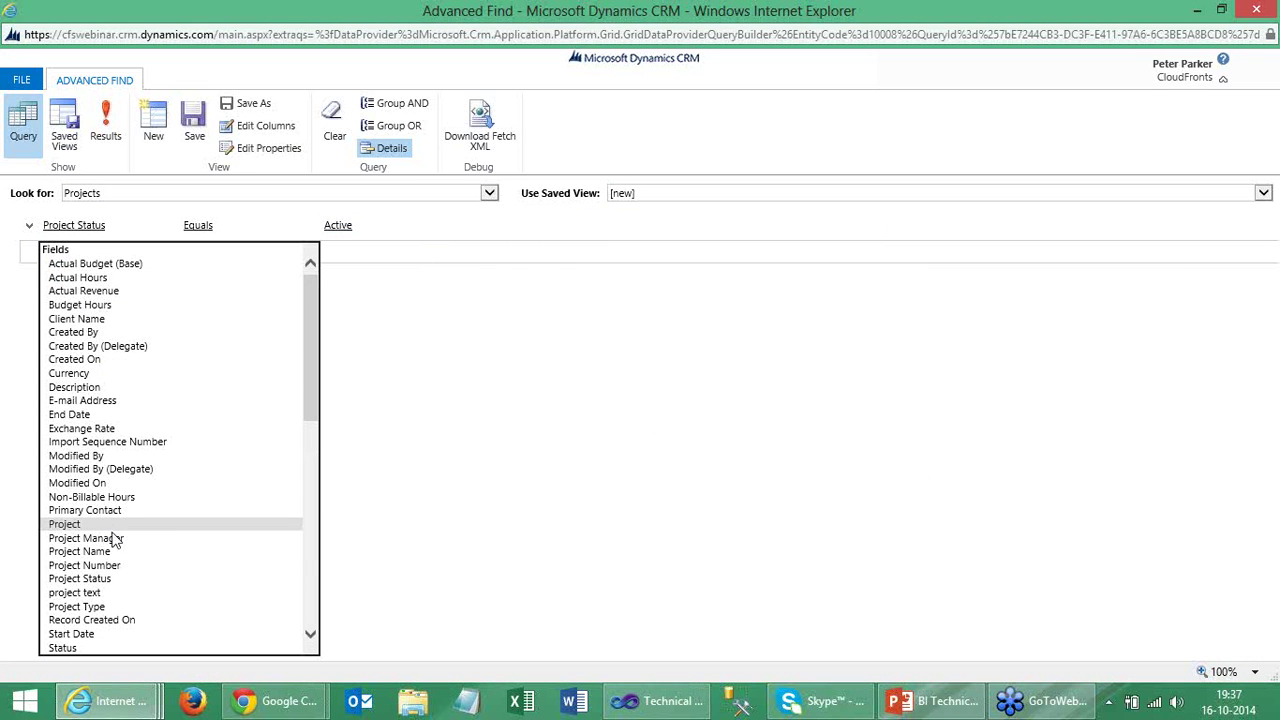
{"action": "left_click", "coordinate": [98, 632]}
{"action": "left_click", "coordinate": [266, 252]}
{"action": "left_click", "coordinate": [268, 254]}
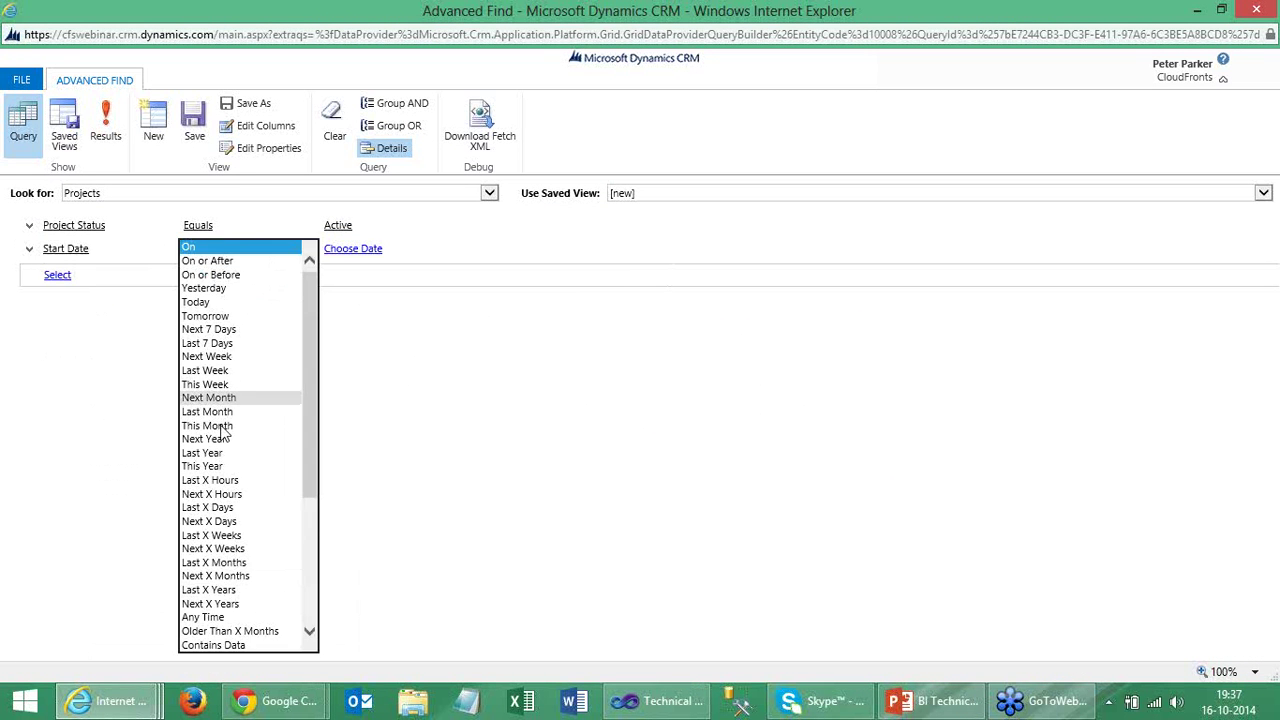
{"action": "left_click", "coordinate": [222, 467]}
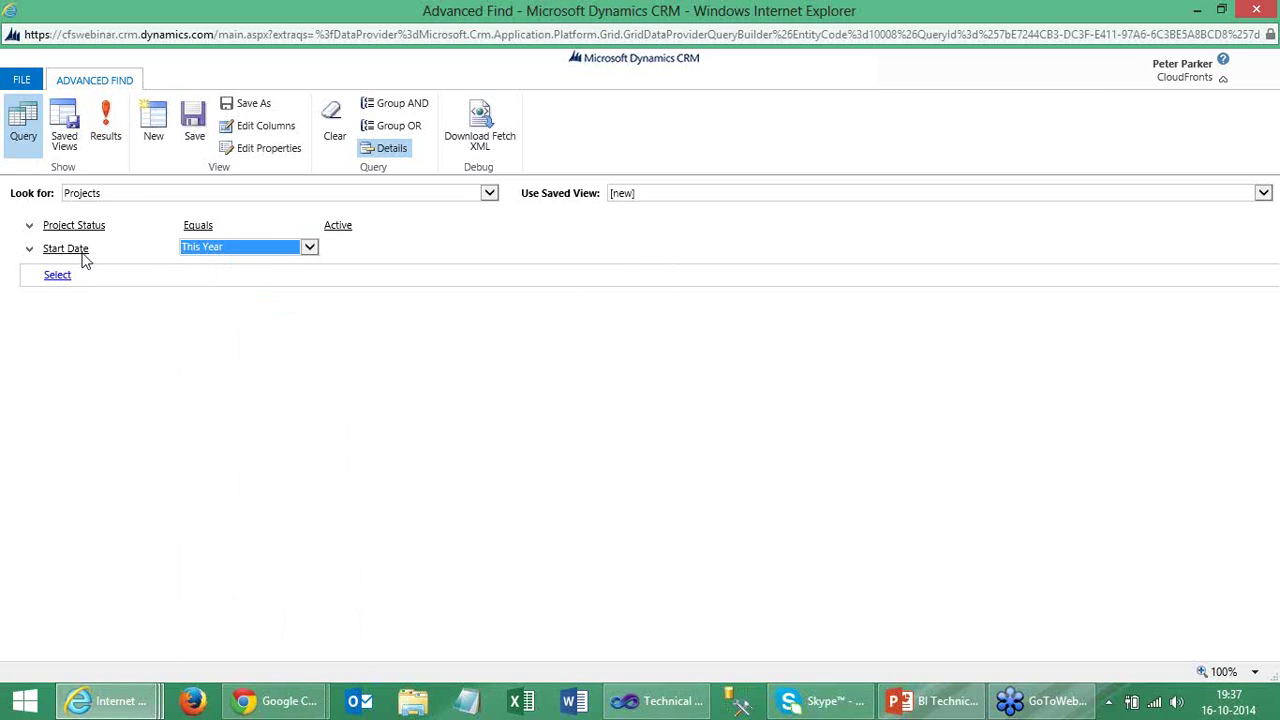
{"action": "left_click", "coordinate": [115, 251]}
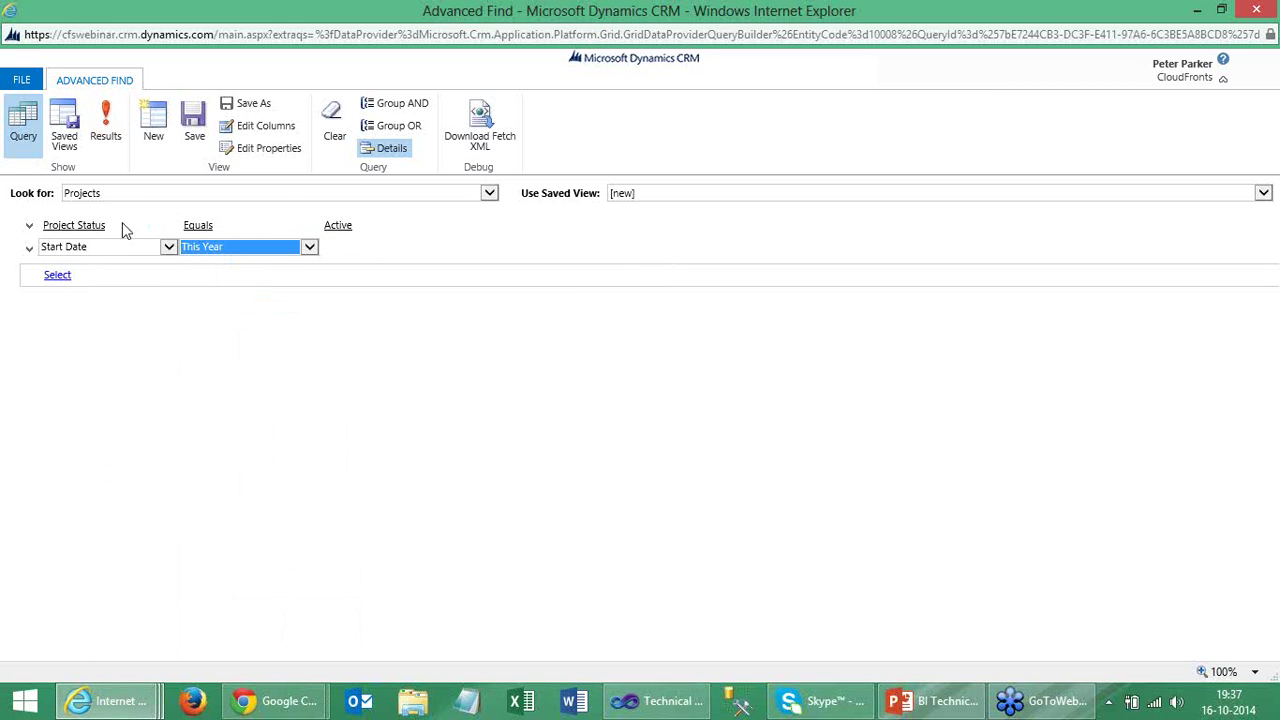
Select Actual Revenue, Client Name and Project Manager as additional columns for the Projects query.
{"action": "left_click", "coordinate": [246, 124]}
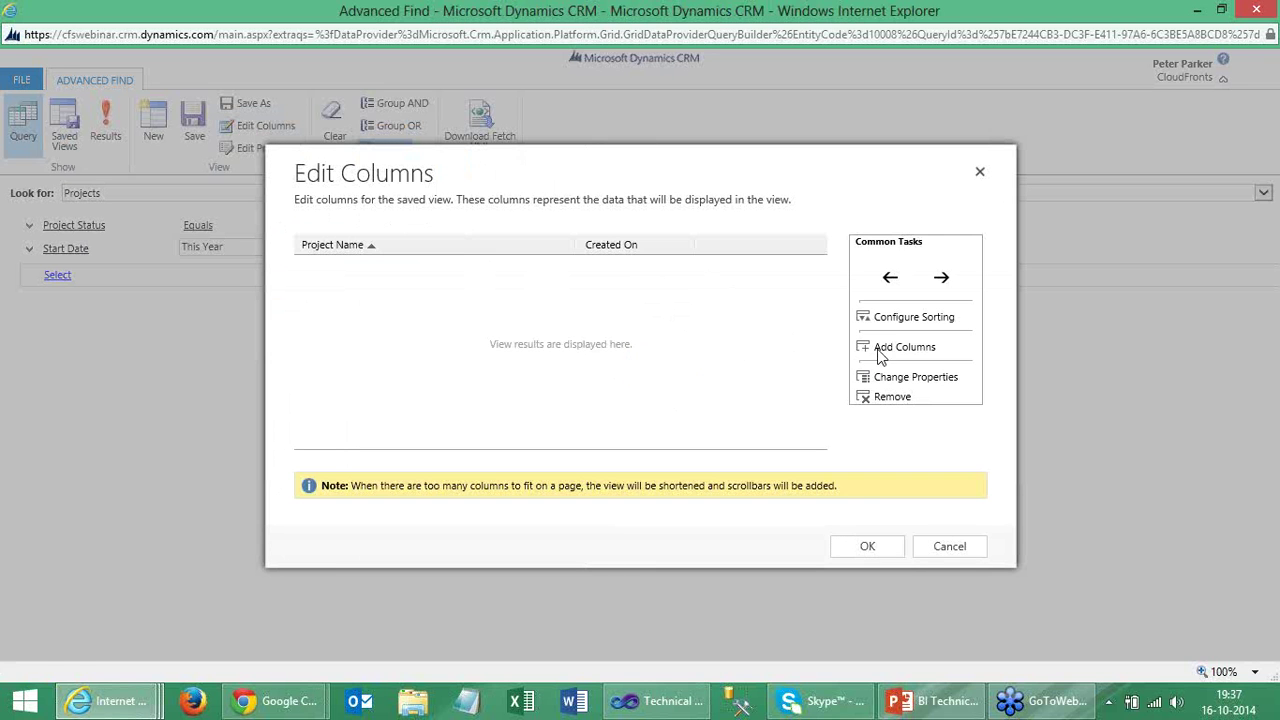
{"action": "left_click", "coordinate": [880, 347]}
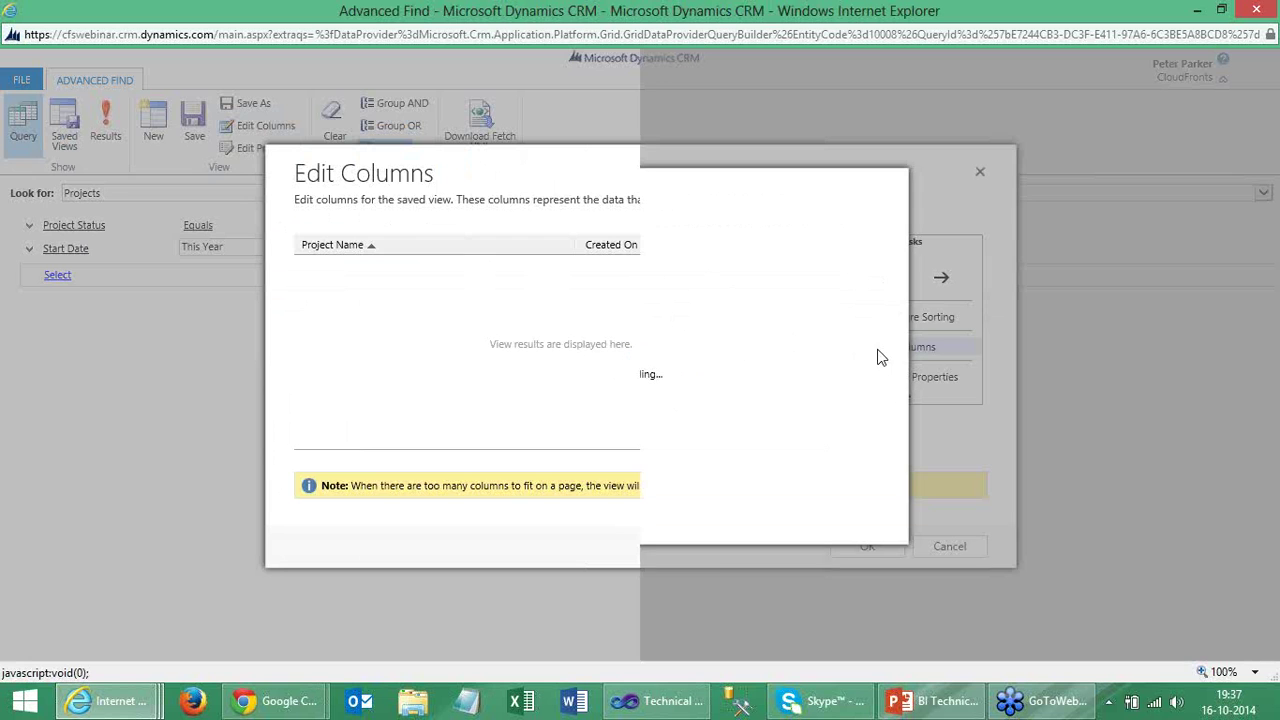
{"action": "left_click", "coordinate": [413, 361]}
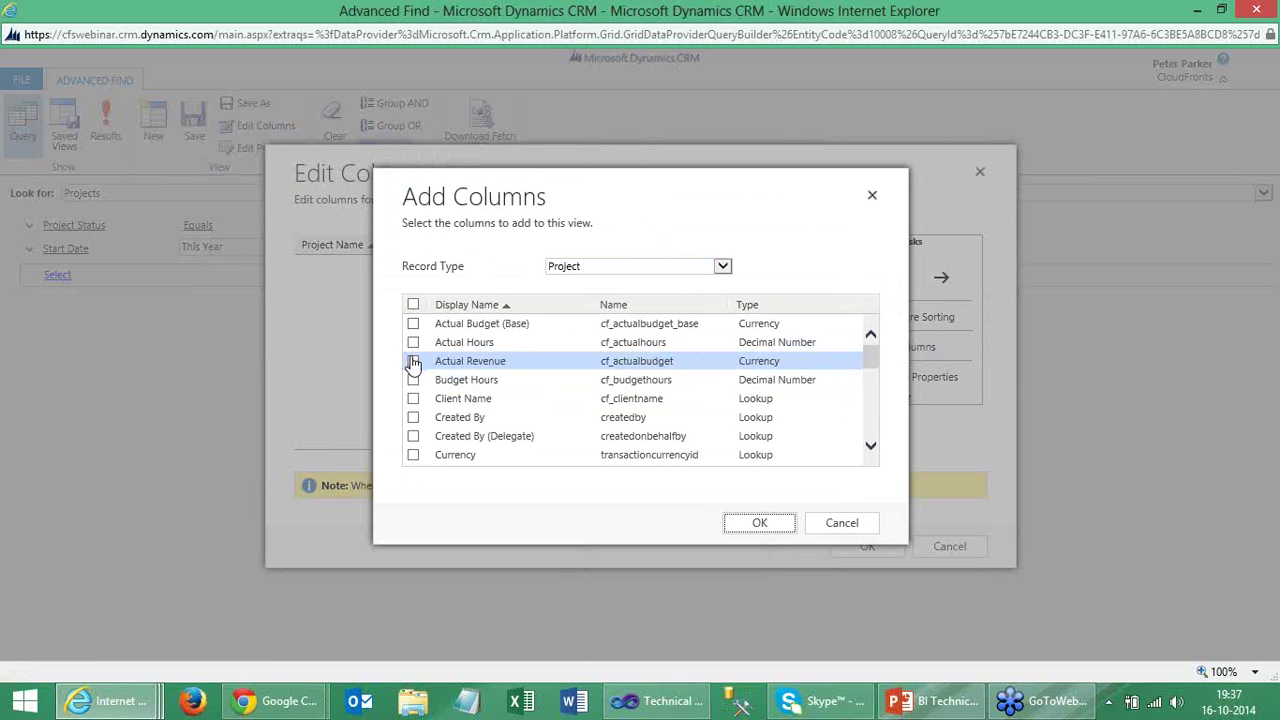
{"action": "left_click", "coordinate": [413, 398]}
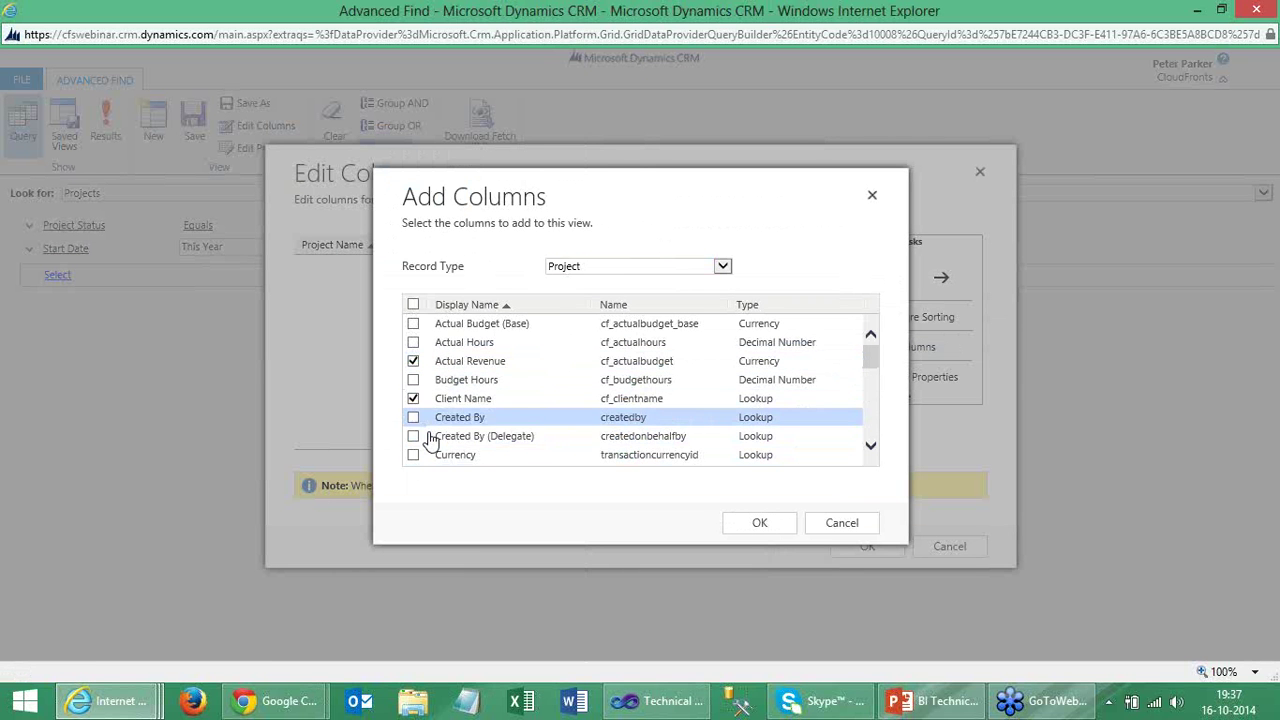
{"action": "scroll", "coordinate": [422, 452], "scroll_direction": "down", "scroll_amount": 1}
{"action": "scroll", "coordinate": [420, 454], "scroll_direction": "down", "scroll_amount": 5}
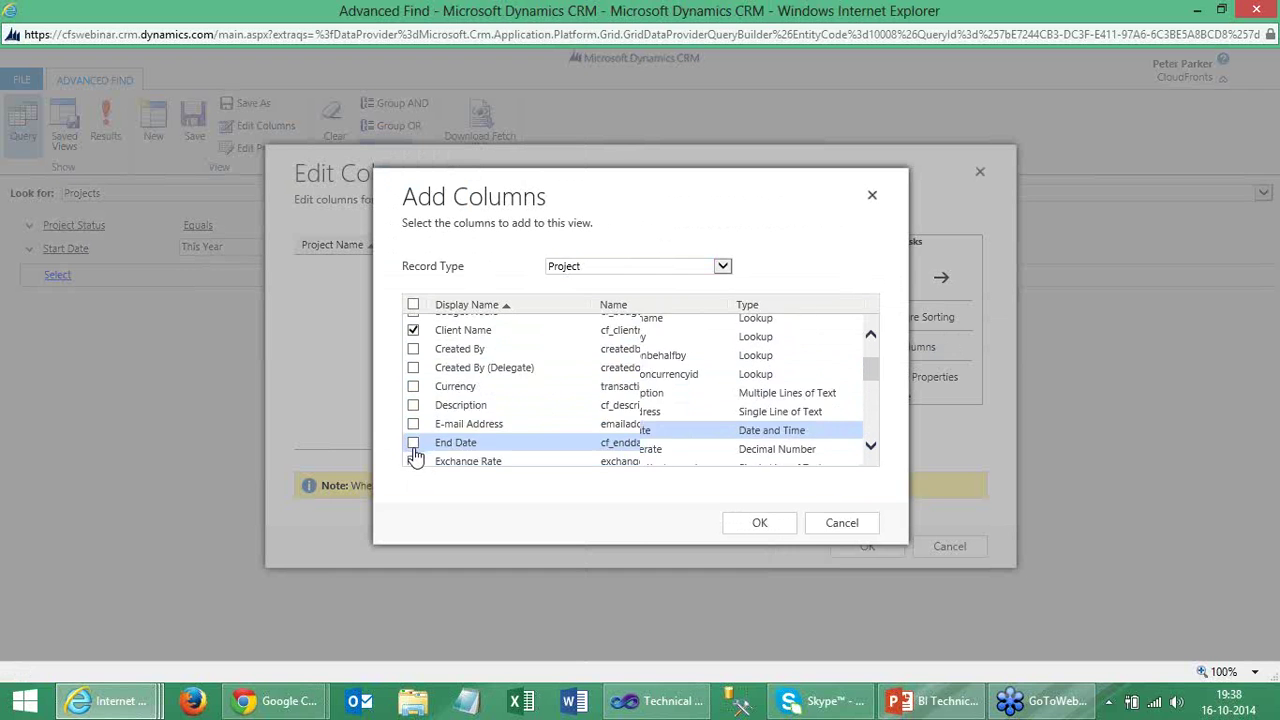
{"action": "scroll", "coordinate": [414, 452], "scroll_direction": "down", "scroll_amount": 5}
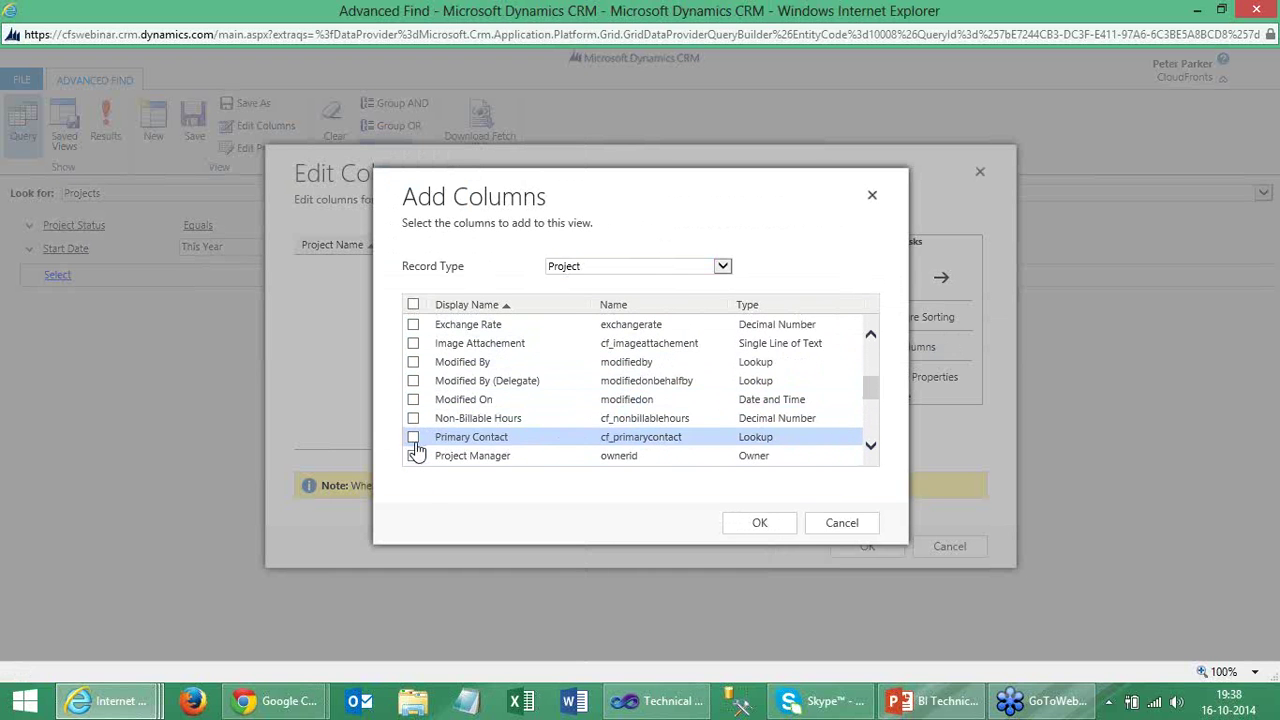
{"action": "left_click", "coordinate": [413, 455]}
Include Start Date and Total Budget in the column selection and apply the column changes to the query.
{"action": "scroll", "coordinate": [432, 449], "scroll_direction": "down", "scroll_amount": 5}
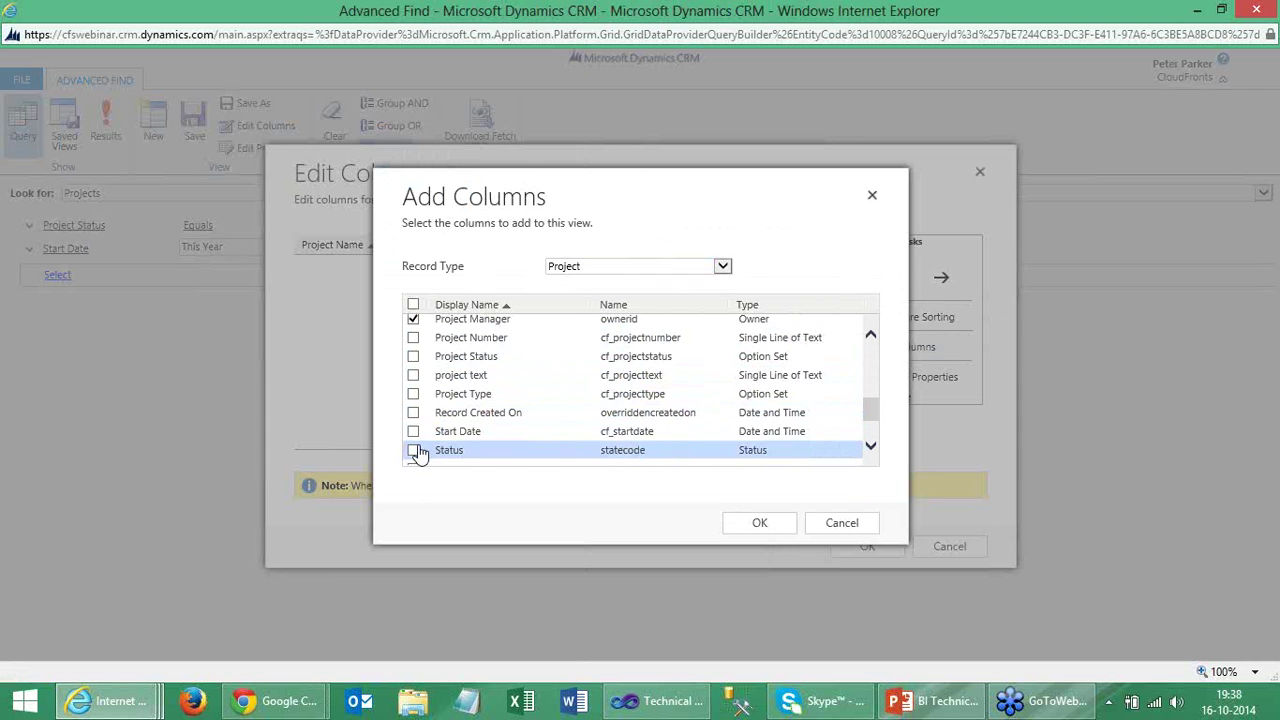
{"action": "left_click", "coordinate": [414, 432]}
{"action": "scroll", "coordinate": [428, 442], "scroll_direction": "down", "scroll_amount": 3}
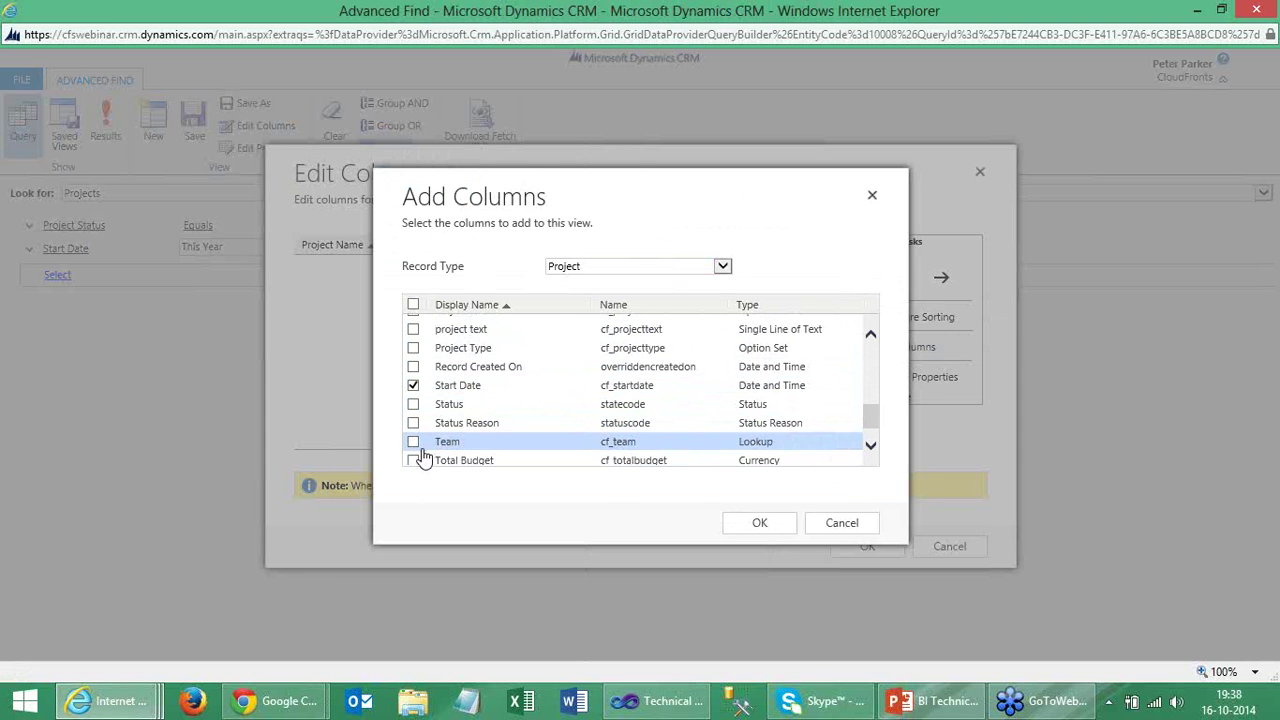
{"action": "left_click", "coordinate": [413, 460]}
{"action": "left_click", "coordinate": [762, 523]}
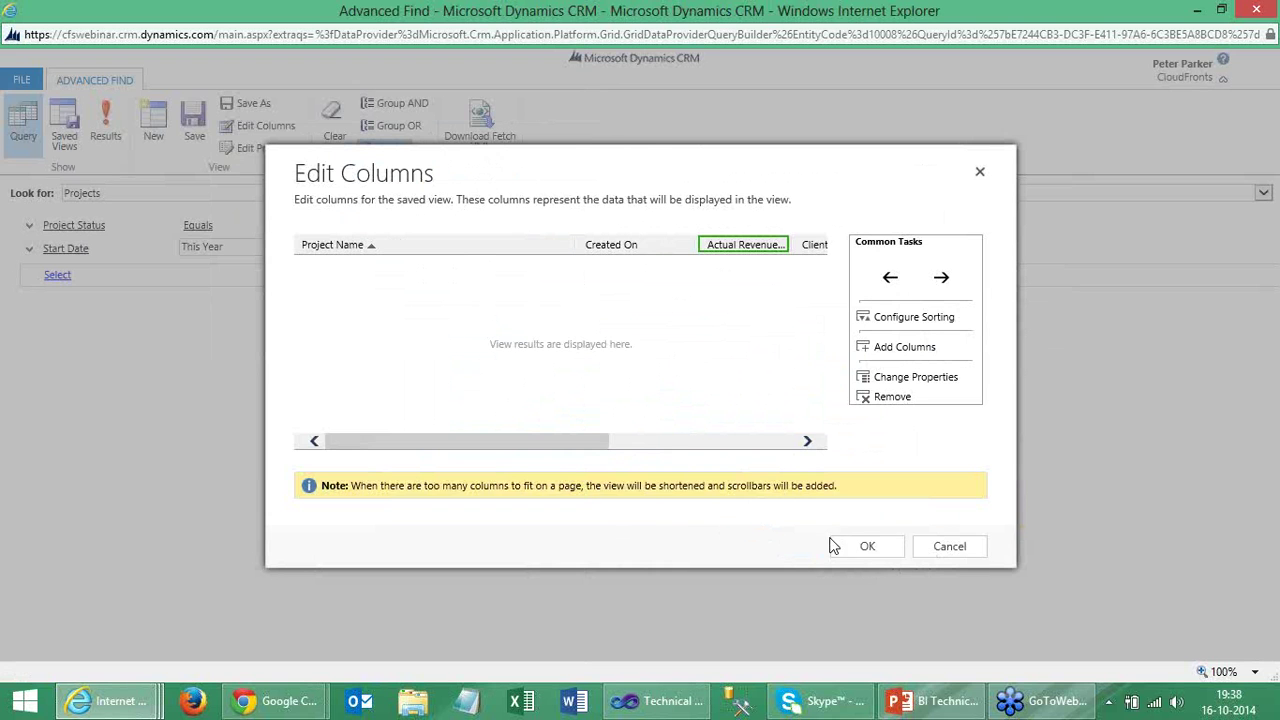
{"action": "left_click", "coordinate": [866, 546]}
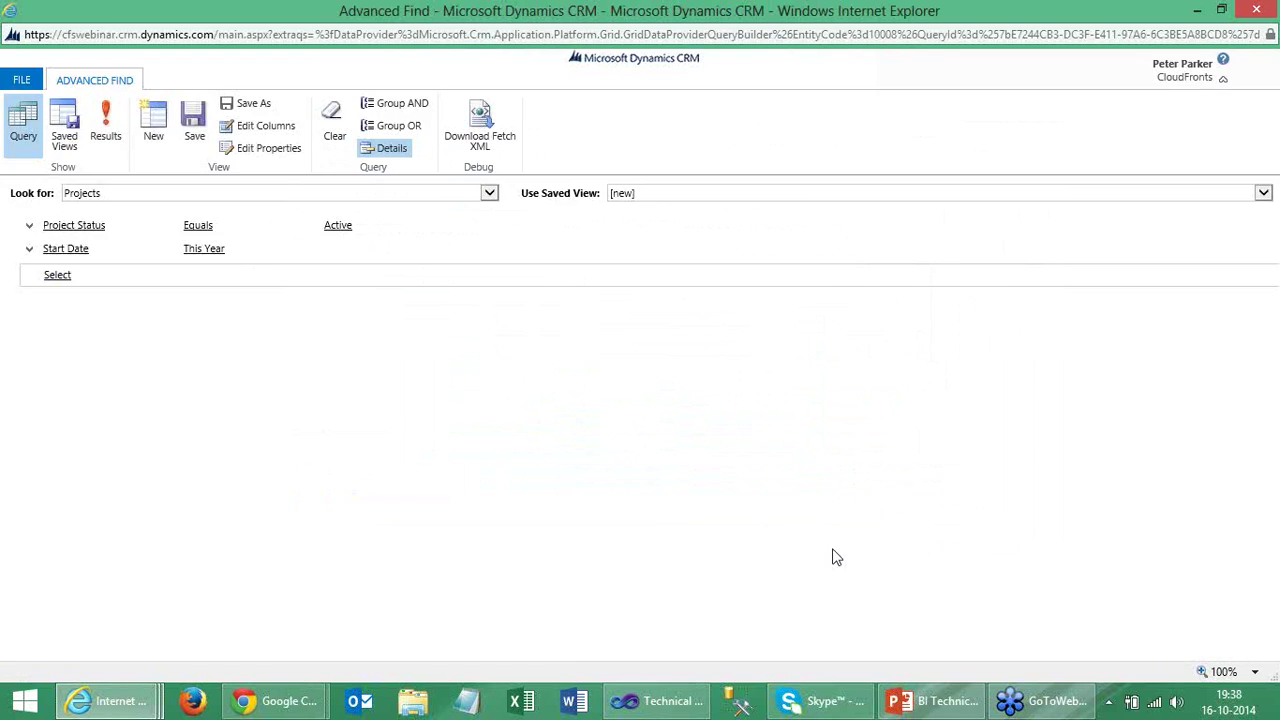
Download the query's Fetch XML and open the file in Notepad.
{"action": "left_click", "coordinate": [150, 282]}
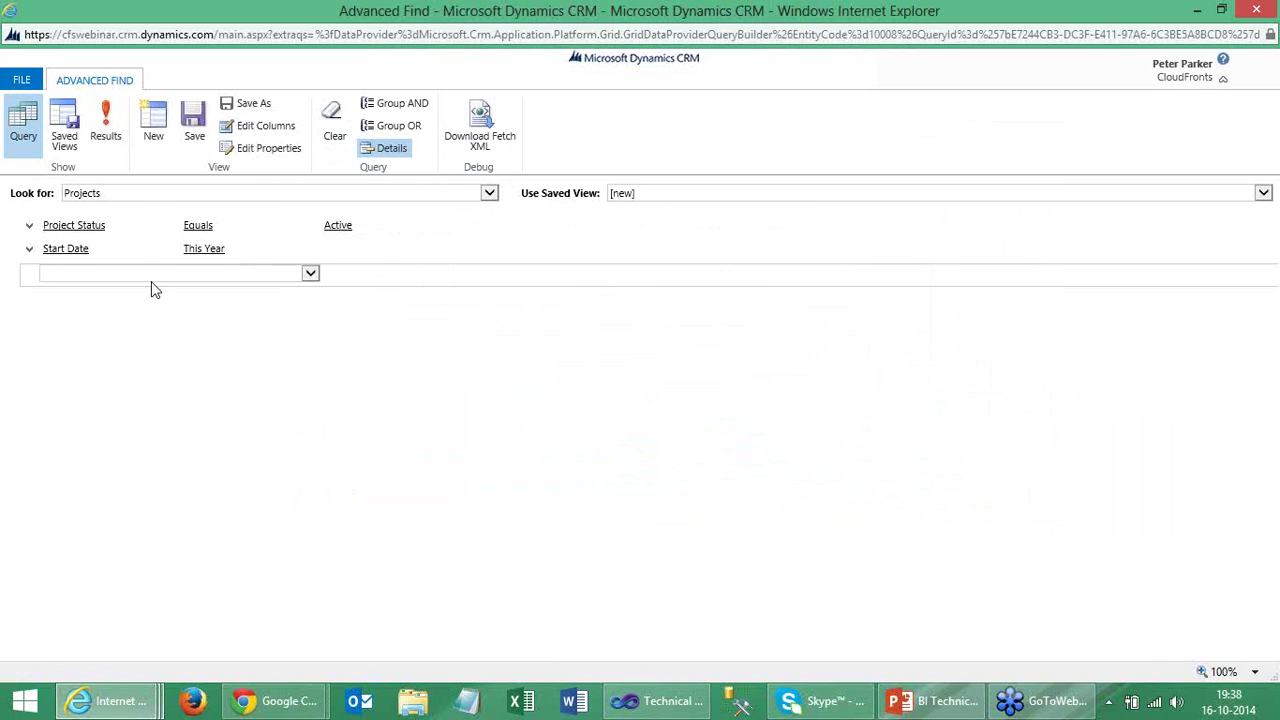
{"action": "left_click", "coordinate": [480, 130]}
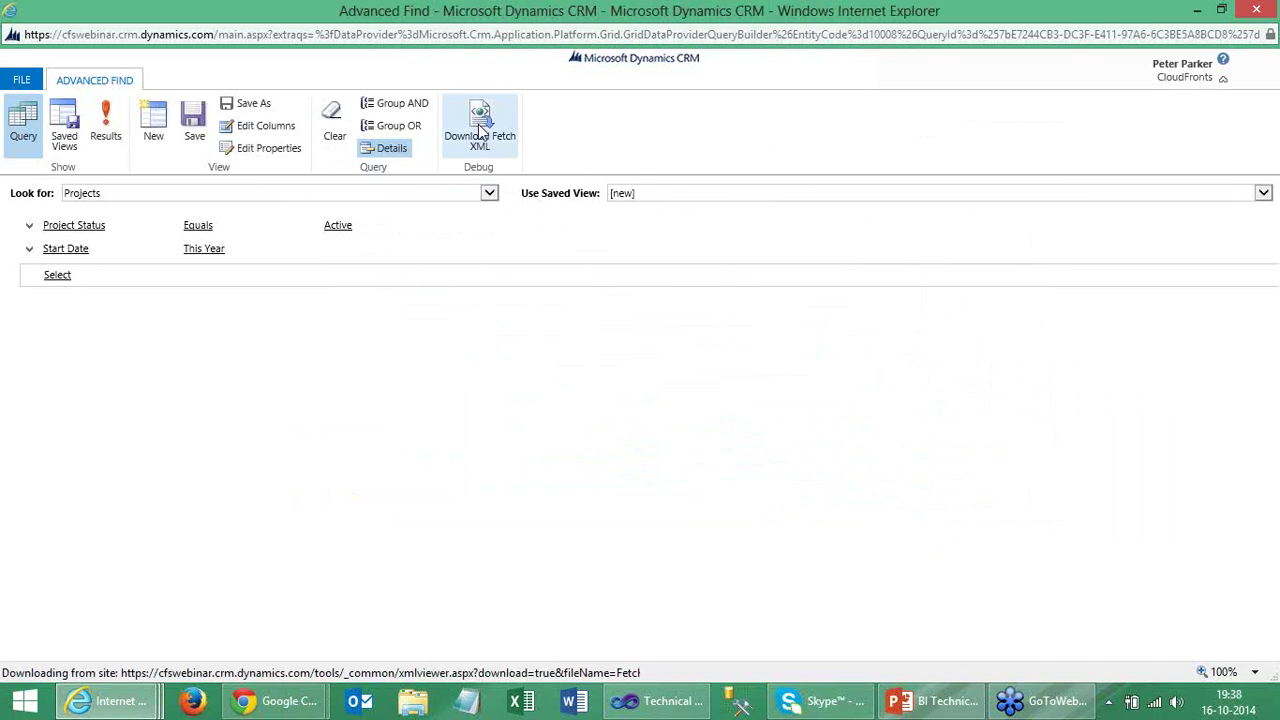
{"action": "left_click", "coordinate": [867, 662]}
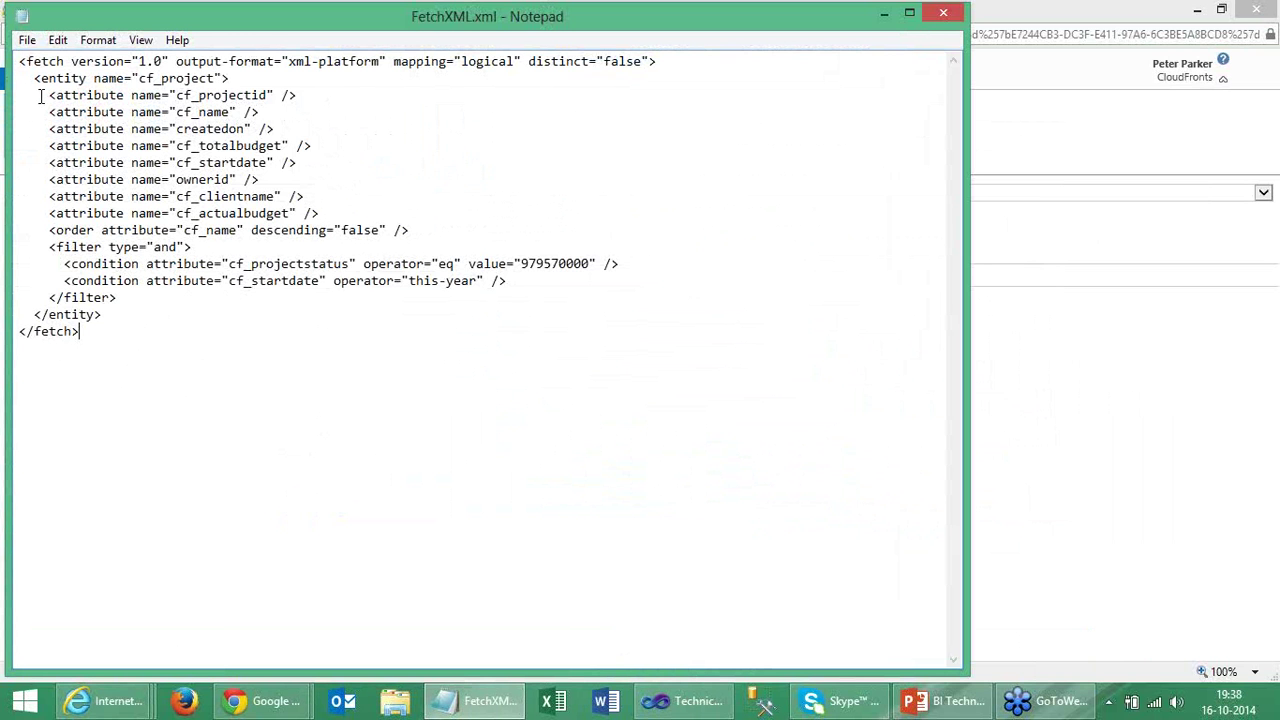
Examine the FetchXML's attribute lines, the cf_project entity name and the filter conditions.
{"action": "left_click_drag", "start_coordinate": [42, 96], "coordinate": [72, 96]}
{"action": "left_click_drag", "start_coordinate": [225, 135], "coordinate": [309, 197]}
{"action": "left_click_drag", "start_coordinate": [139, 78], "coordinate": [216, 78]}
{"action": "left_click_drag", "start_coordinate": [49, 246], "coordinate": [117, 297]}
{"action": "left_click", "coordinate": [270, 267]}
Select the entire FetchXML query text from the closing fetch tag up to the first line.
{"action": "left_click", "coordinate": [134, 337]}
{"action": "key", "text": "shift+Up"}
{"action": "key", "text": "shift+Up"}
{"action": "key", "text": "shift+Up"}
{"action": "key", "text": "shift+Up"}
{"action": "key", "text": "shift+Up"}
{"action": "key", "text": "shift+Up"}
{"action": "key", "text": "shift+Up"}
{"action": "key", "text": "shift+Up"}
{"action": "key", "text": "shift+Up"}
{"action": "key", "text": "shift+Up"}
{"action": "key", "text": "shift+Up"}
{"action": "key", "text": "shift+Up"}
{"action": "key", "text": "shift+Up"}
{"action": "key", "text": "shift+Up"}
{"action": "key", "text": "shift+Up"}
{"action": "key", "text": "shift+Up"}
{"action": "key", "text": "shift+Home"}
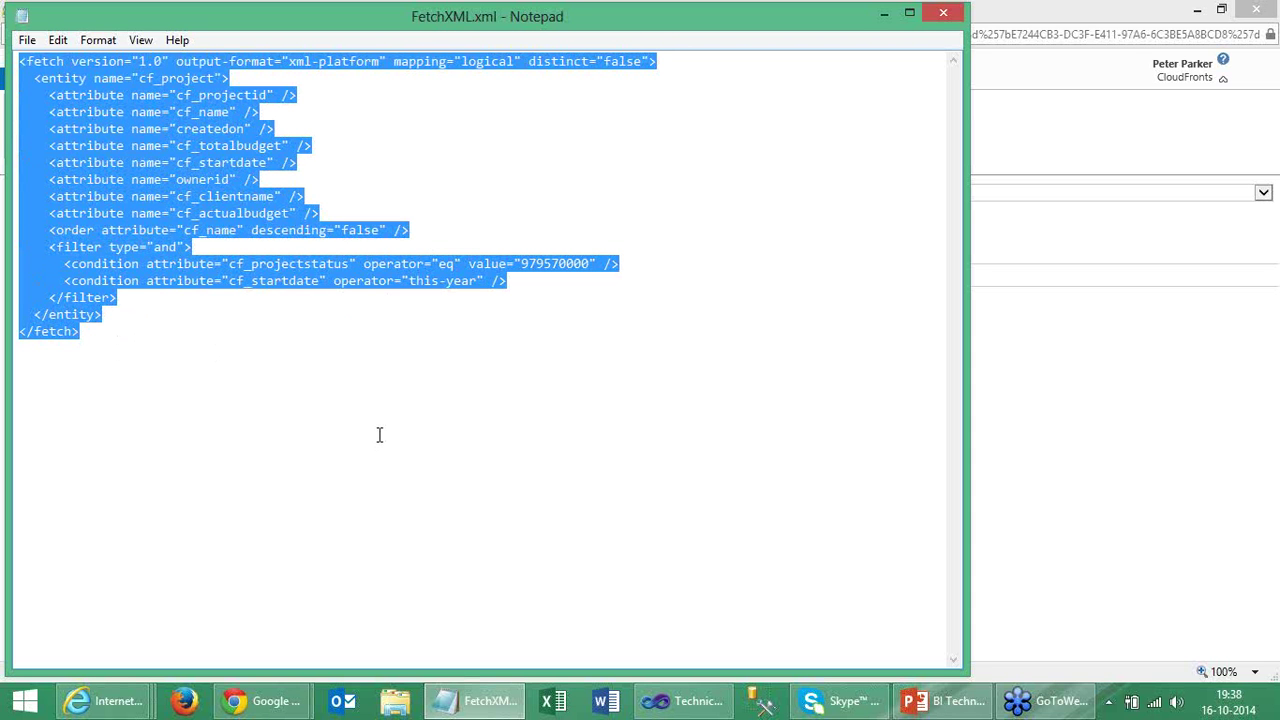
Switch to the Technical dive project in Visual Studio.
{"action": "left_click", "coordinate": [713, 706]}
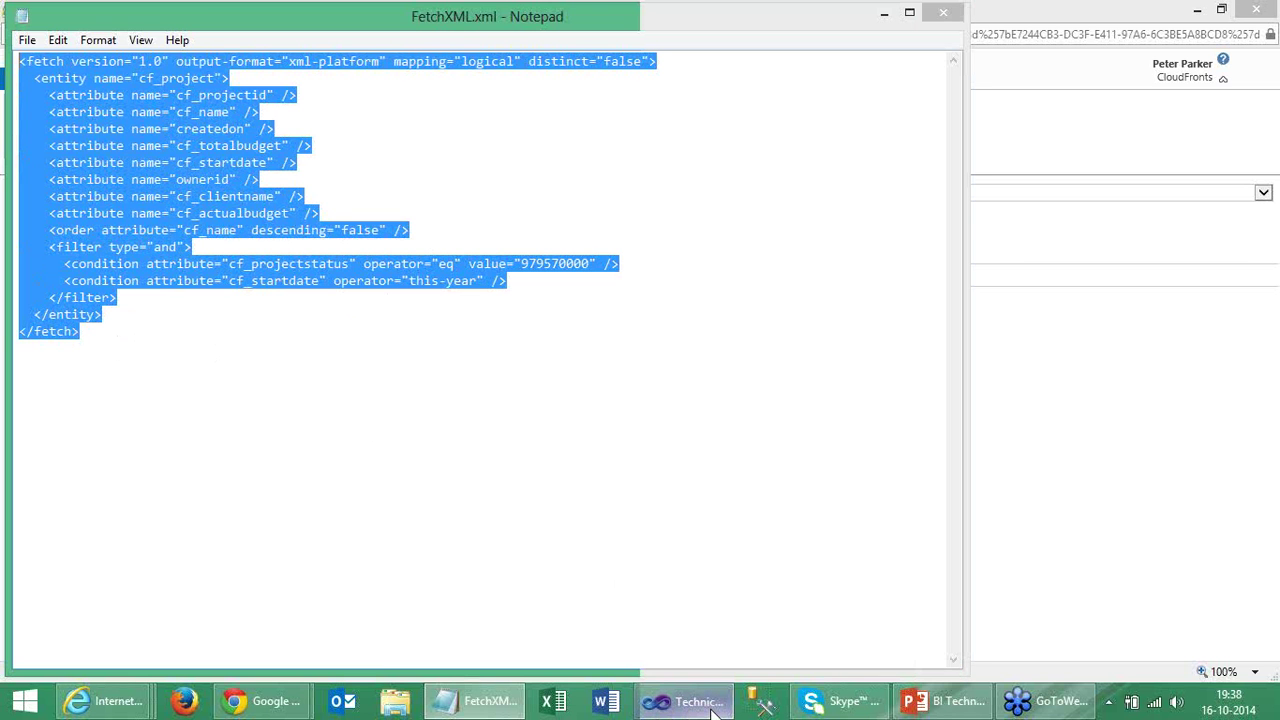
{"action": "mouse_move", "coordinate": [710, 706]}
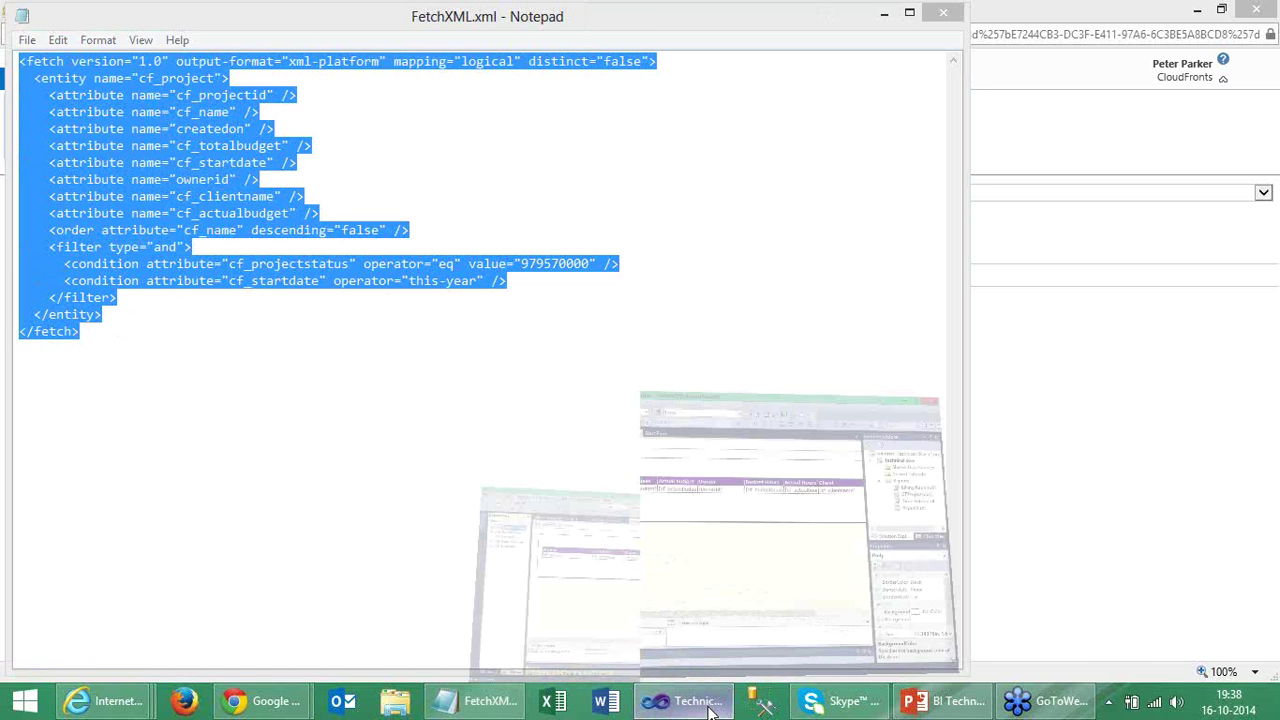
{"action": "left_click", "coordinate": [790, 560]}
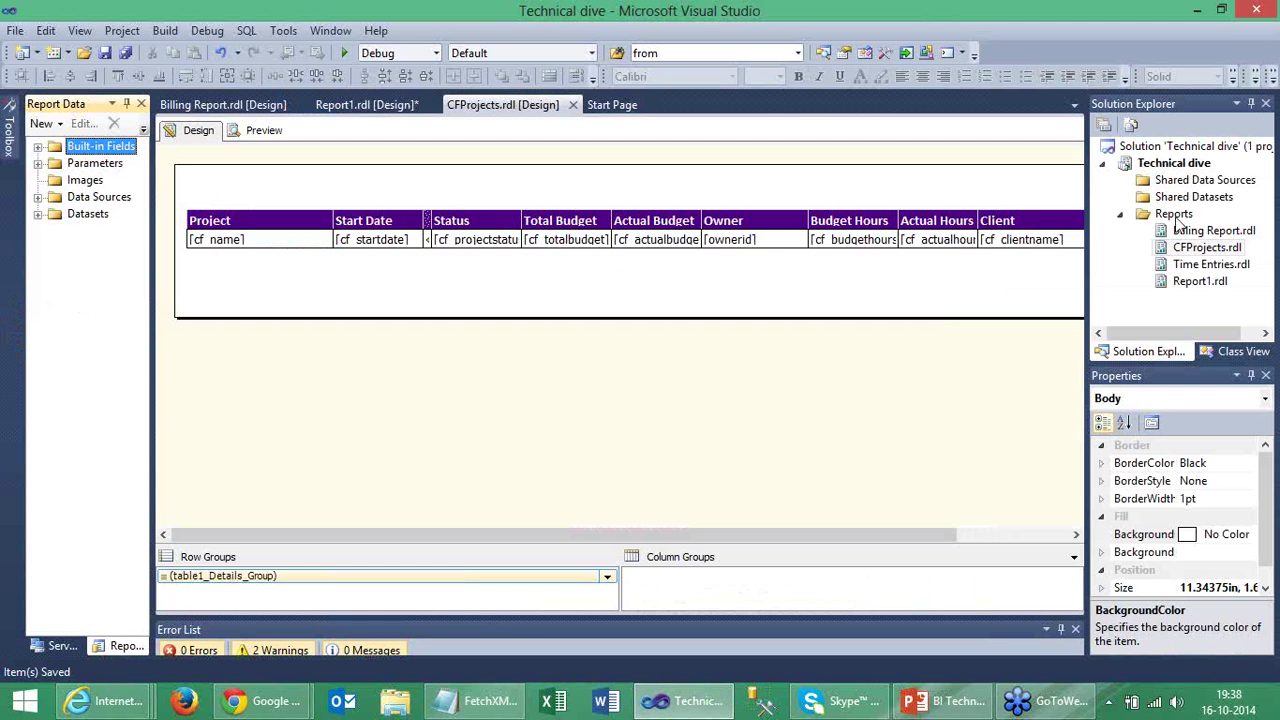
{"action": "left_click", "coordinate": [1173, 214]}
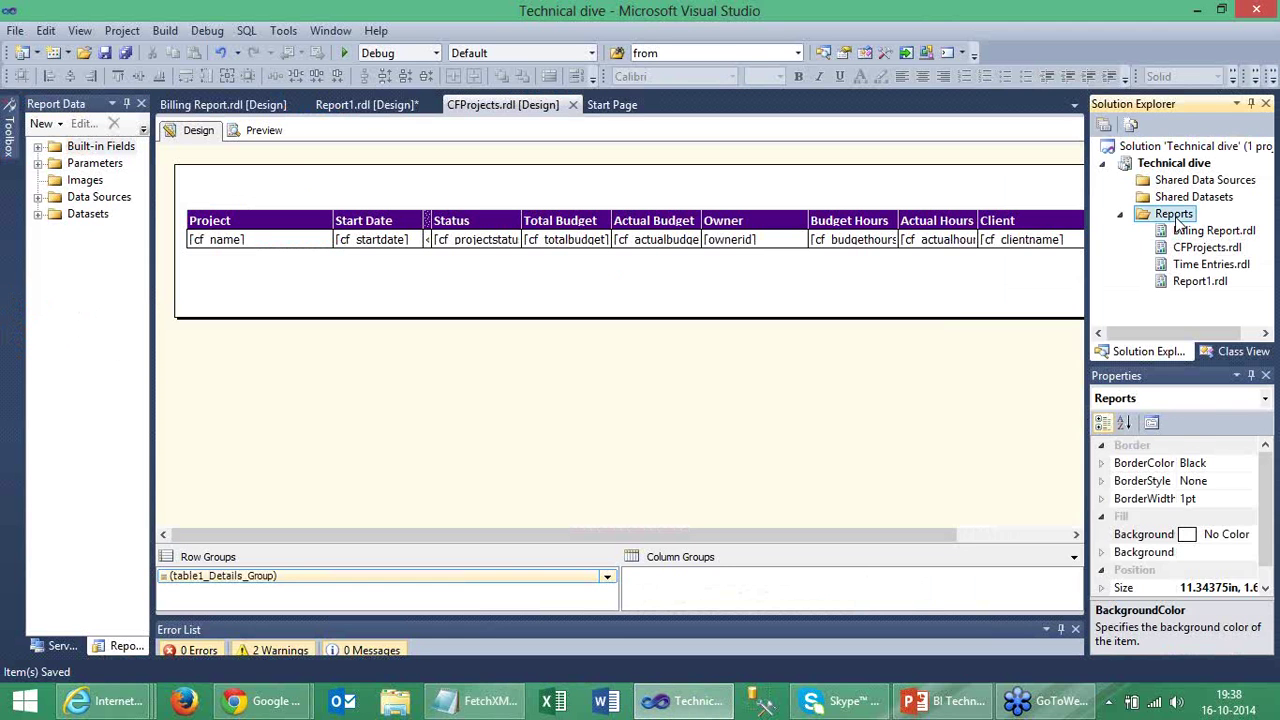
{"action": "right_click", "coordinate": [1175, 216]}
{"action": "key", "text": "Escape"}
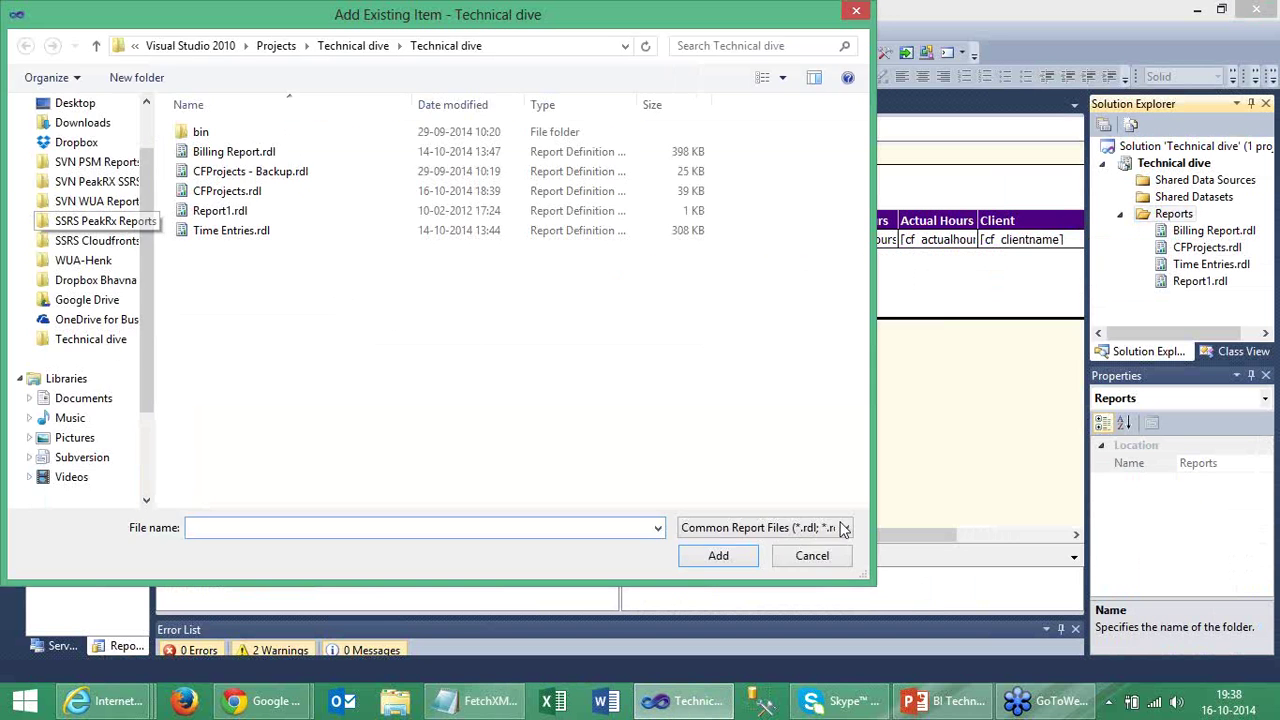
{"action": "key", "text": "Escape"}
Add a new empty report named Report2.rdl to the project's Reports folder.
{"action": "right_click", "coordinate": [1175, 217]}
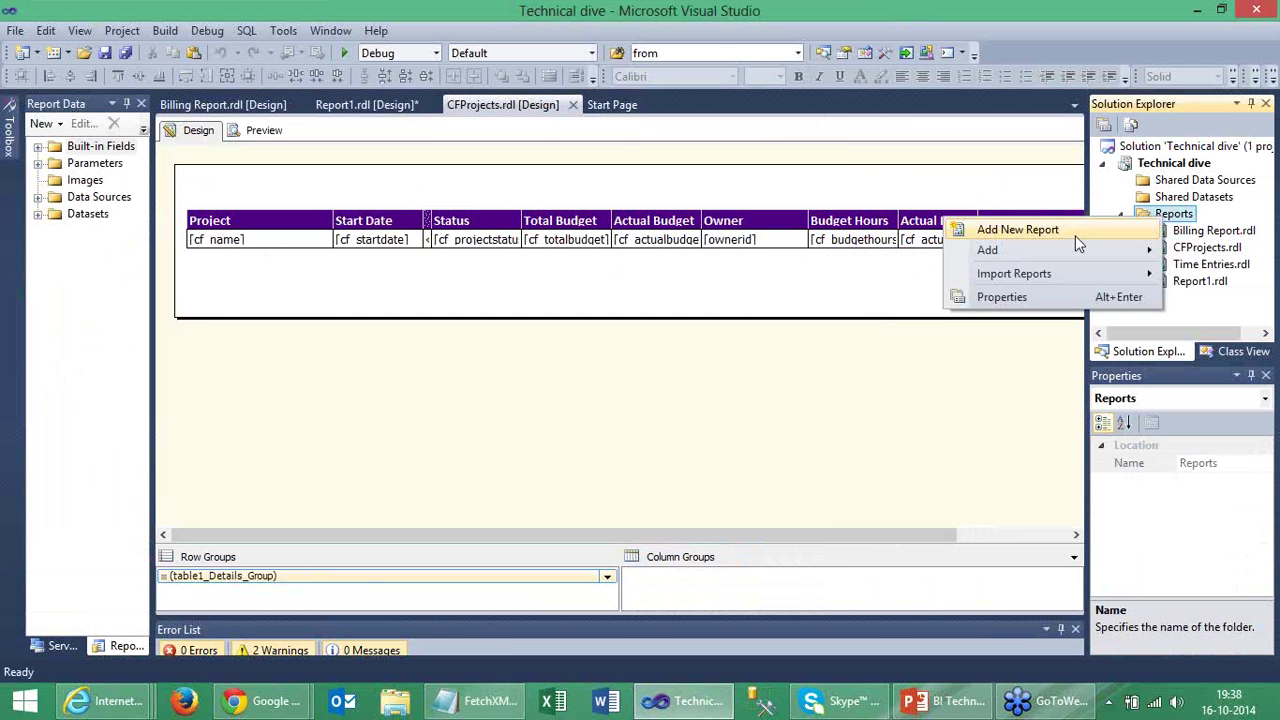
{"action": "left_click", "coordinate": [1075, 235]}
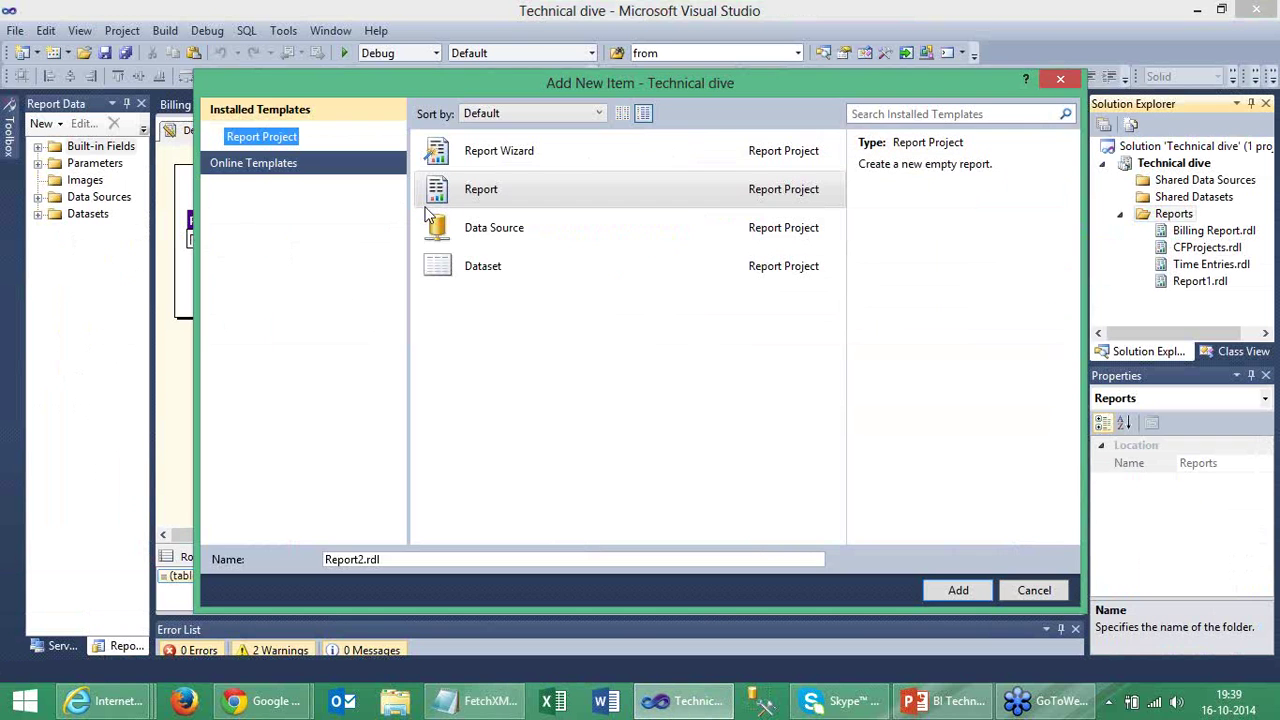
{"action": "left_click", "coordinate": [958, 590]}
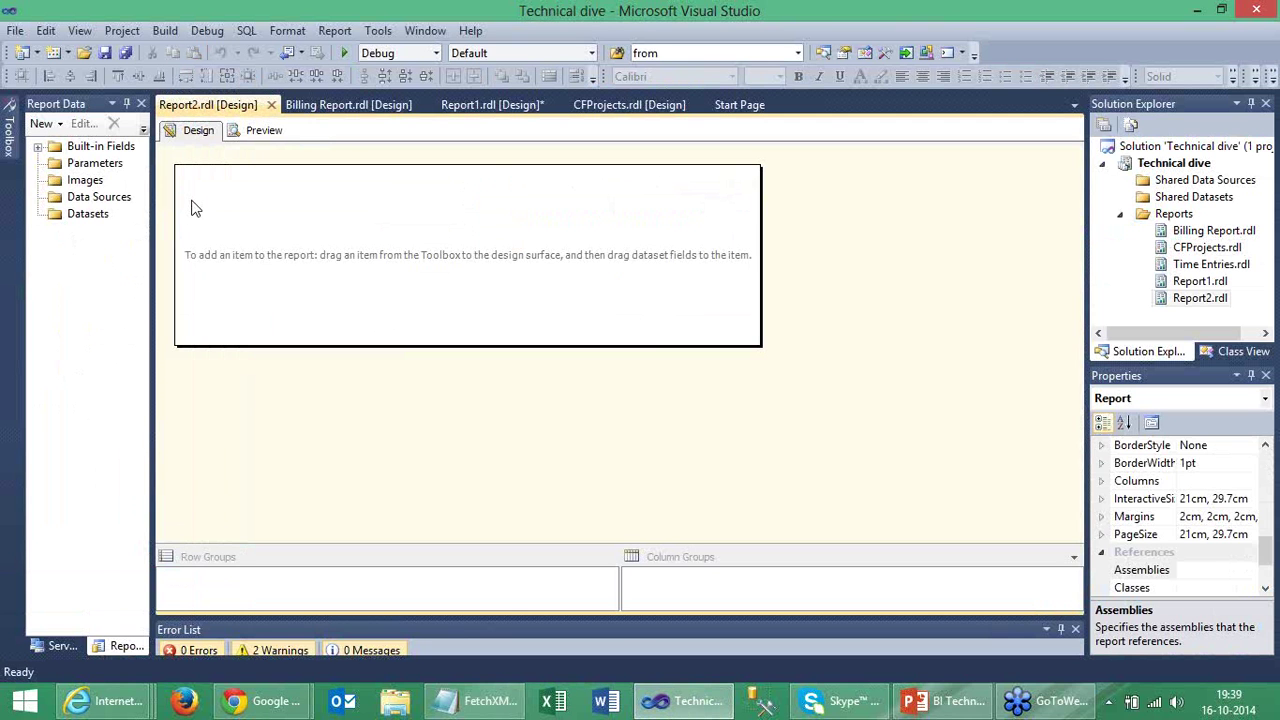
Try to set up an embedded Microsoft Dynamics CRM Fetch data source named CRM for Report2, checking its connection string and credentials options.
{"action": "right_click", "coordinate": [110, 200]}
{"action": "key", "text": "Escape"}
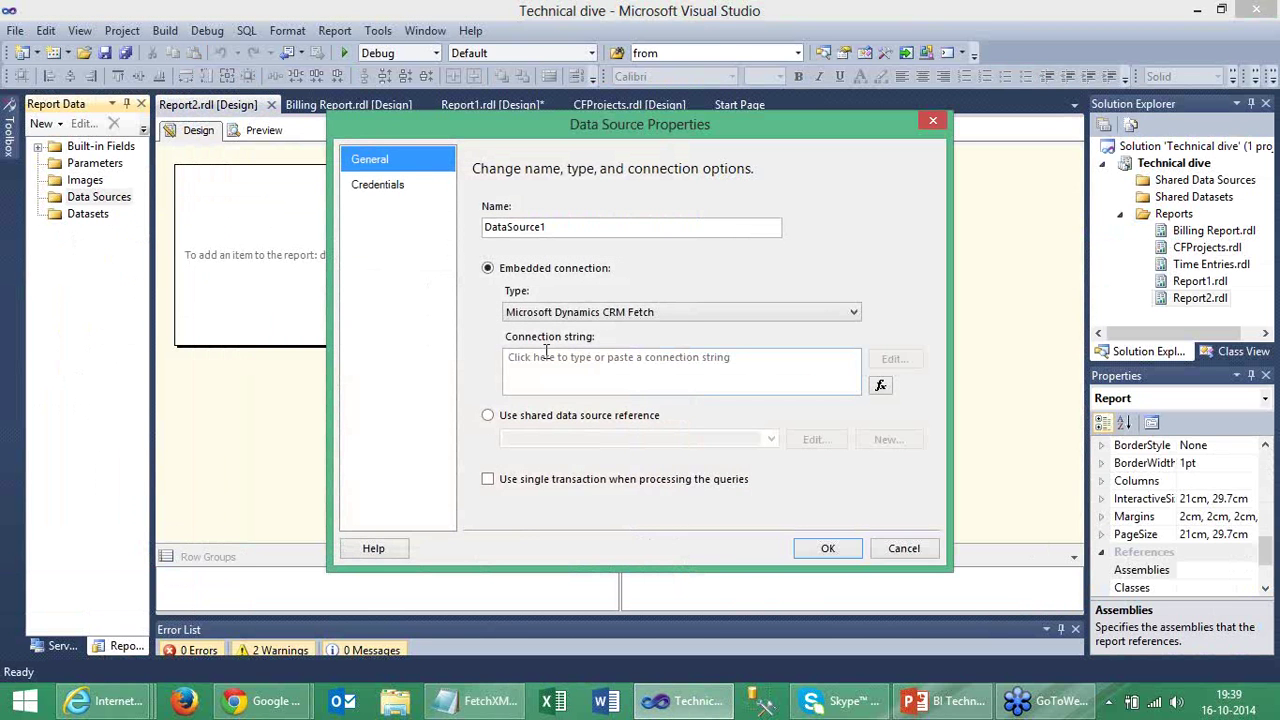
{"action": "left_click_drag", "start_coordinate": [563, 226], "coordinate": [441, 228]}
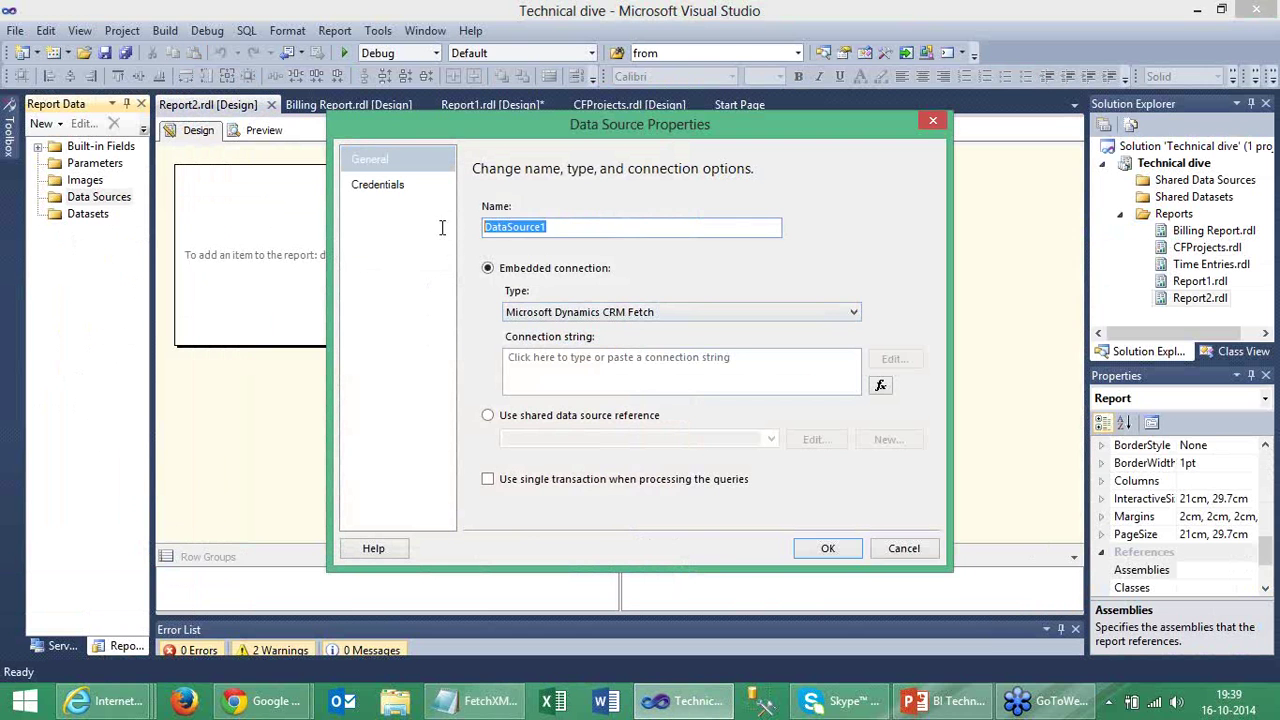
{"action": "type", "text": "CRM"}
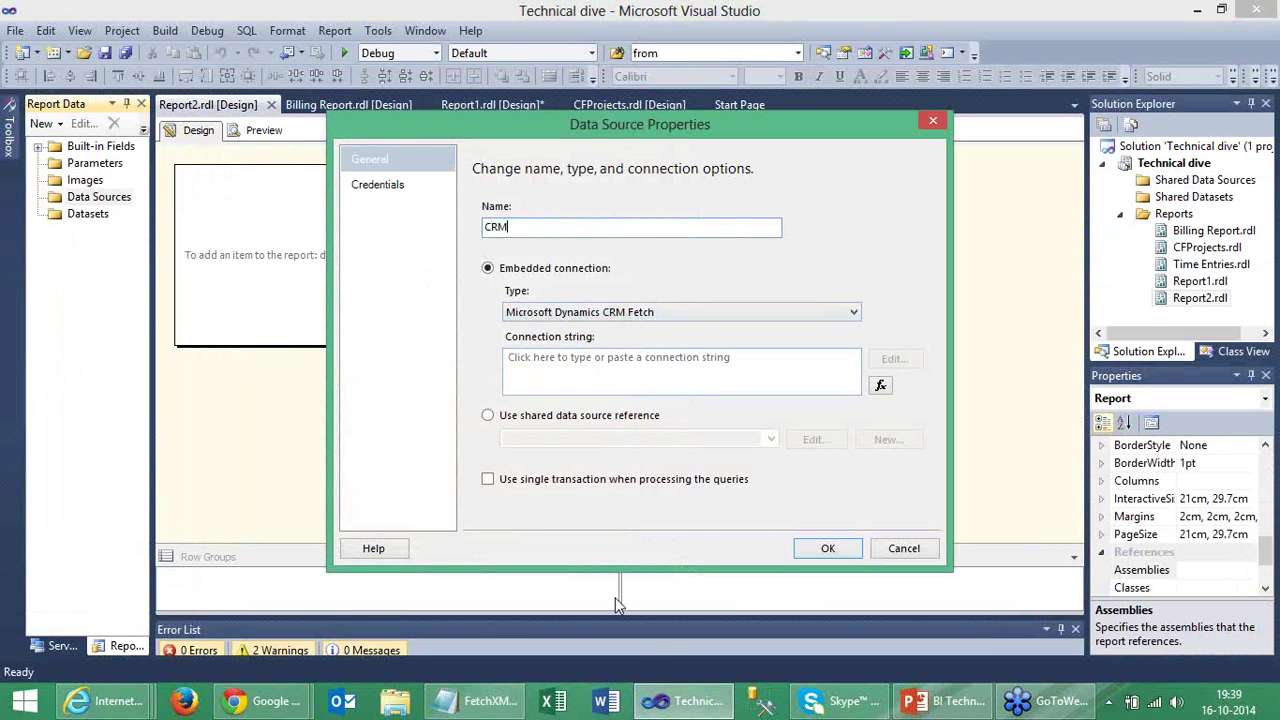
{"action": "left_click", "coordinate": [502, 708]}
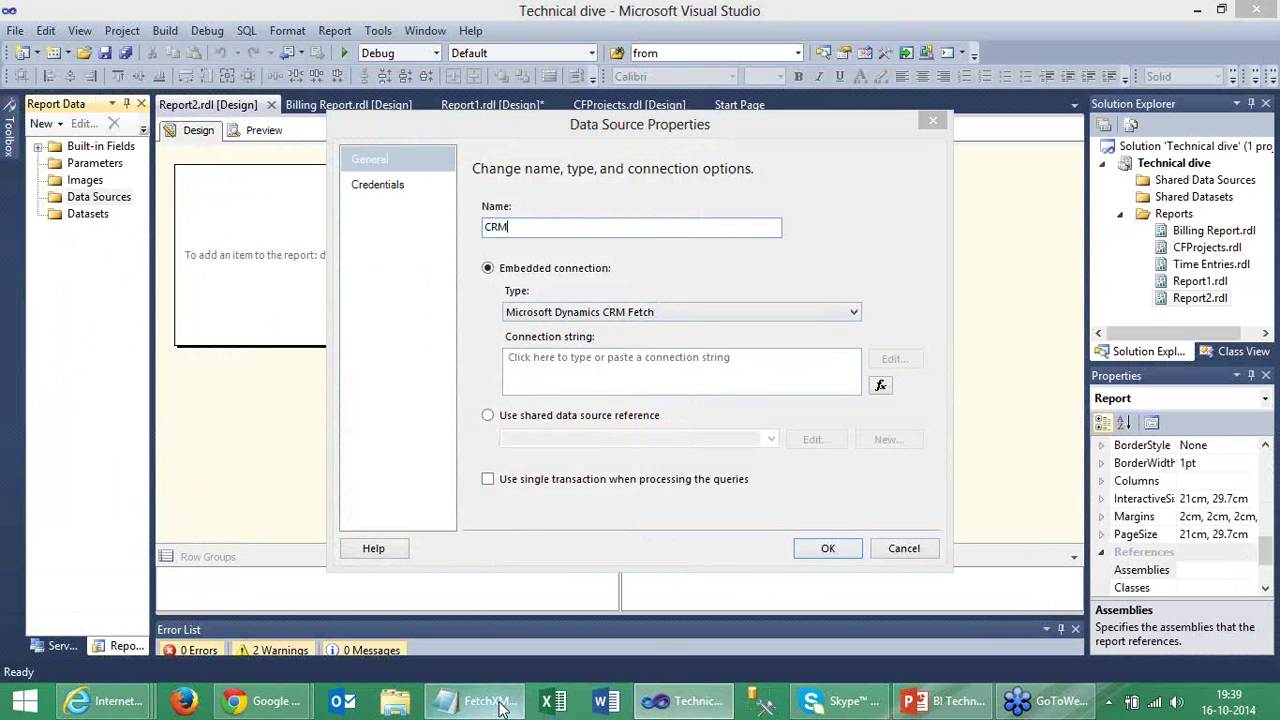
{"action": "key", "text": "alt+Tab"}
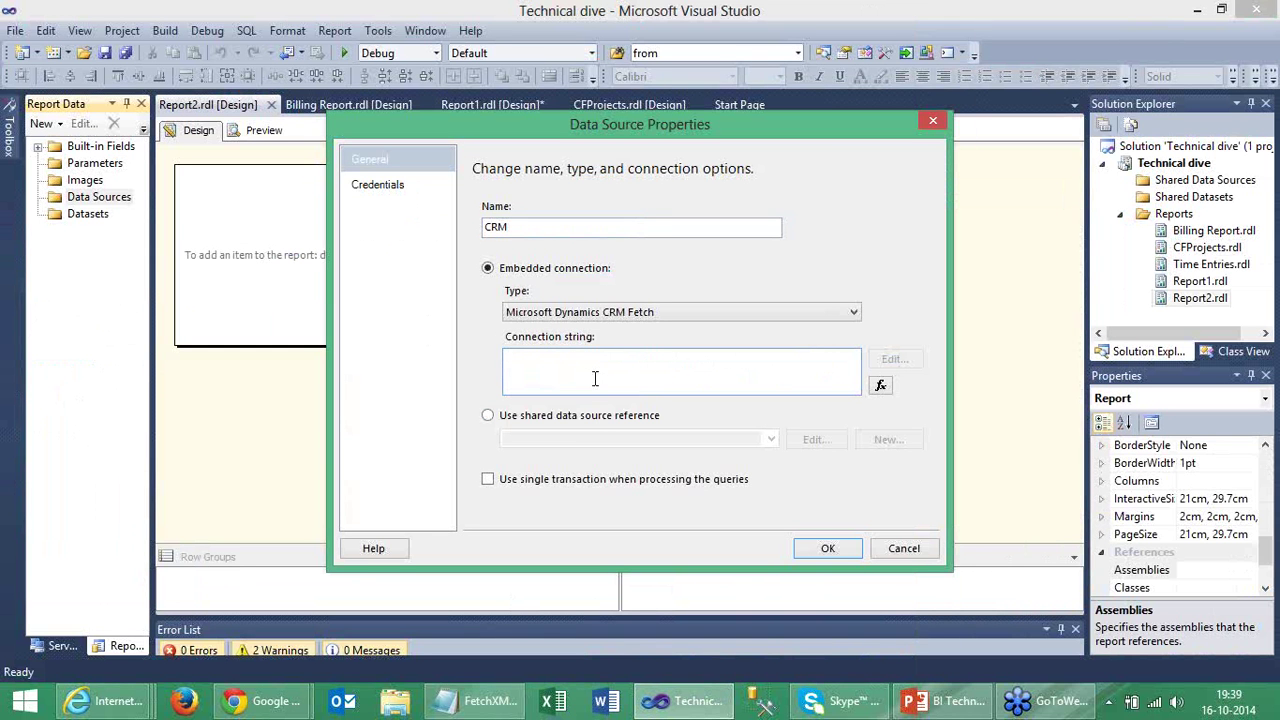
{"action": "left_click", "coordinate": [595, 378]}
{"action": "left_click", "coordinate": [370, 186]}
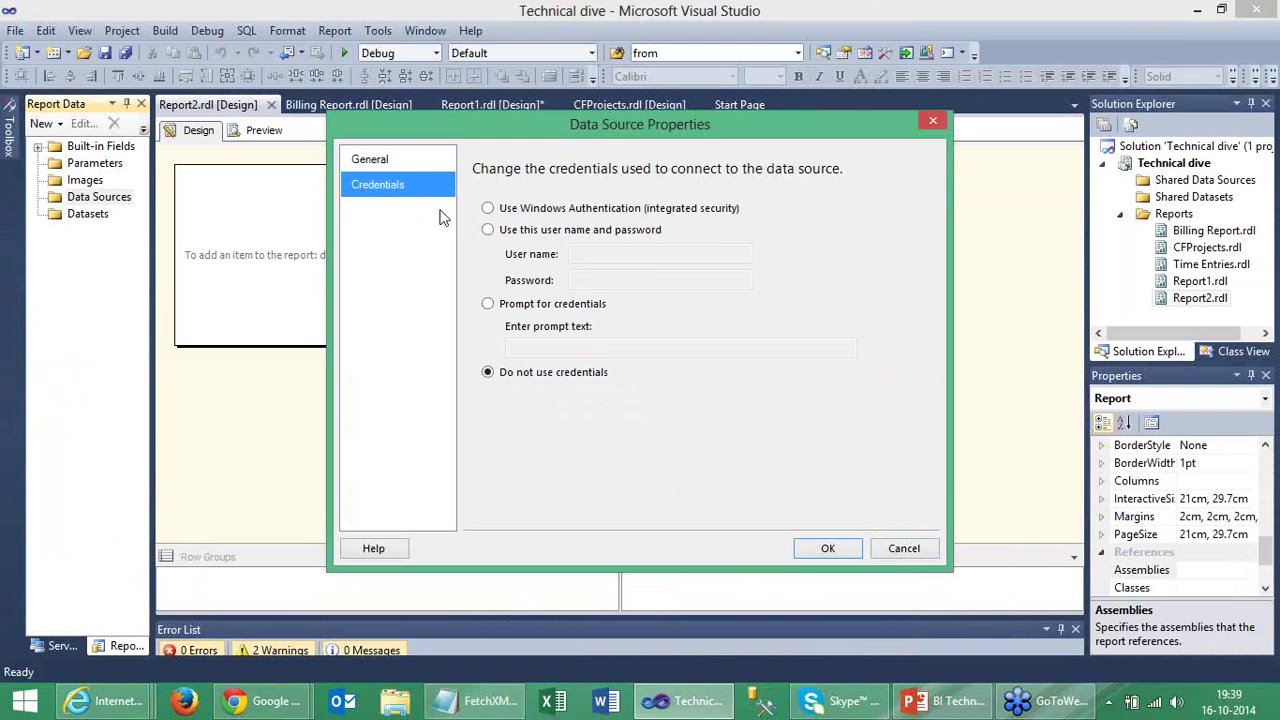
{"action": "left_click", "coordinate": [895, 552]}
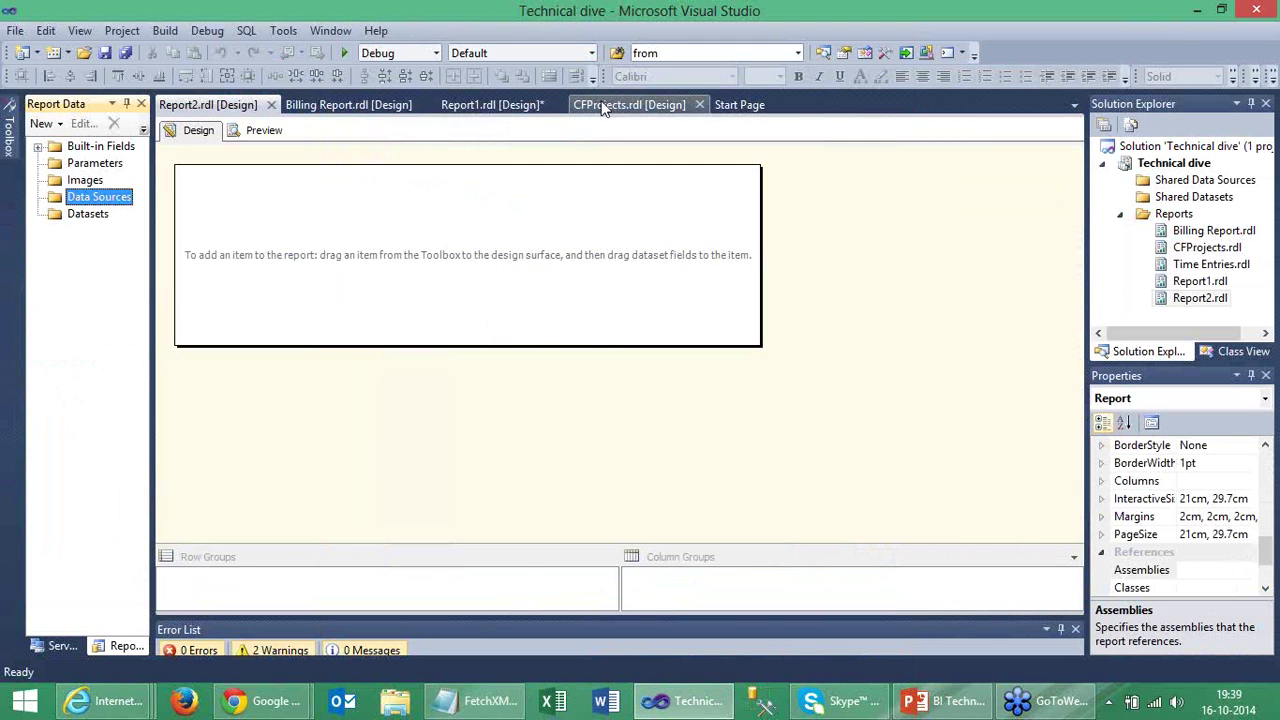
Examine the credentials settings of the cfwebinar data source in the CFProjects report without changing them.
{"action": "left_click", "coordinate": [604, 105]}
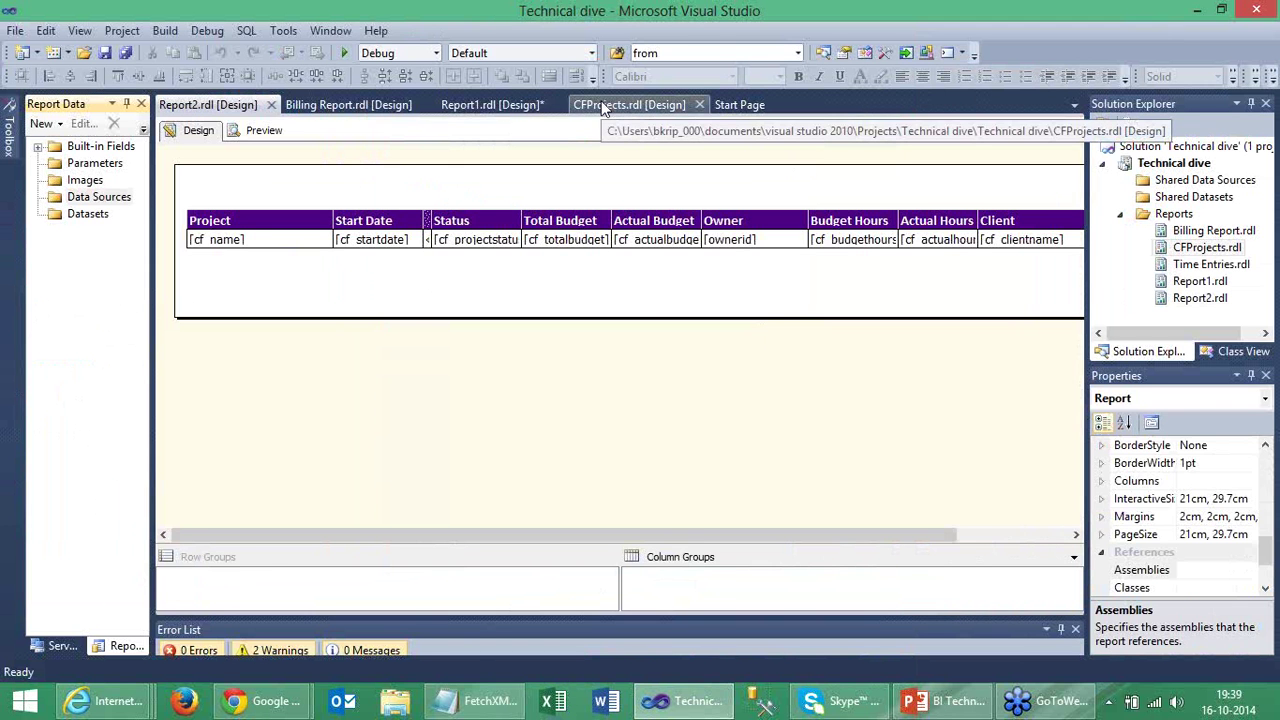
{"action": "left_click", "coordinate": [38, 197]}
{"action": "double_click", "coordinate": [109, 214]}
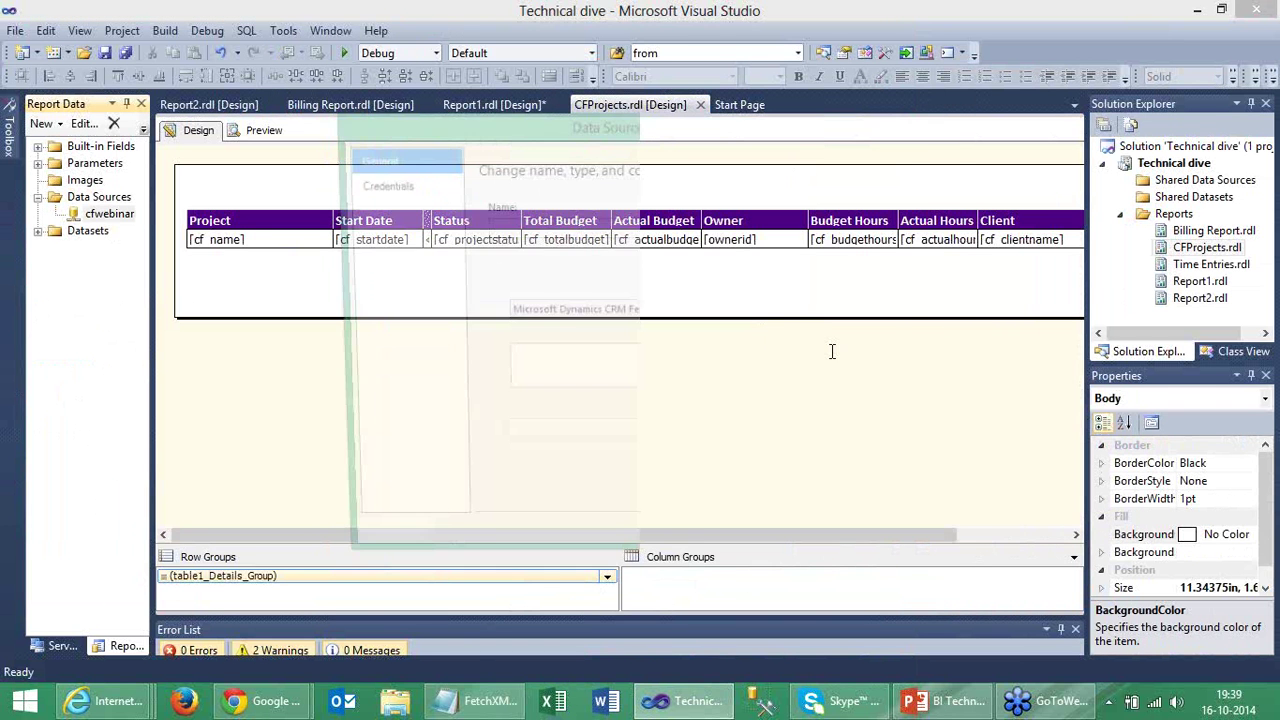
{"action": "left_click", "coordinate": [378, 184]}
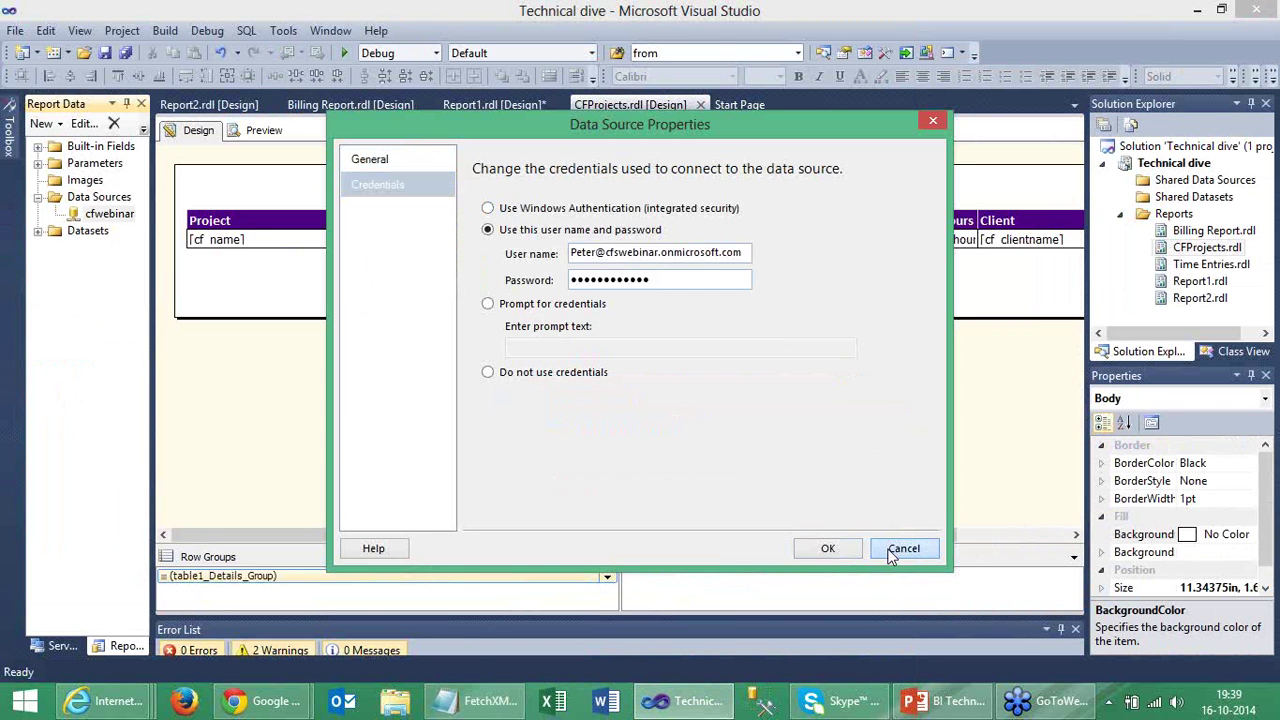
{"action": "left_click", "coordinate": [903, 548]}
Try to add an embedded dataset to CFProjects using the cfwebinar data source and the copied cf_project FetchXML as its query.
{"action": "right_click", "coordinate": [88, 231]}
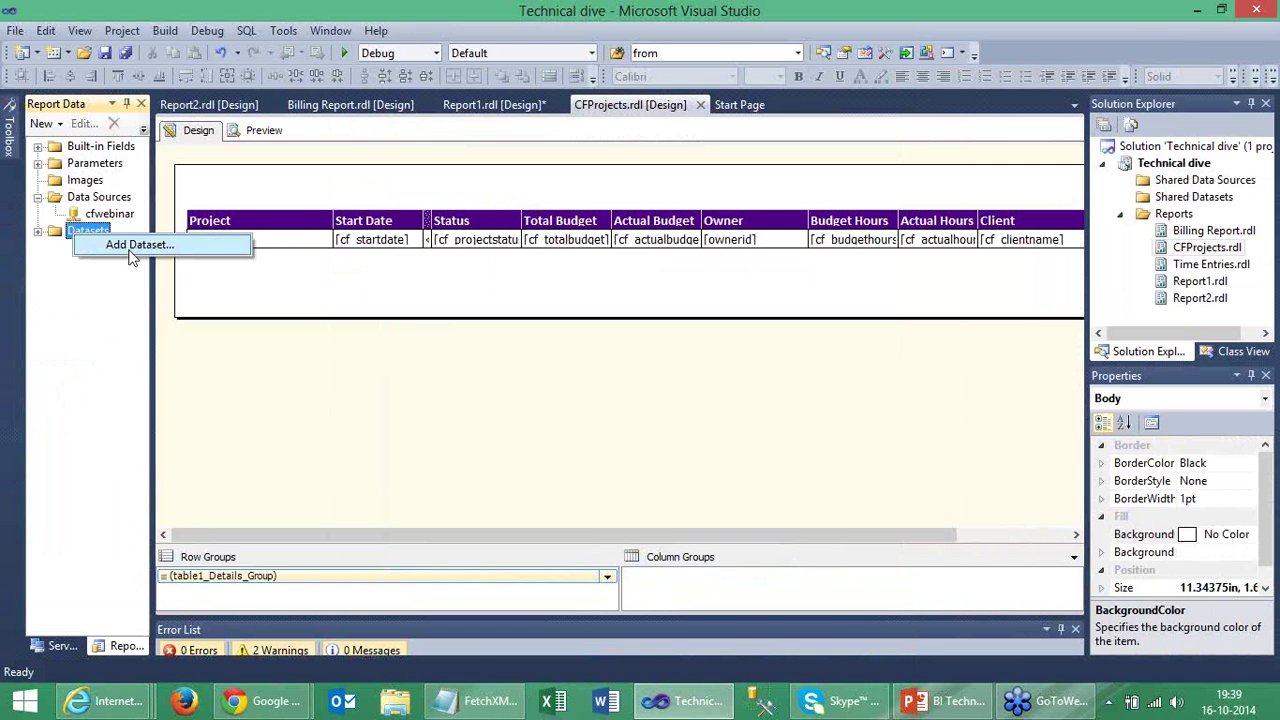
{"action": "left_click", "coordinate": [135, 246]}
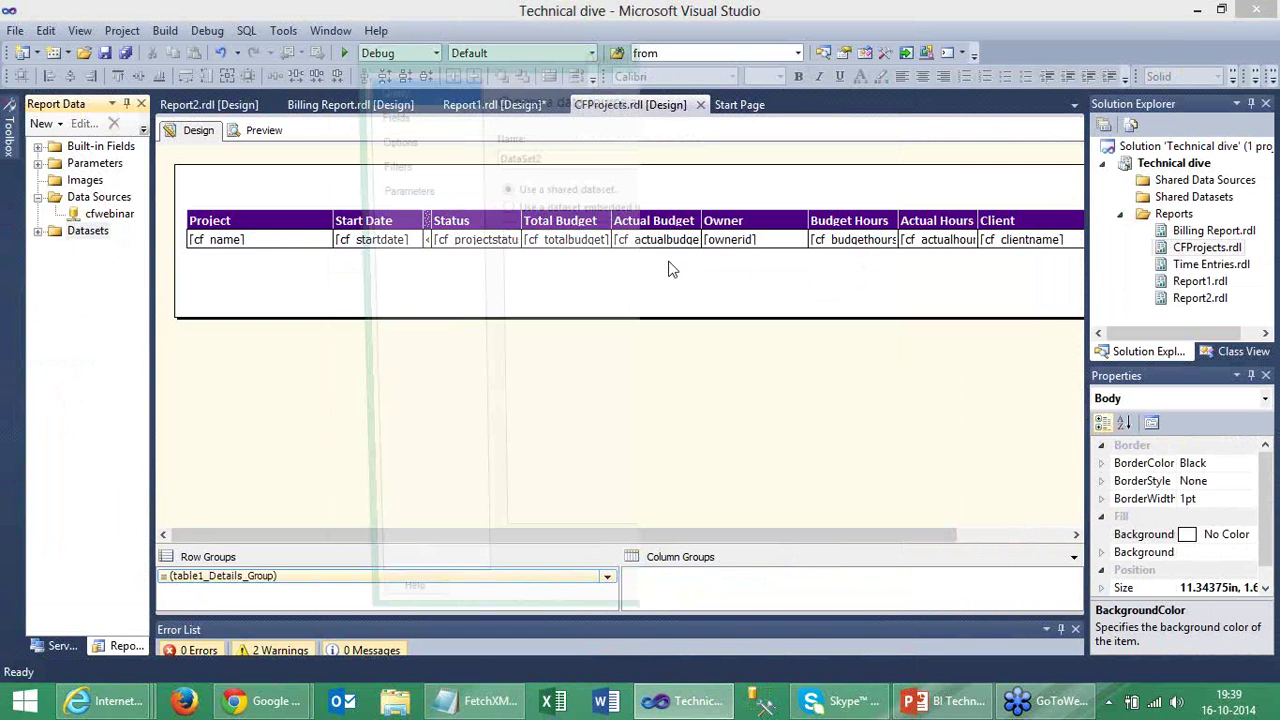
{"action": "left_click", "coordinate": [640, 207]}
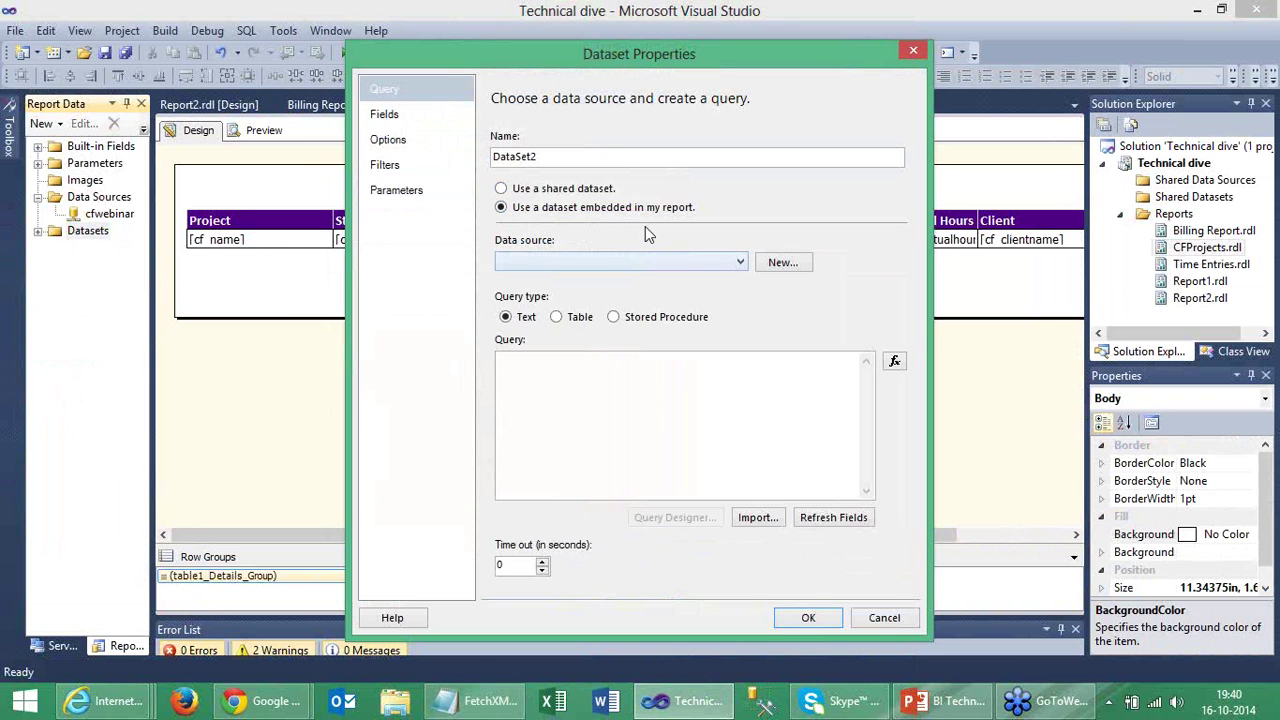
{"action": "left_click", "coordinate": [630, 262]}
{"action": "left_click", "coordinate": [630, 270]}
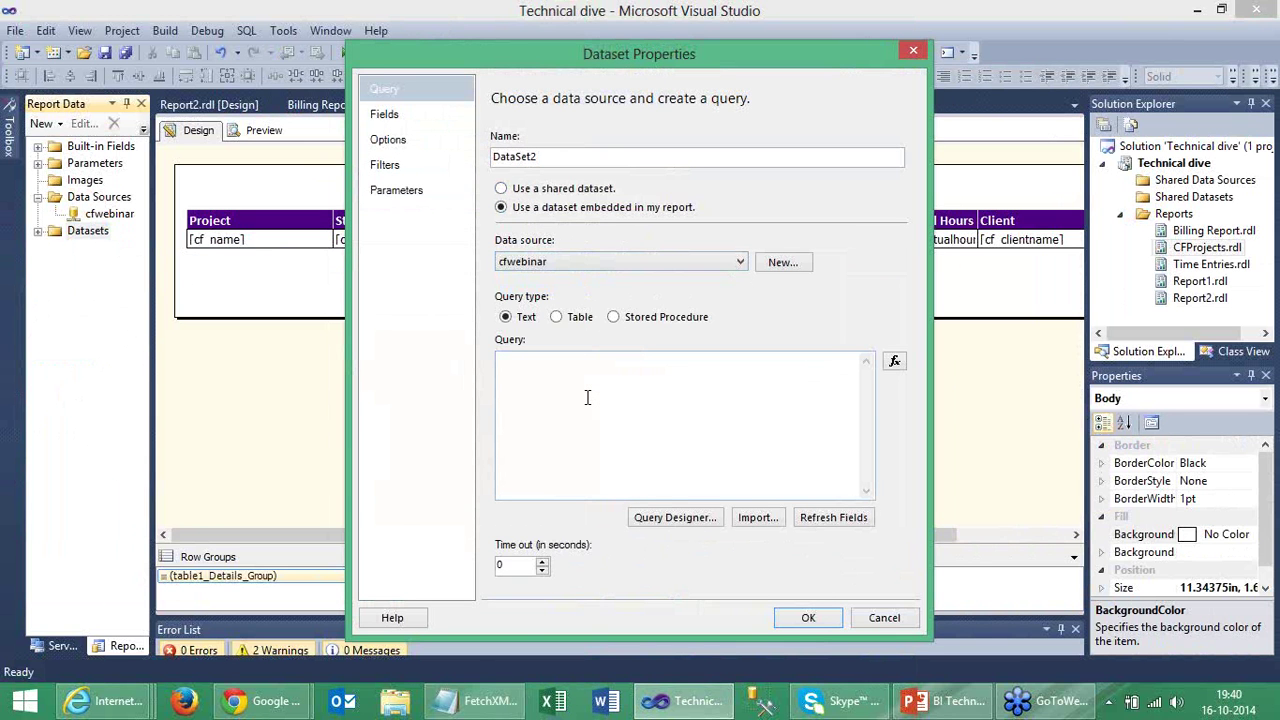
{"action": "left_click", "coordinate": [588, 398]}
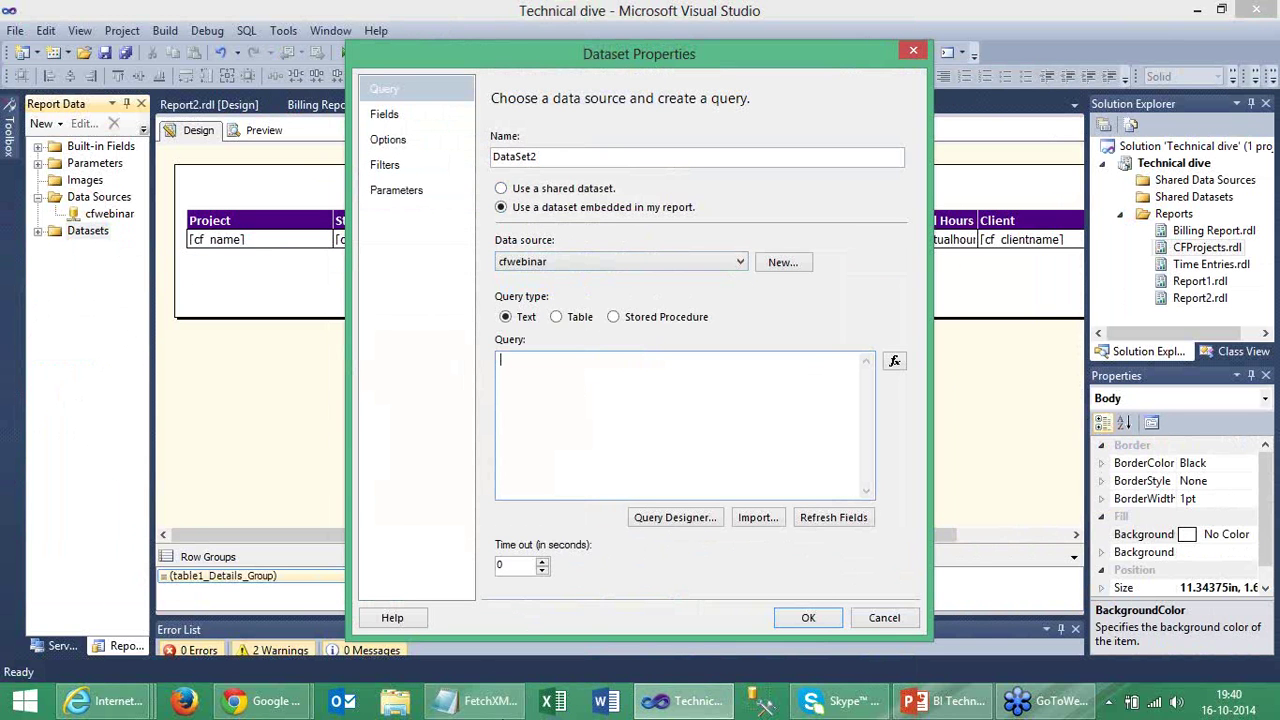
{"action": "left_click", "coordinate": [480, 701]}
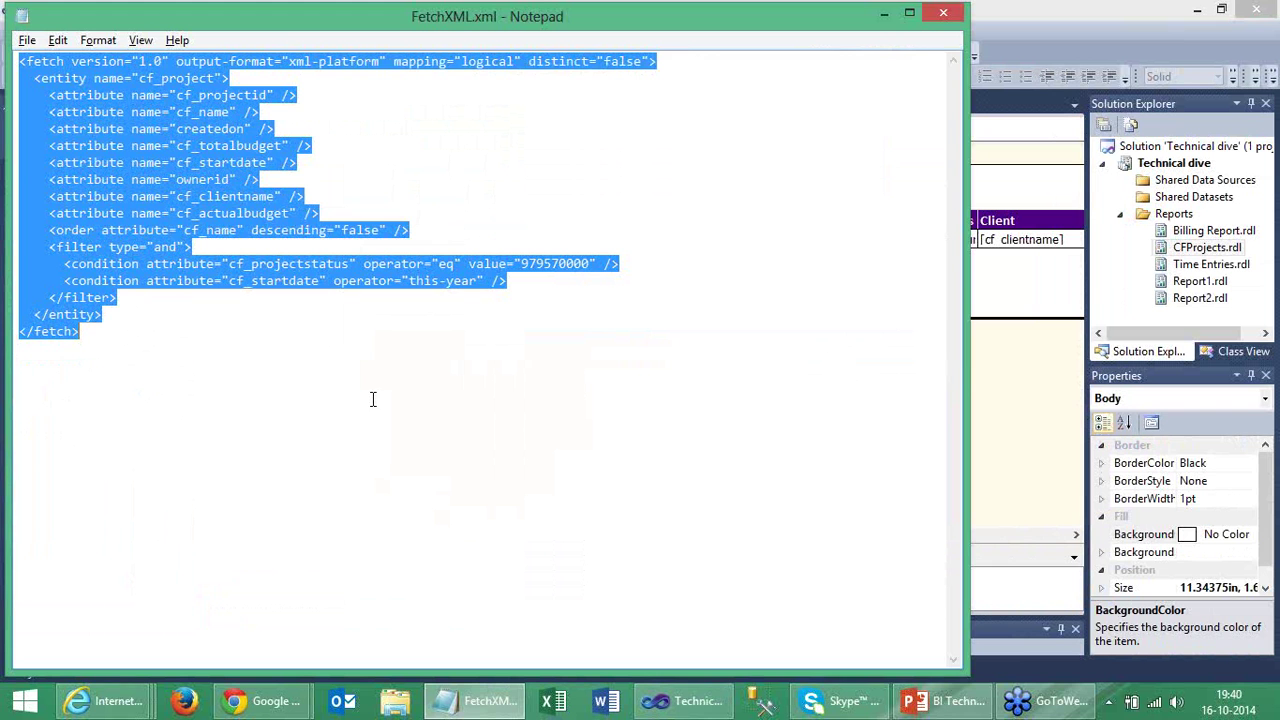
{"action": "key", "text": "alt+Tab"}
{"action": "type", "text": "<fetch version=\"1.0\" output-format=\"xml-platform\" mapping=\"logical\" distinct=\"false\">   <entity name=\"cf_project\">     <attribute name=\"cf_projectid\" />     <attribute name=\"cf_name\" />     <attribute name=\"createdon\" />     <attribute name=\"cf_totalbudget\" />     <attribute name=\"cf_startdate\" />     <attribute name=\"ownerid\" />     <attribute name=\"cf_clientname\" />     <attribute name=\"cf_actualbudget\" />     <order attribute=\"cf_name\" descending=\"false\" />     <filter type=\"and\">       <condition attribute=\"cf_projectstatus\" operator=\"eq\" value=\"979570000\" />       <condition attribute=\"cf_startdate\" operator=\"this-year\" />     </filter>   </entity> </fetch>"}
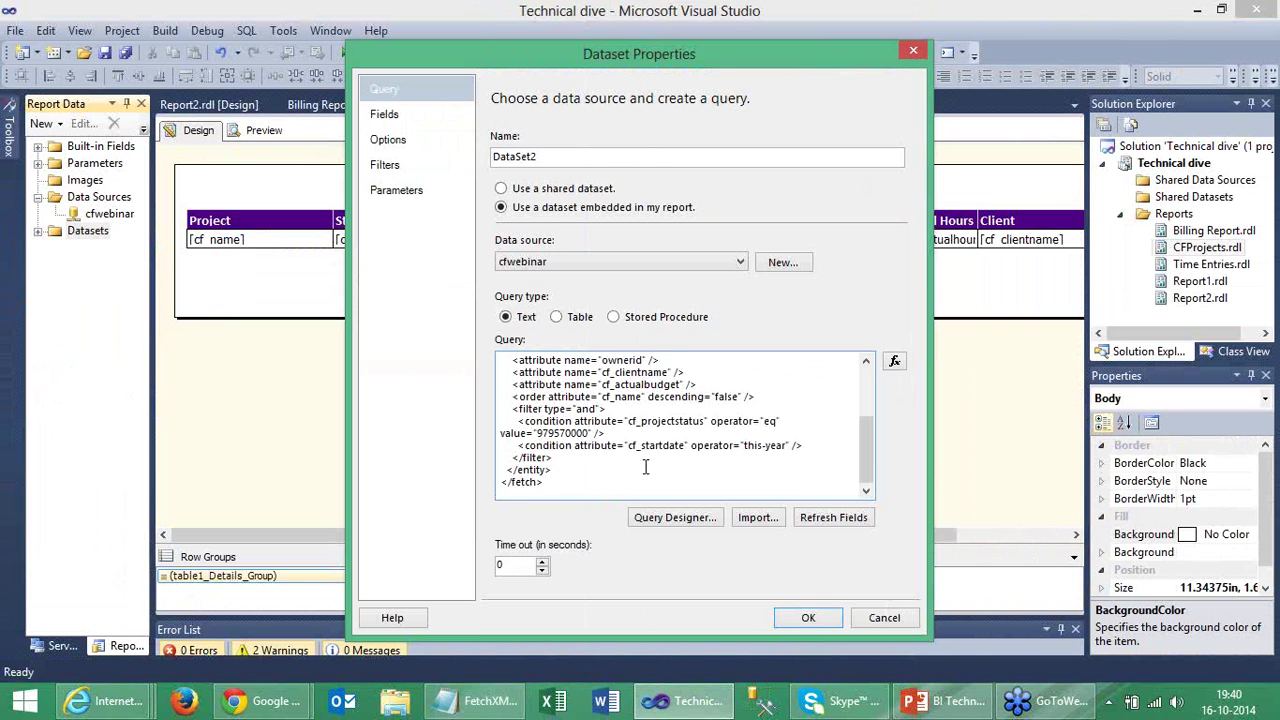
{"action": "scroll", "coordinate": [680, 430], "scroll_direction": "up", "scroll_amount": 2}
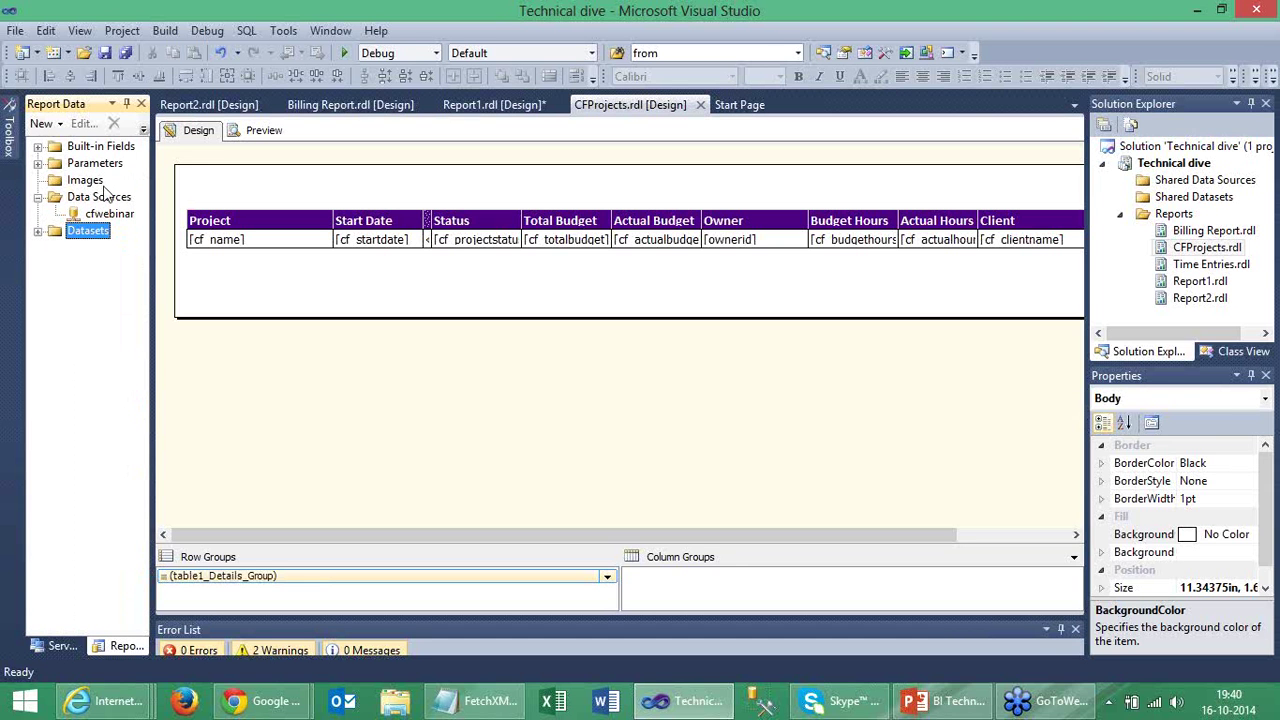
Examine the available report items and the header and field columns of the CFProjects report table.
{"action": "left_click", "coordinate": [10, 150]}
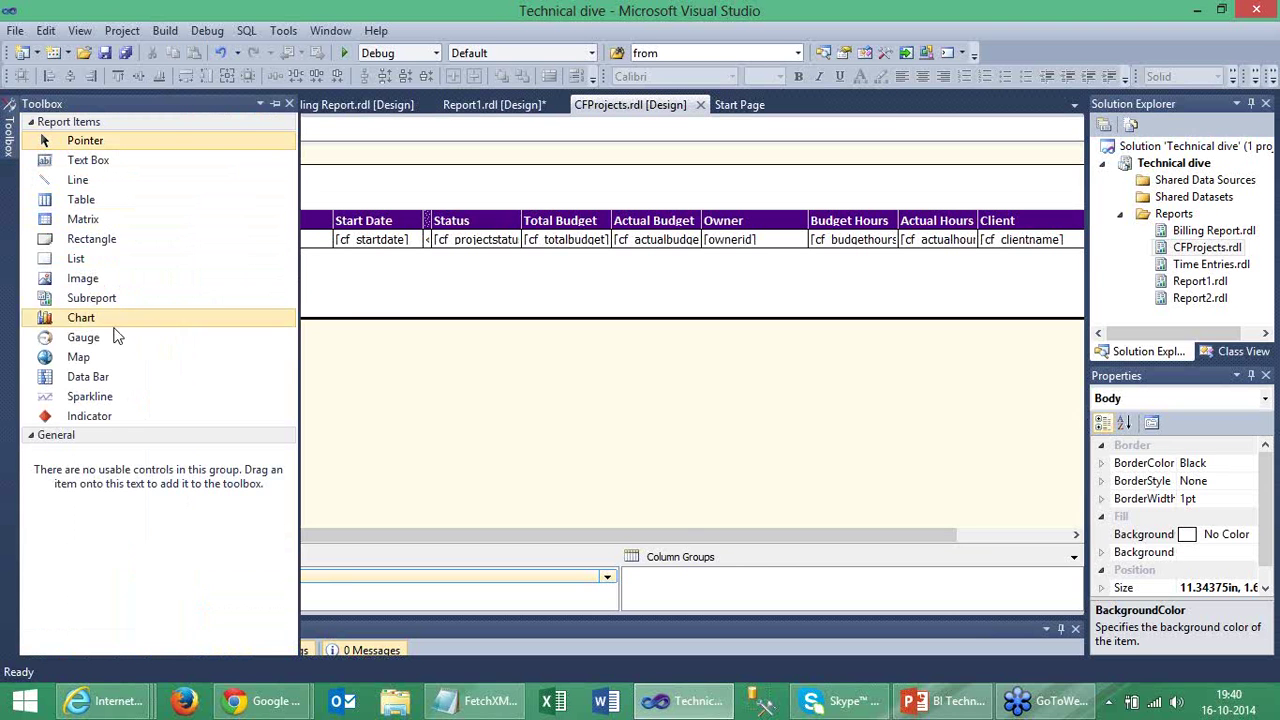
{"action": "left_click", "coordinate": [383, 284]}
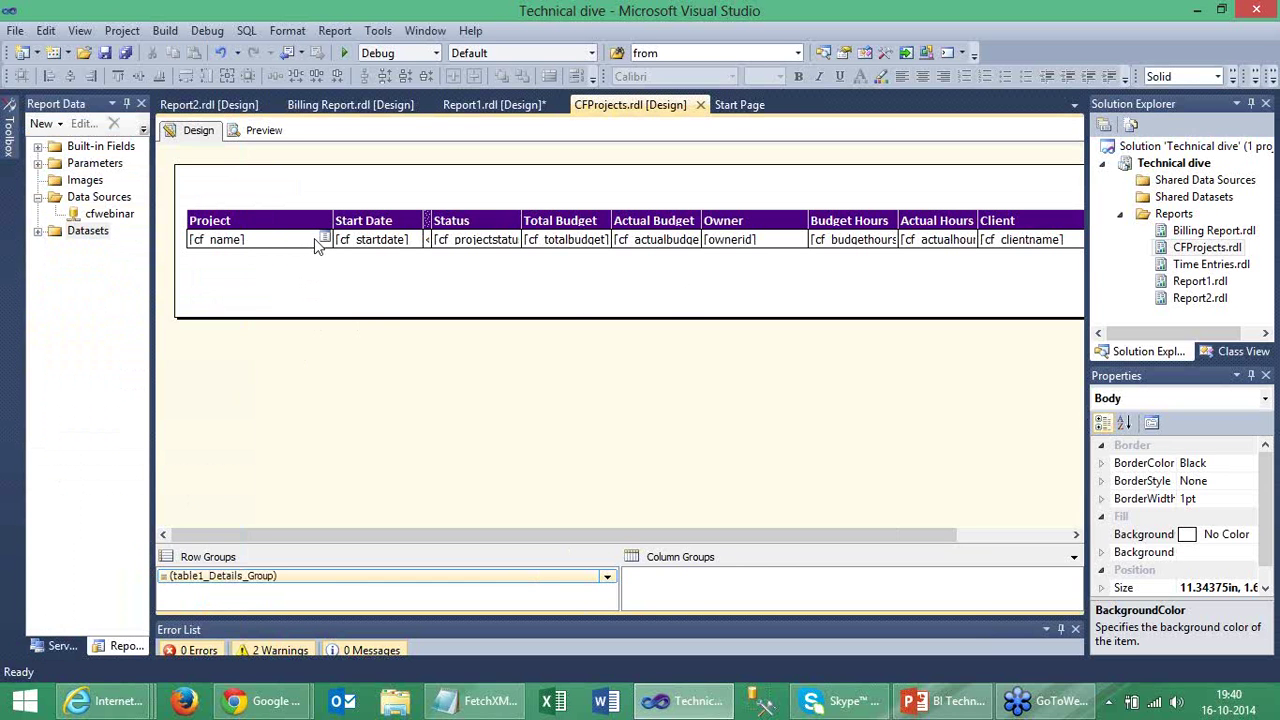
{"action": "mouse_move", "coordinate": [326, 243]}
{"action": "left_click", "coordinate": [325, 238]}
{"action": "left_click", "coordinate": [420, 237]}
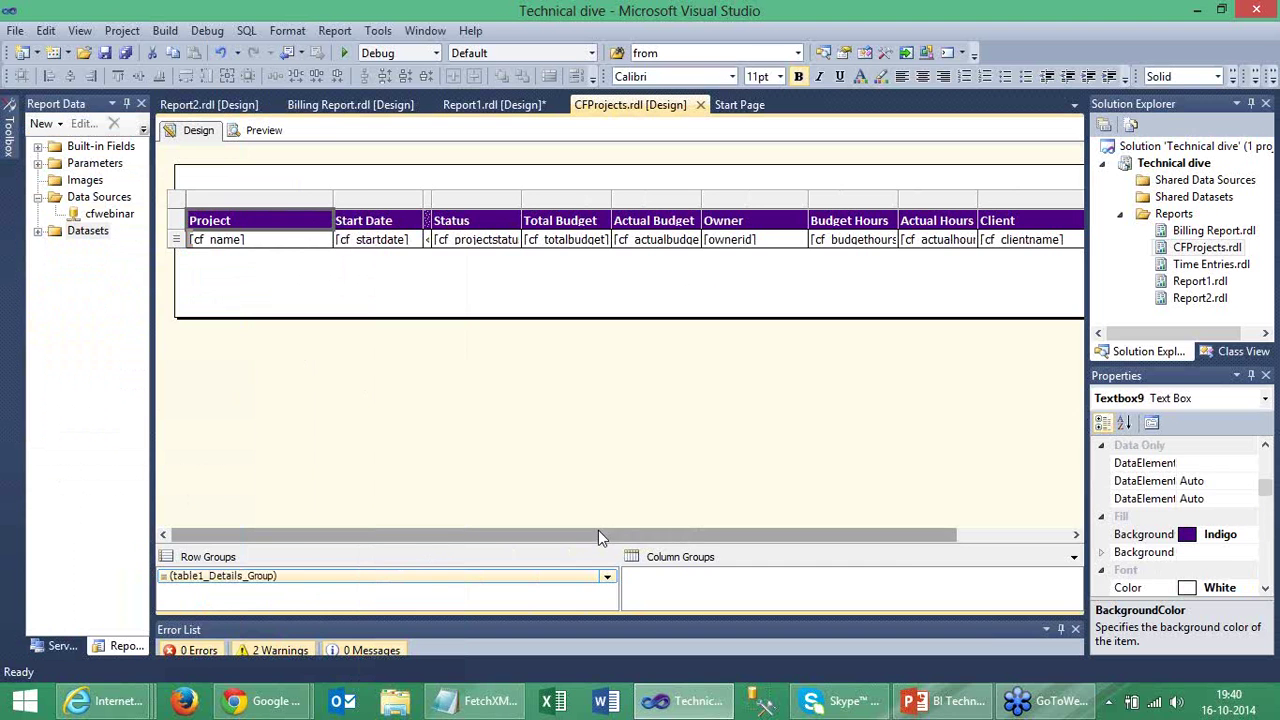
{"action": "left_click_drag", "start_coordinate": [598, 537], "coordinate": [711, 537]}
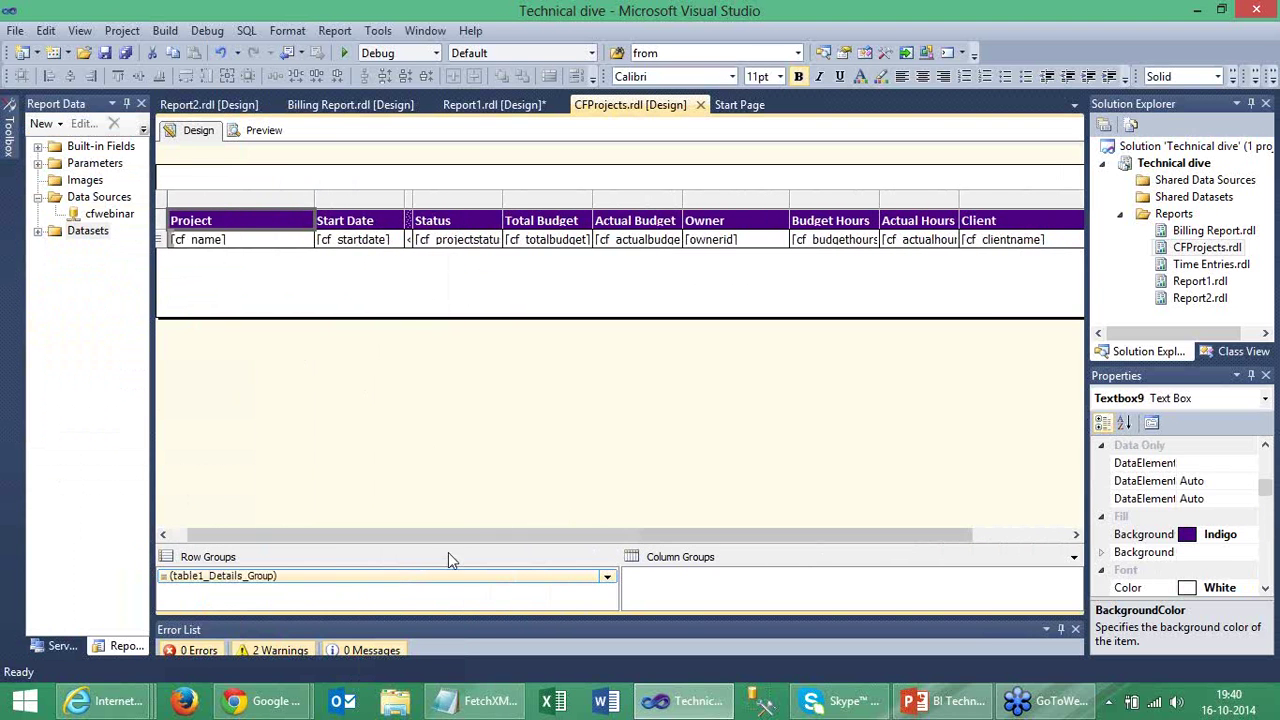
{"action": "left_click_drag", "start_coordinate": [440, 537], "coordinate": [300, 482]}
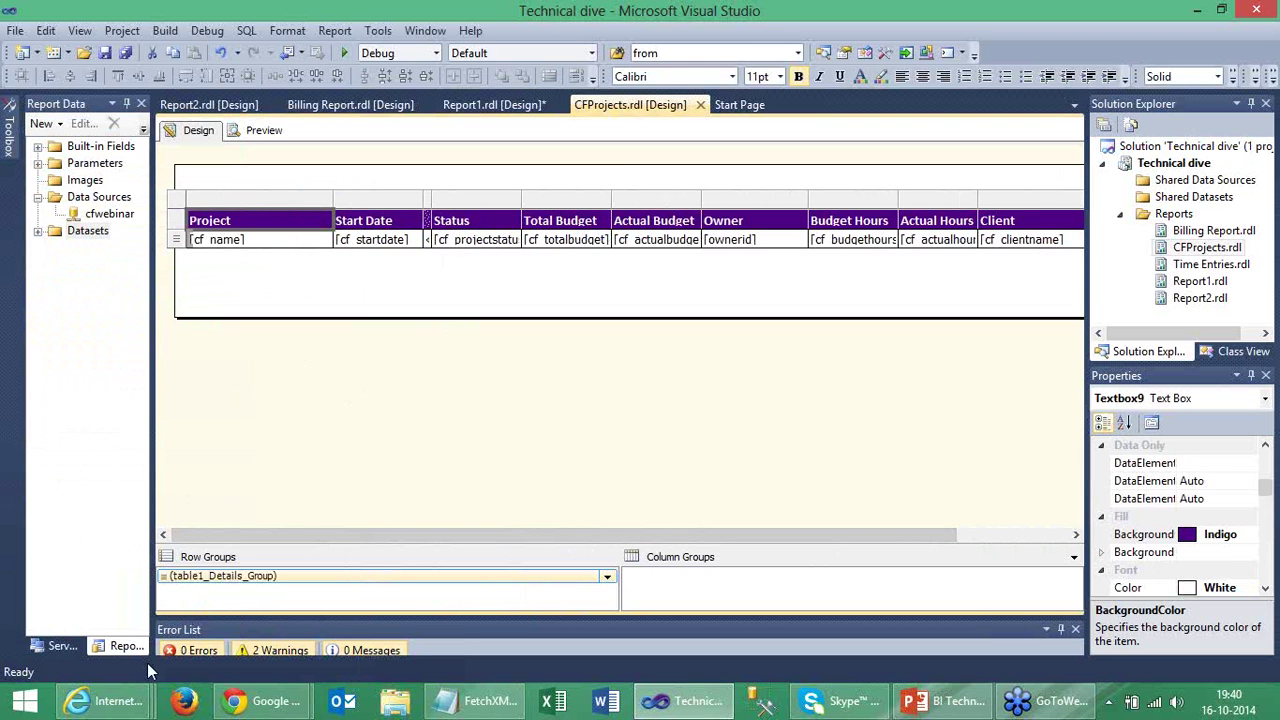
Switch to Dynamics CRM in Internet Explorer and create a new report with Existing File as its report type.
{"action": "mouse_move", "coordinate": [137, 713]}
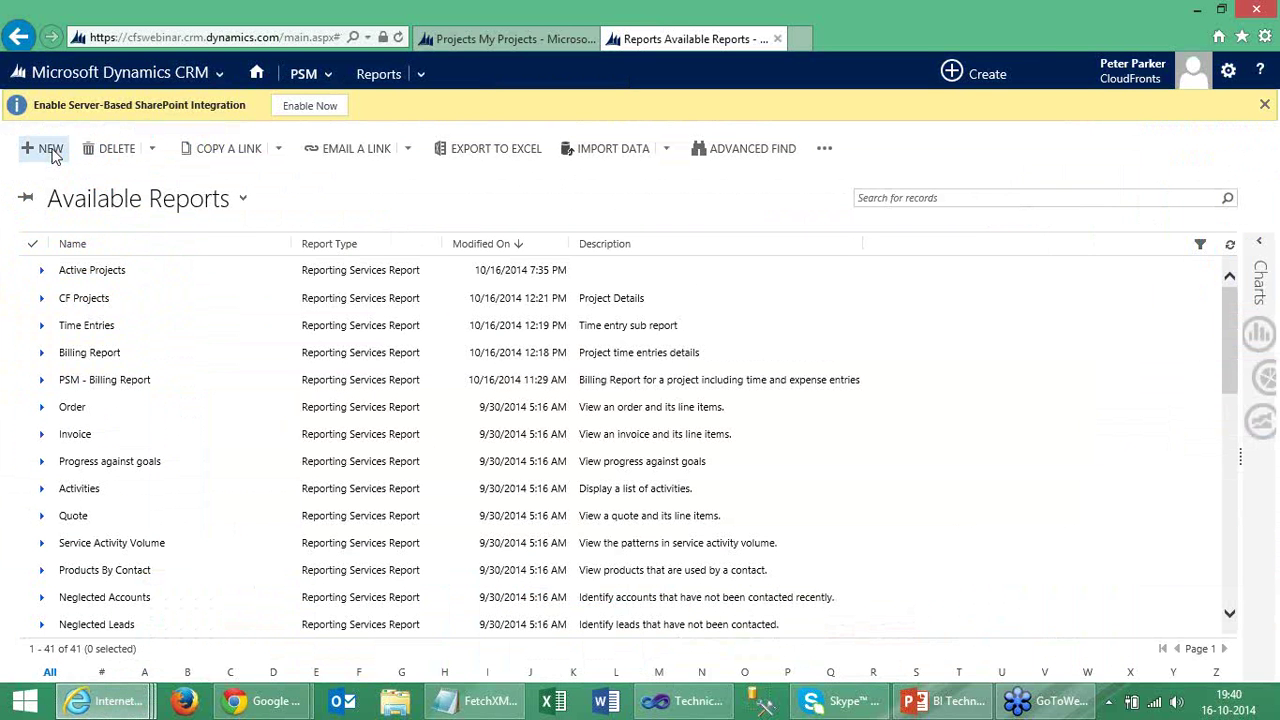
{"action": "left_click", "coordinate": [48, 150]}
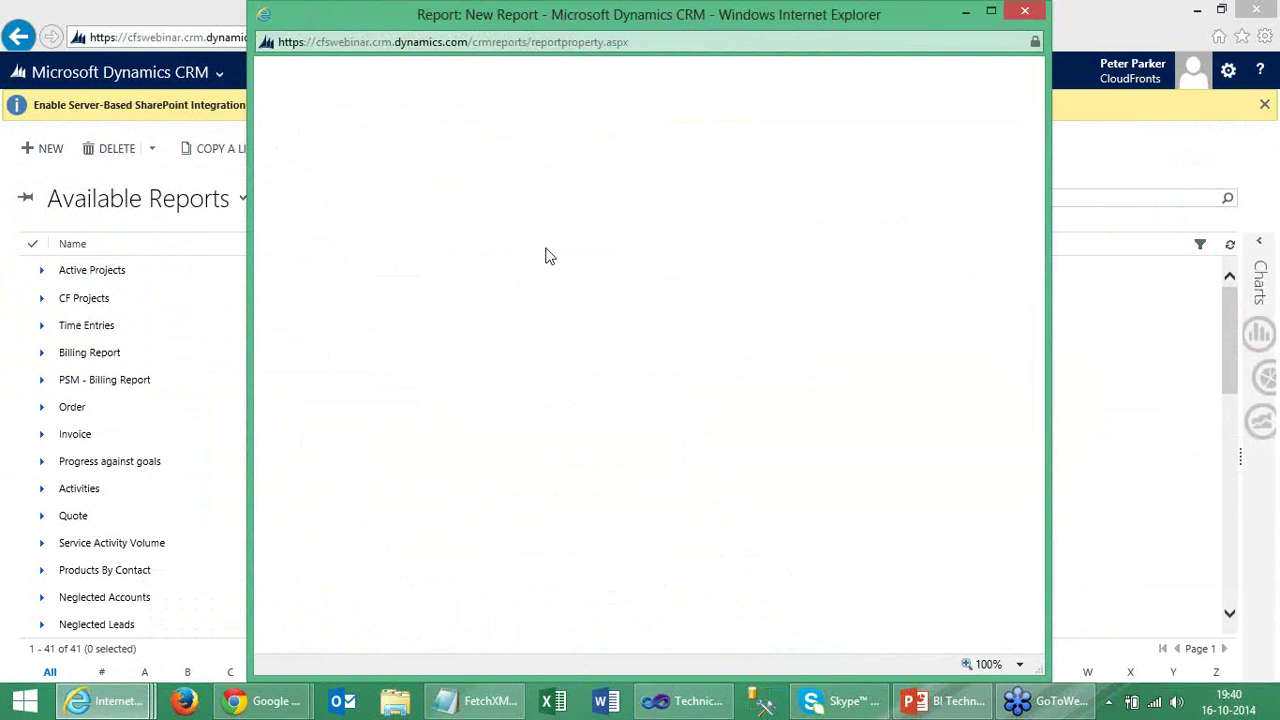
{"action": "left_click", "coordinate": [466, 232]}
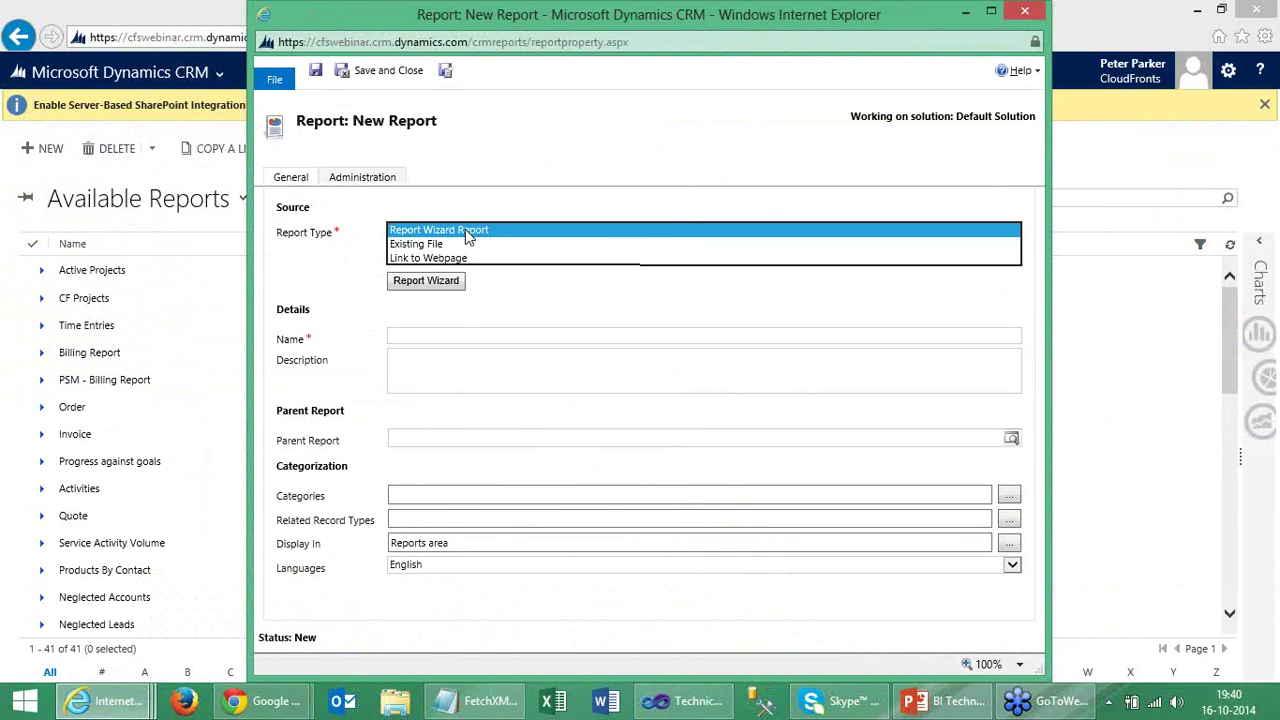
{"action": "left_click", "coordinate": [480, 238]}
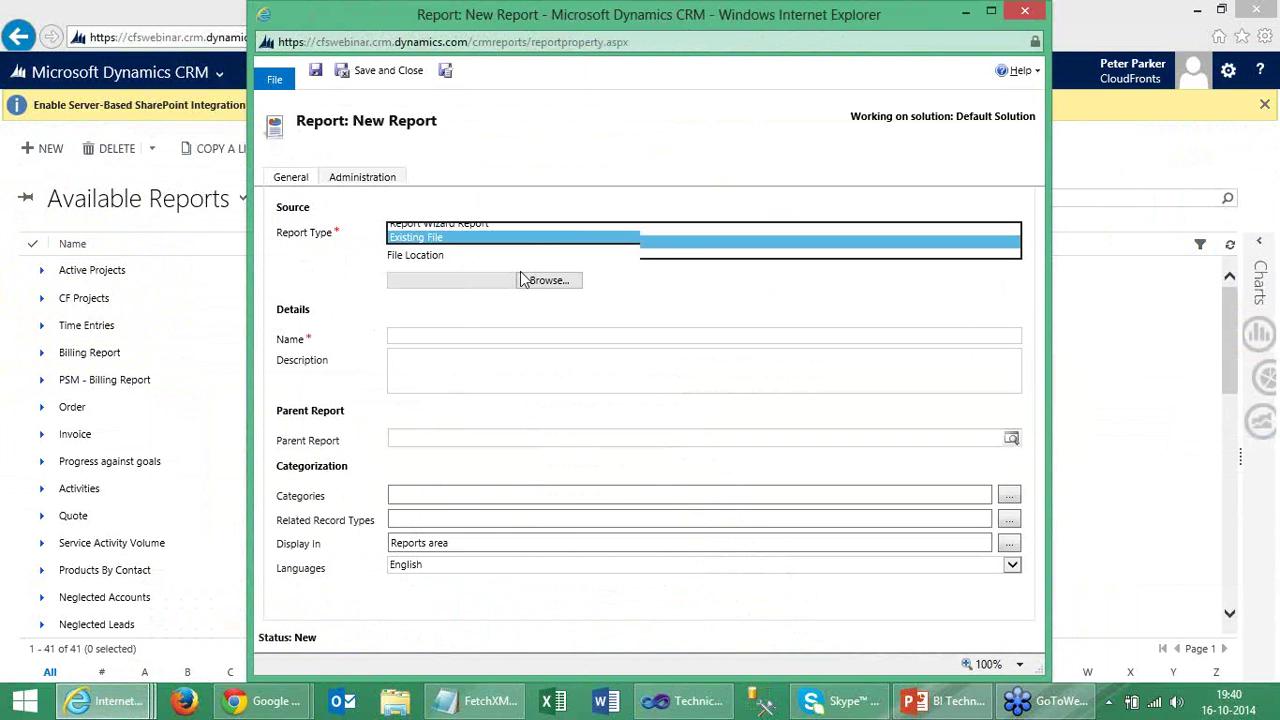
Choose CFProjects.rdl from the Technical dive project folder as the report file and save the new report.
{"action": "left_click", "coordinate": [573, 283]}
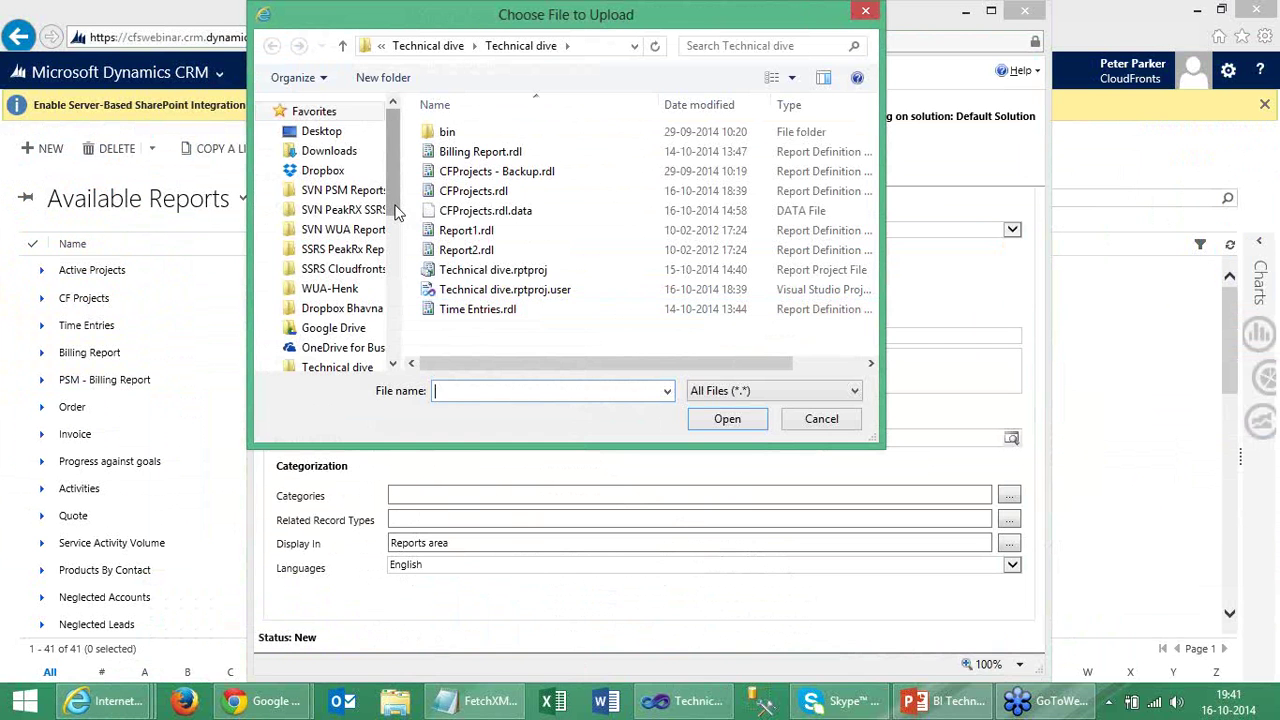
{"action": "scroll", "coordinate": [397, 212], "scroll_direction": "down", "scroll_amount": 2}
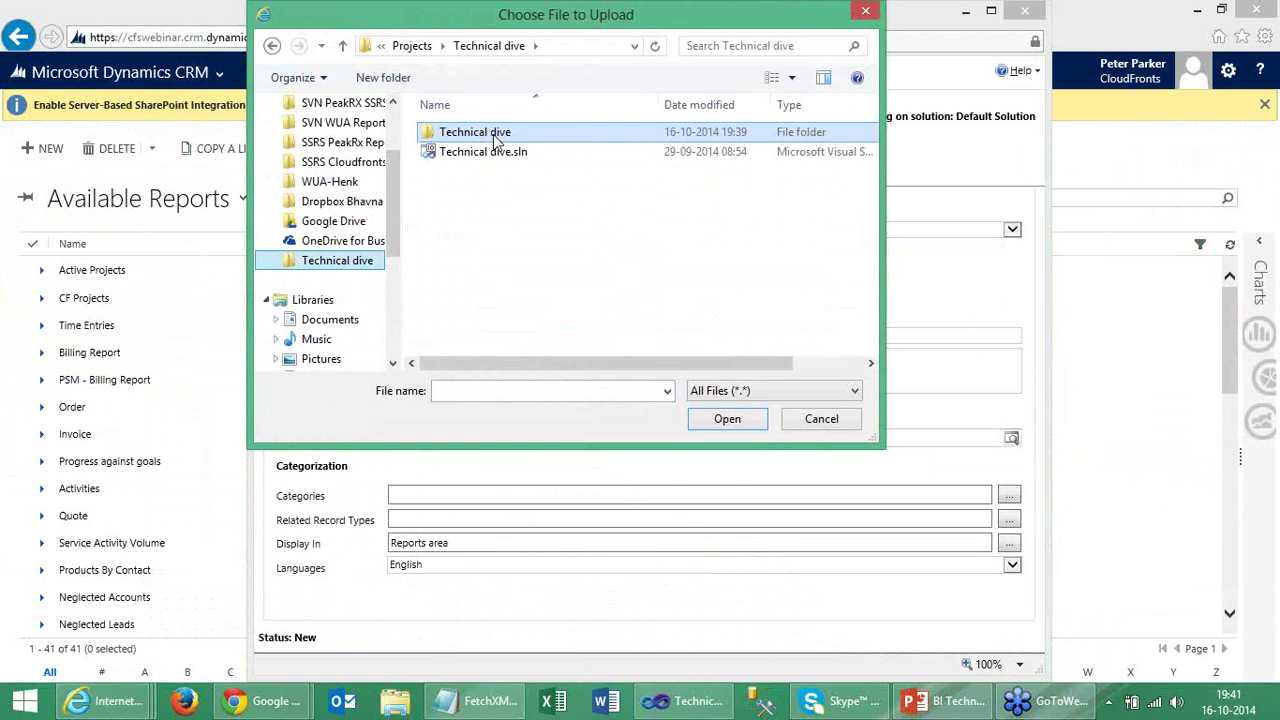
{"action": "double_click", "coordinate": [493, 134]}
{"action": "left_click", "coordinate": [480, 190]}
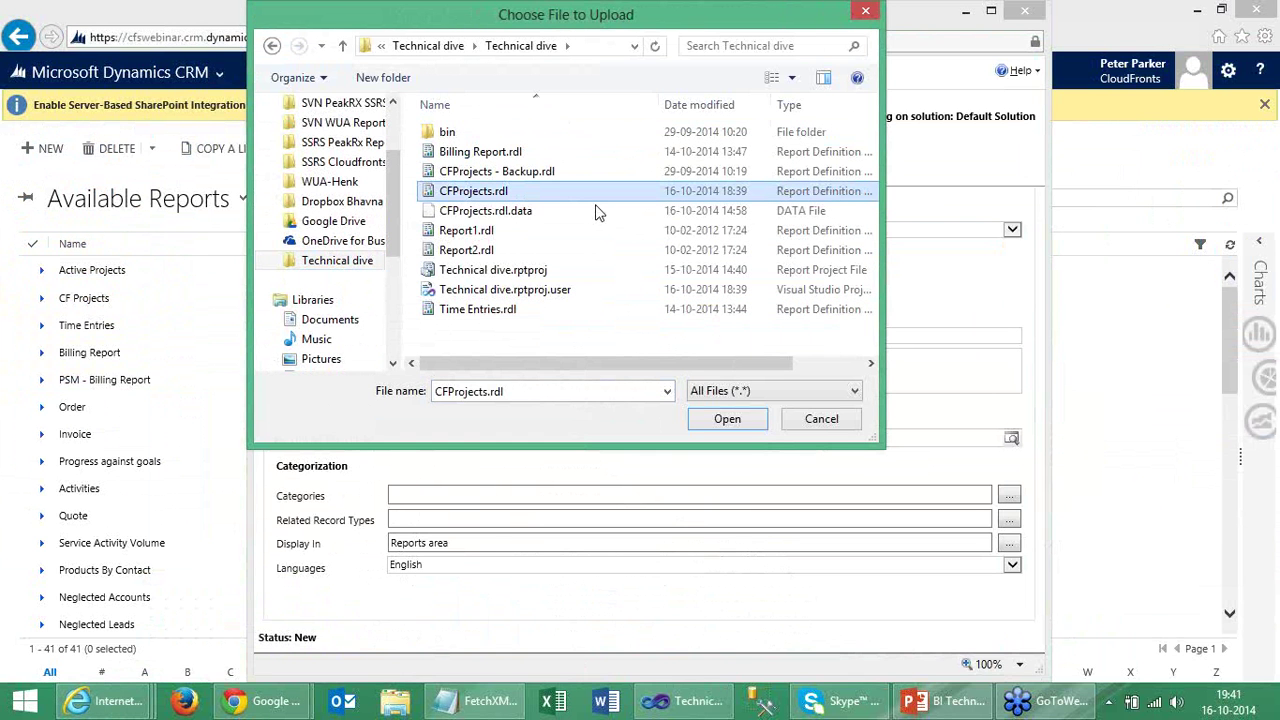
{"action": "key", "text": "Return"}
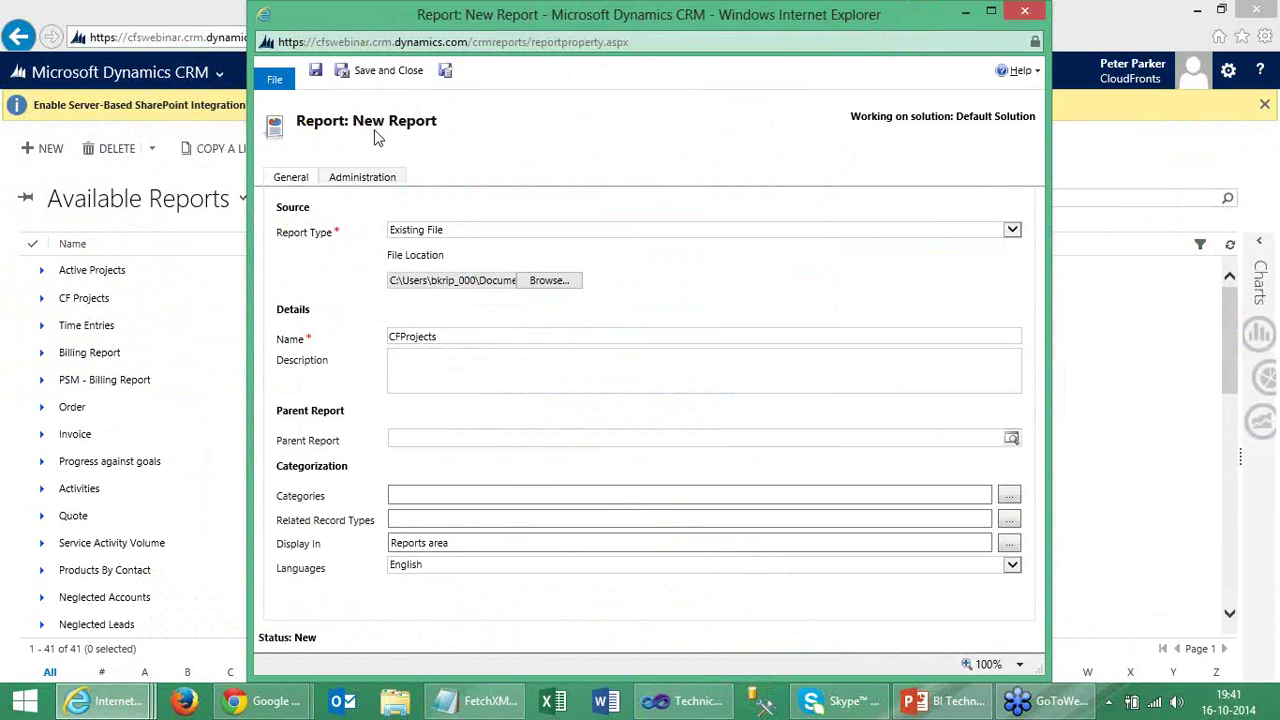
{"action": "key", "text": "ctrl+s"}
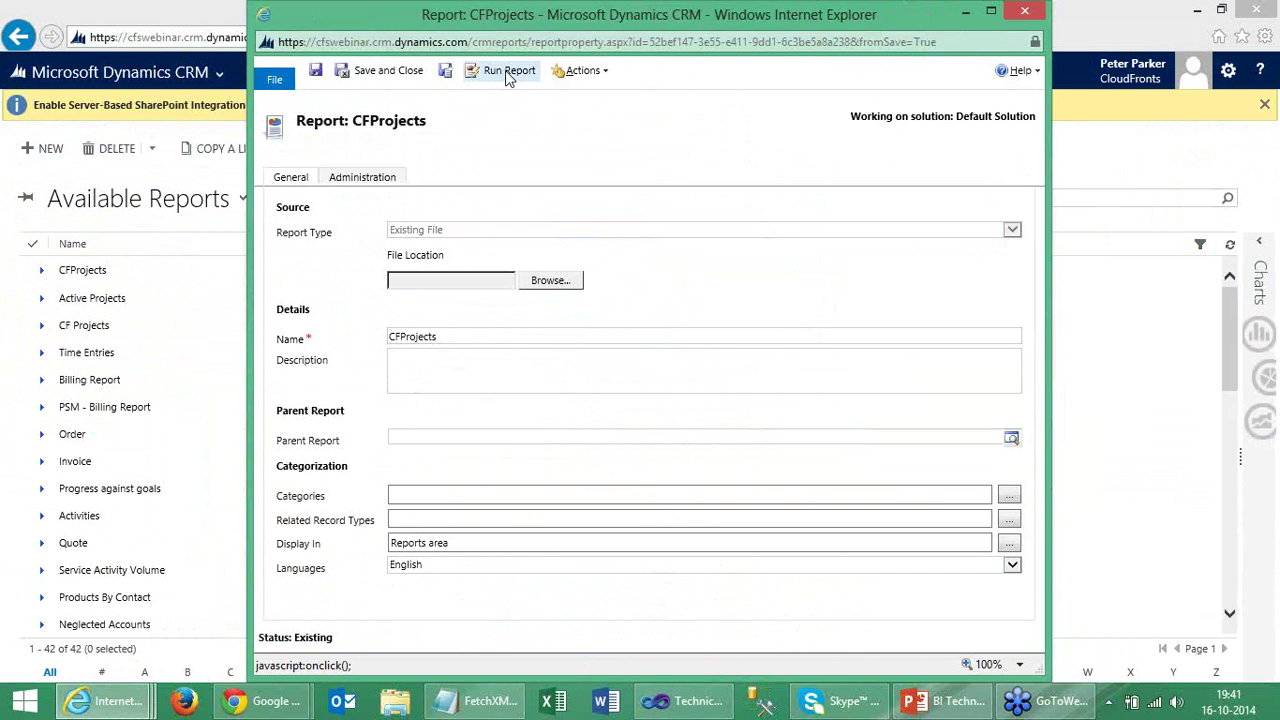
Run the uploaded CFProjects report and maximize its viewer window.
{"action": "left_click", "coordinate": [510, 72]}
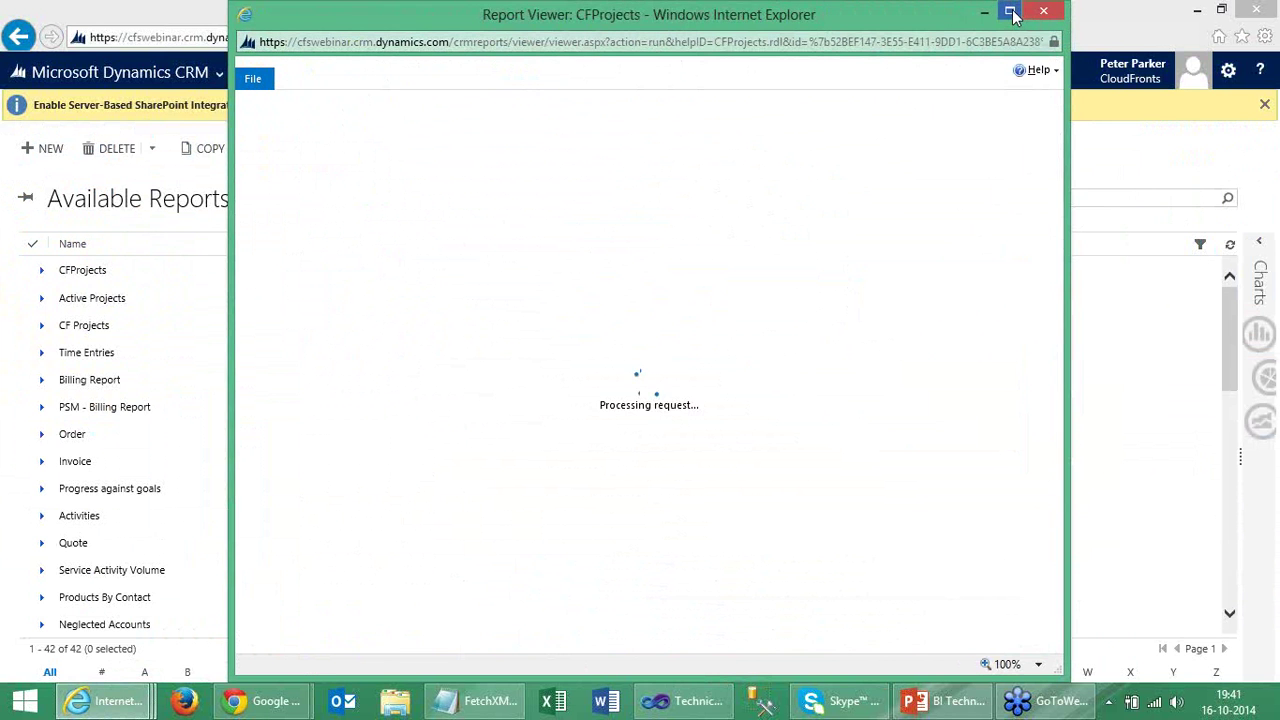
{"action": "left_click", "coordinate": [1010, 12]}
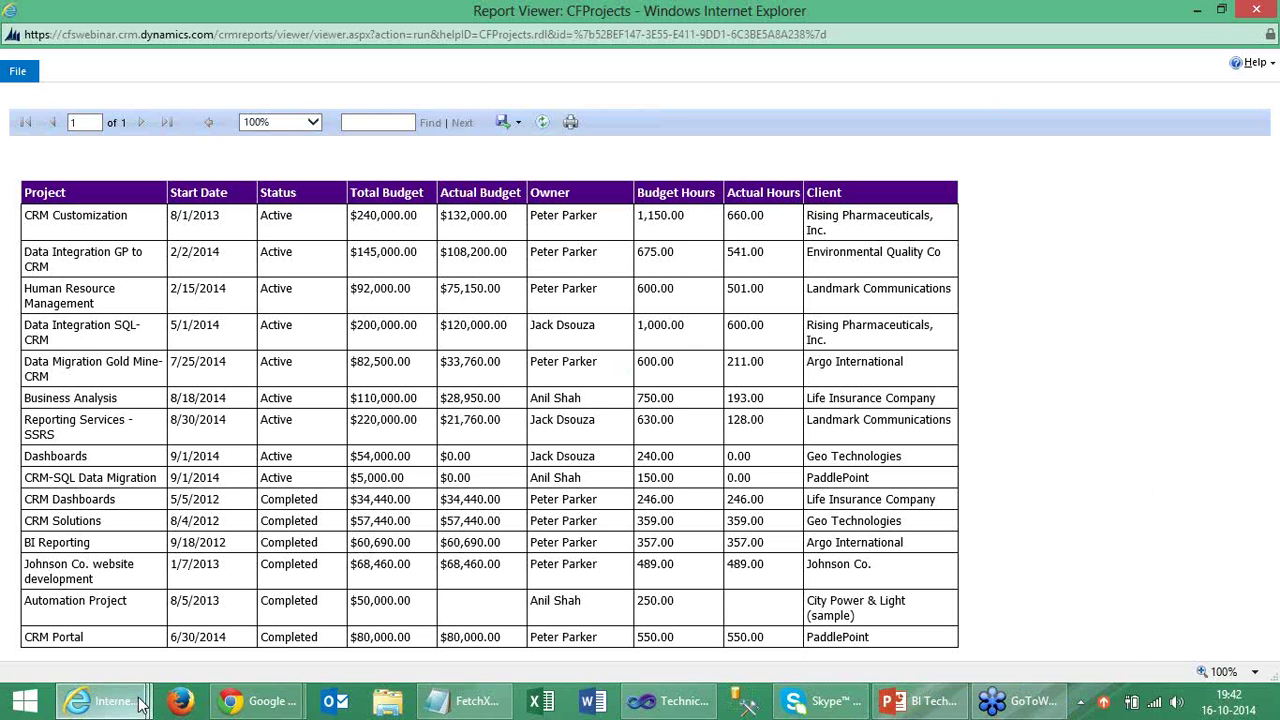
Return to the My Projects list in Dynamics CRM and select the CRM Customization project record.
{"action": "mouse_move", "coordinate": [140, 705]}
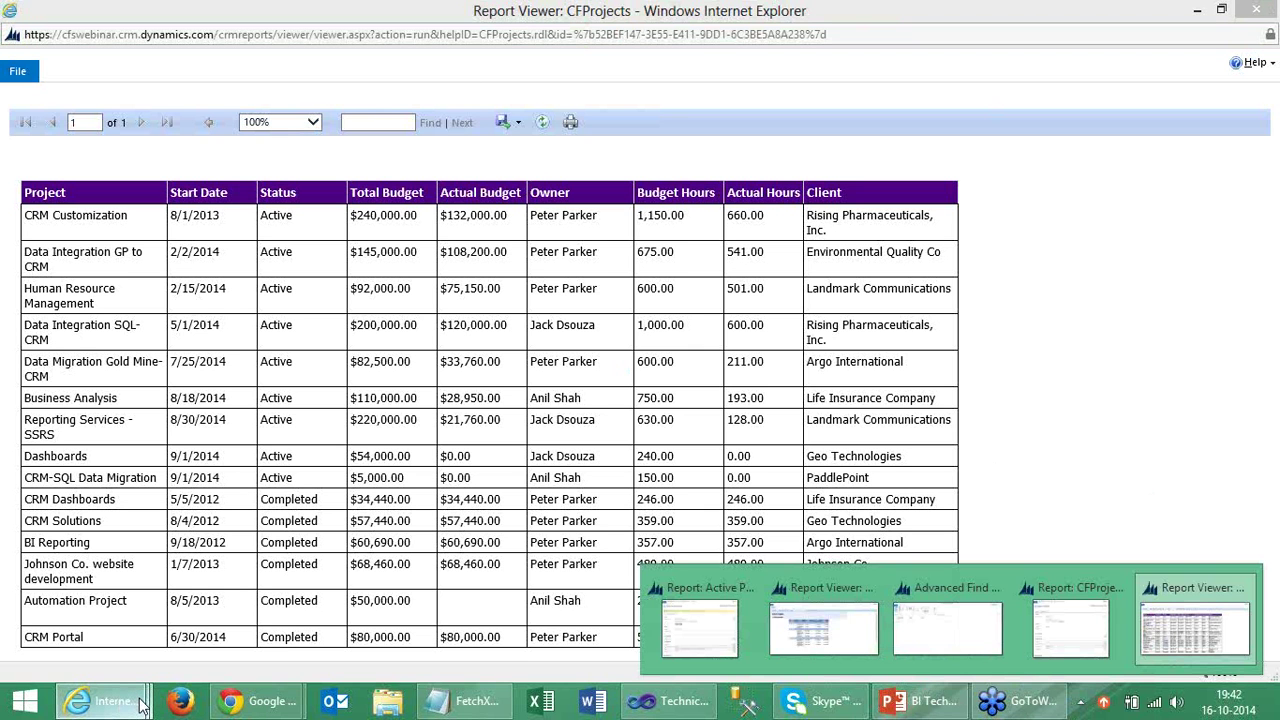
{"action": "left_click", "coordinate": [100, 640]}
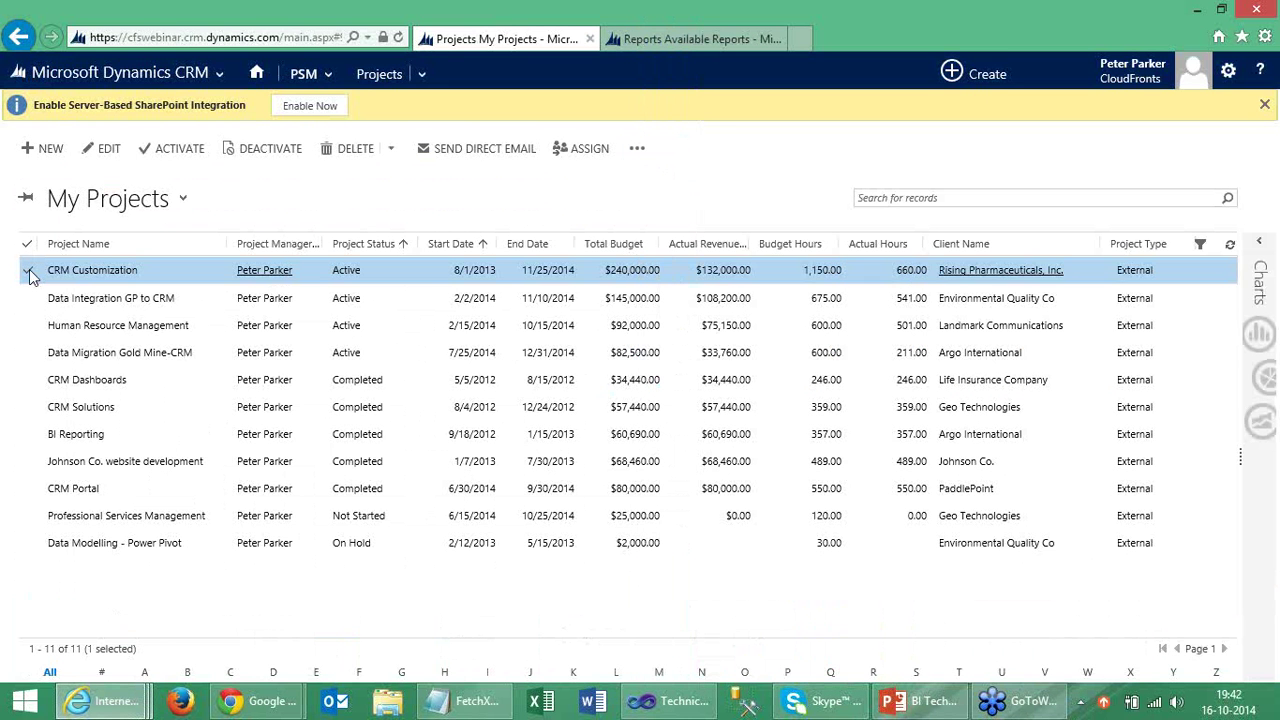
{"action": "left_click", "coordinate": [29, 272]}
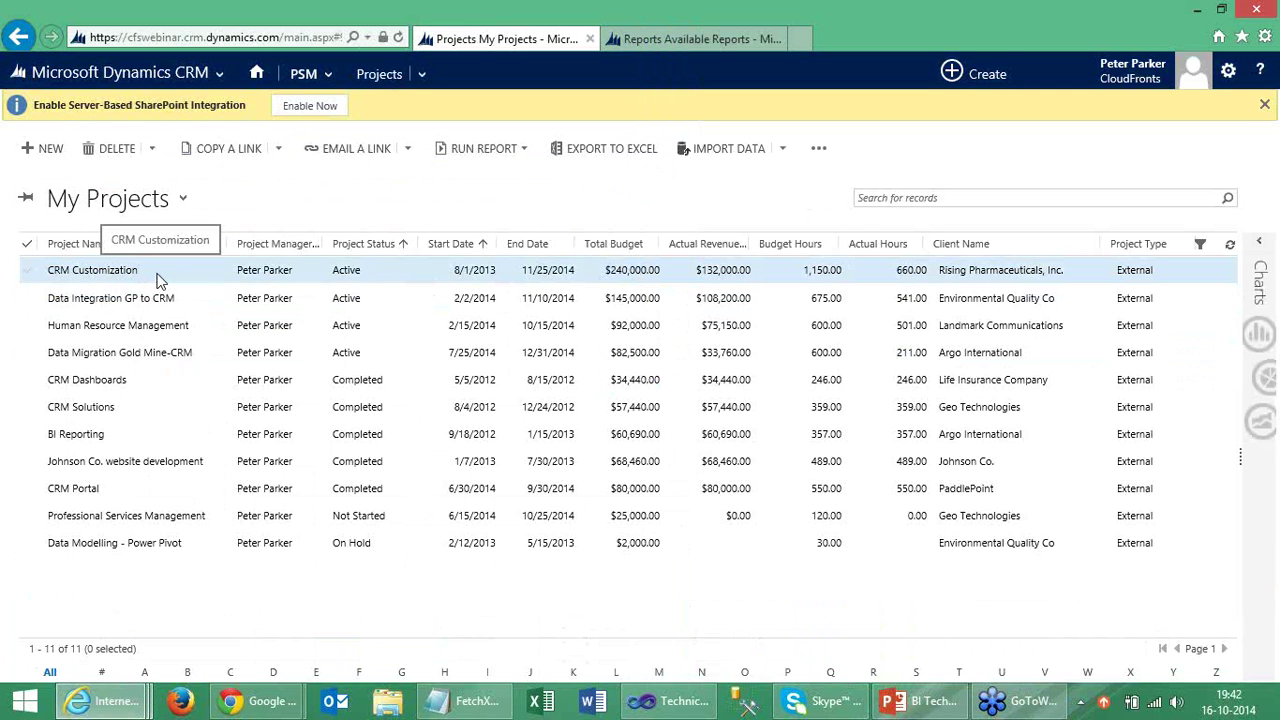
{"action": "left_click", "coordinate": [28, 271]}
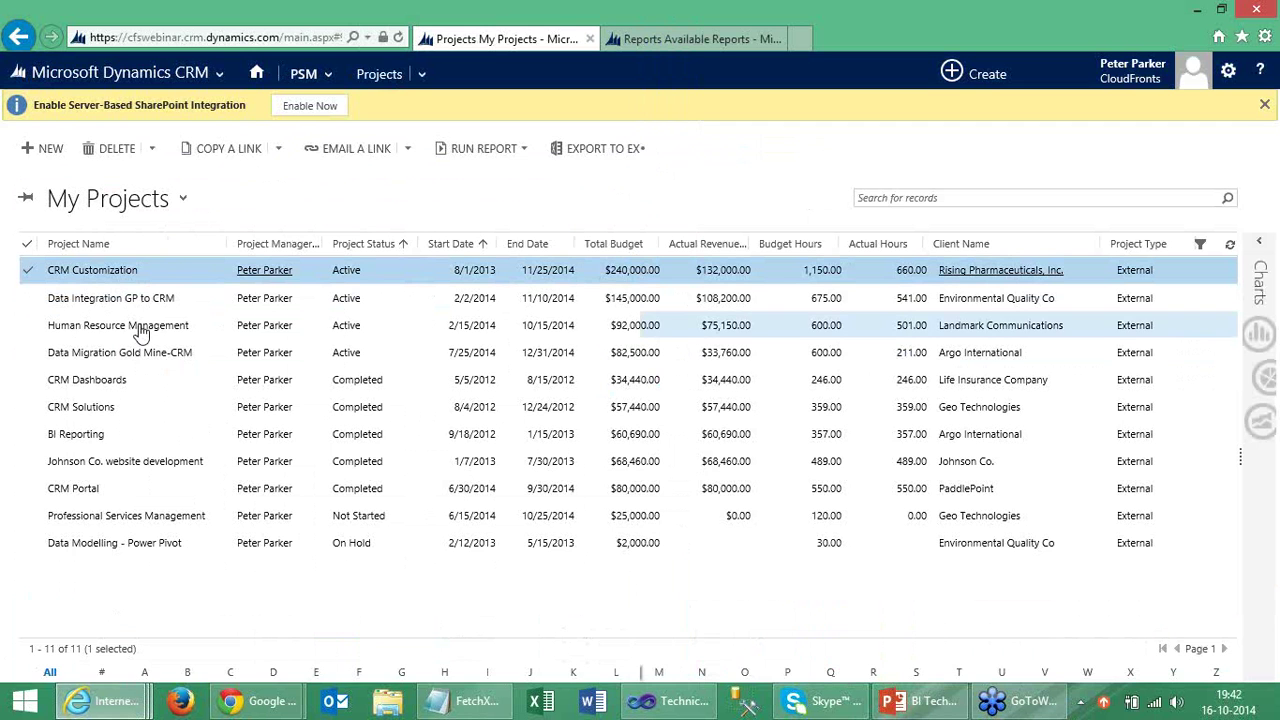
Run the Billing Report using only the selected records and maximize the report viewer.
{"action": "left_click", "coordinate": [636, 150]}
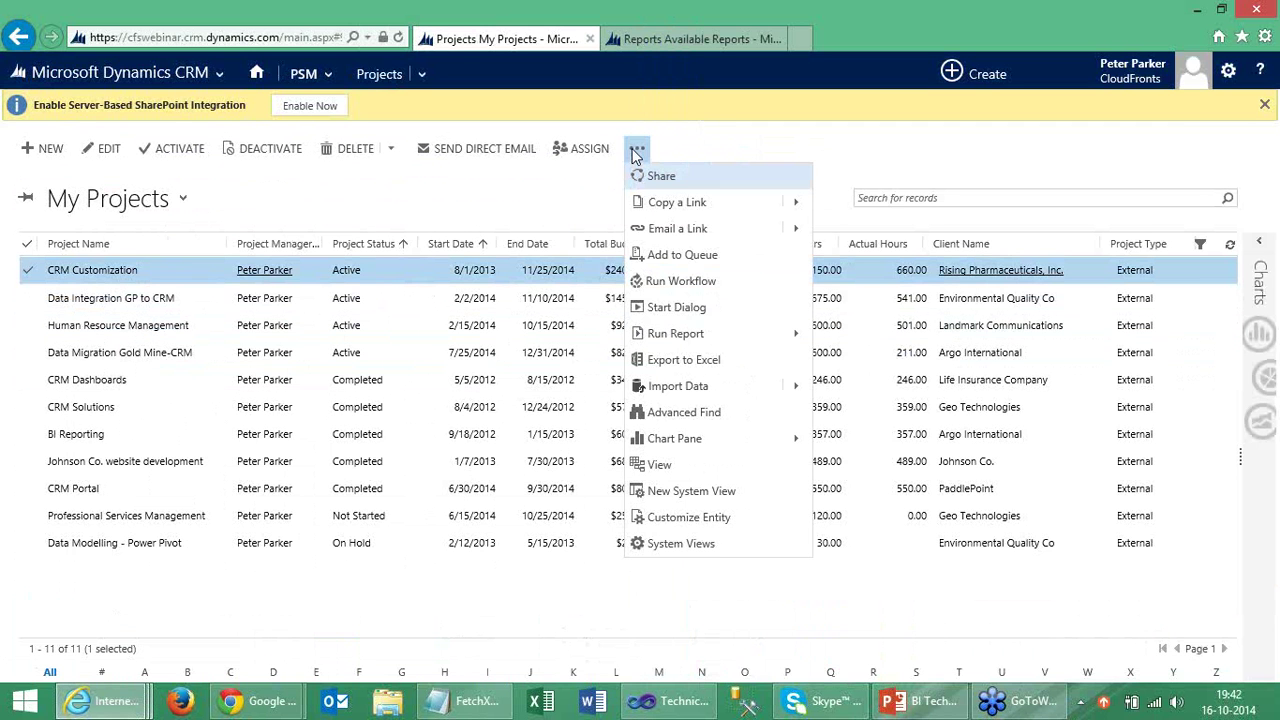
{"action": "left_click", "coordinate": [719, 335]}
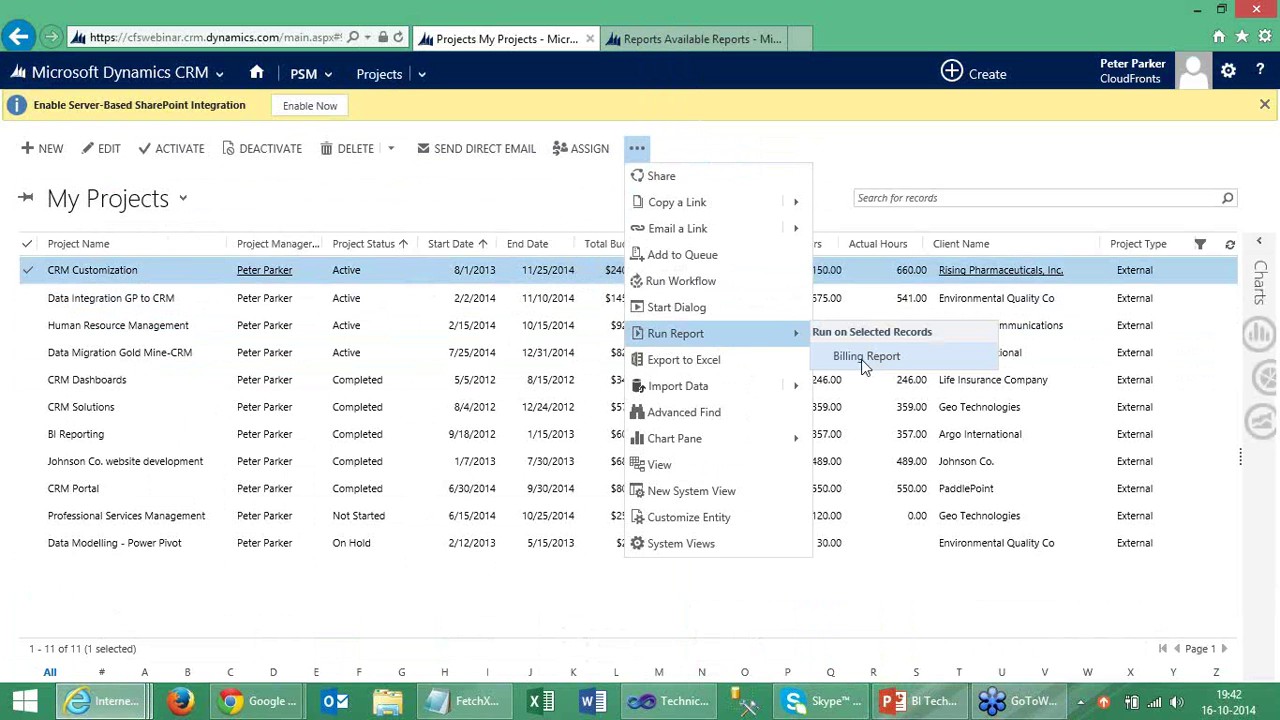
{"action": "left_click", "coordinate": [865, 358]}
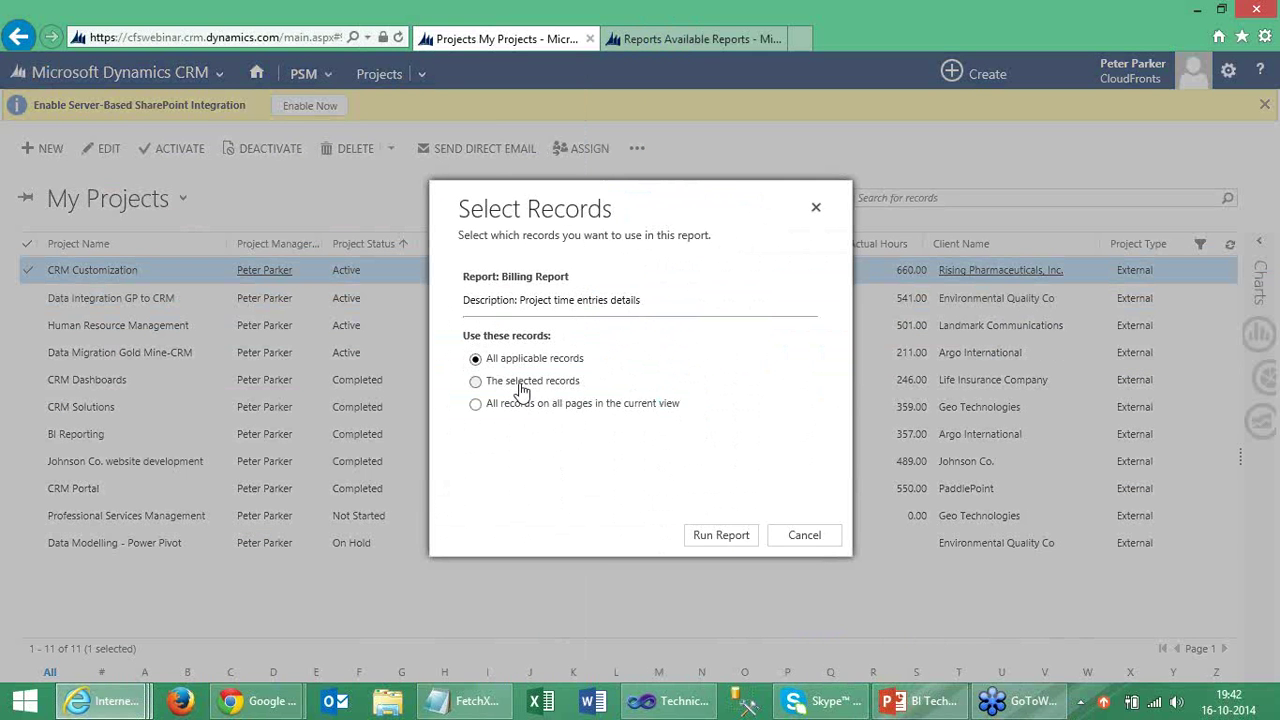
{"action": "left_click", "coordinate": [520, 386]}
{"action": "left_click", "coordinate": [718, 536]}
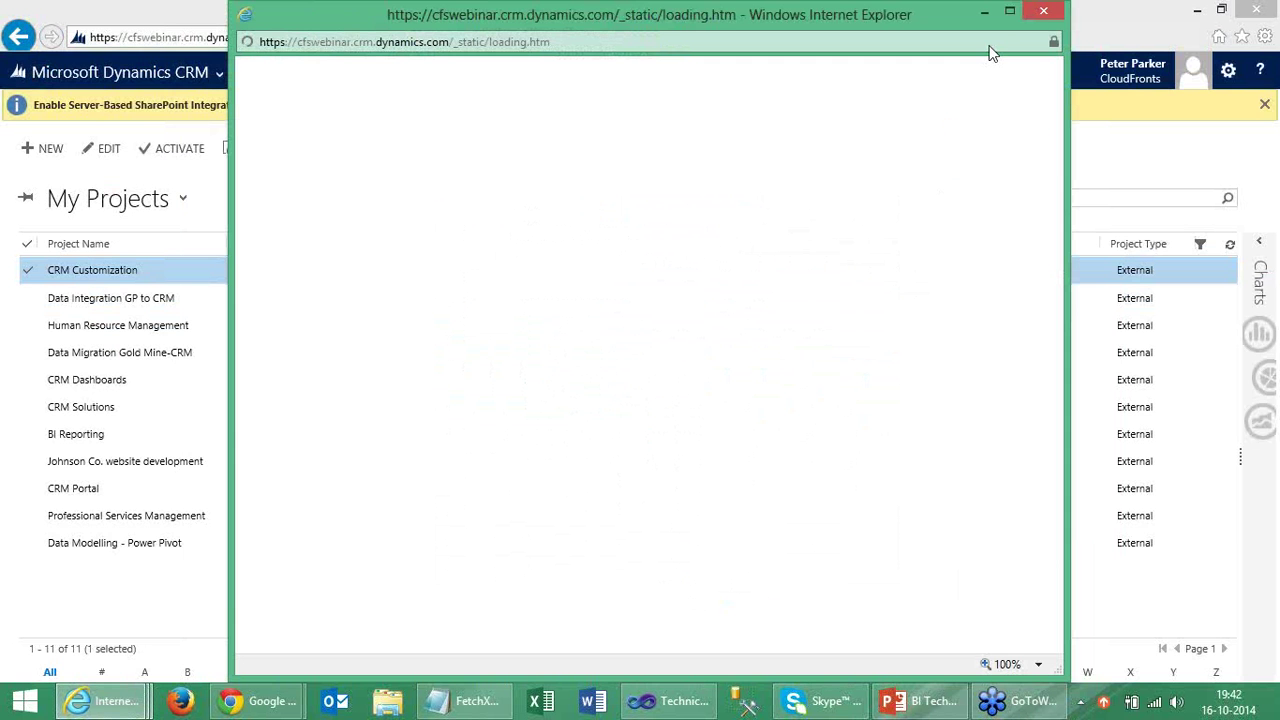
{"action": "left_click", "coordinate": [1010, 11]}
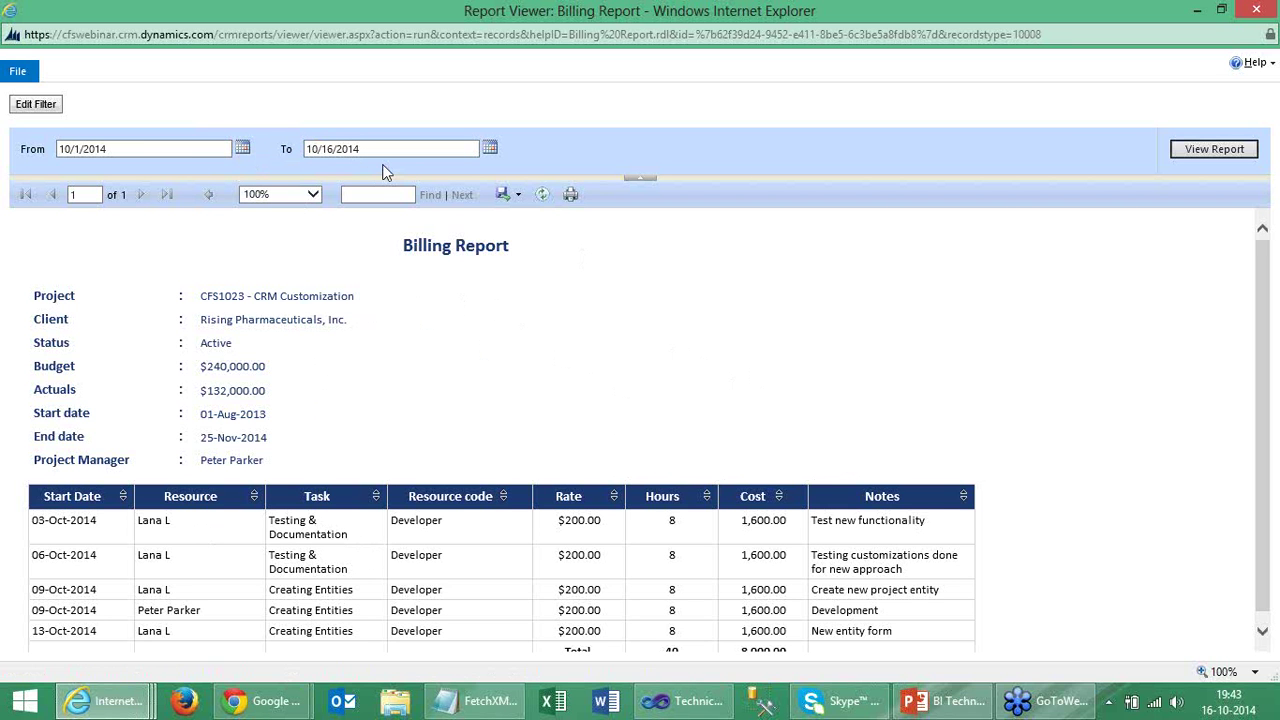
Set the Billing Report's From date to 9/1/2014, rerun it and review the time entries.
{"action": "left_click", "coordinate": [243, 149]}
{"action": "left_click", "coordinate": [66, 166]}
{"action": "left_click", "coordinate": [95, 207]}
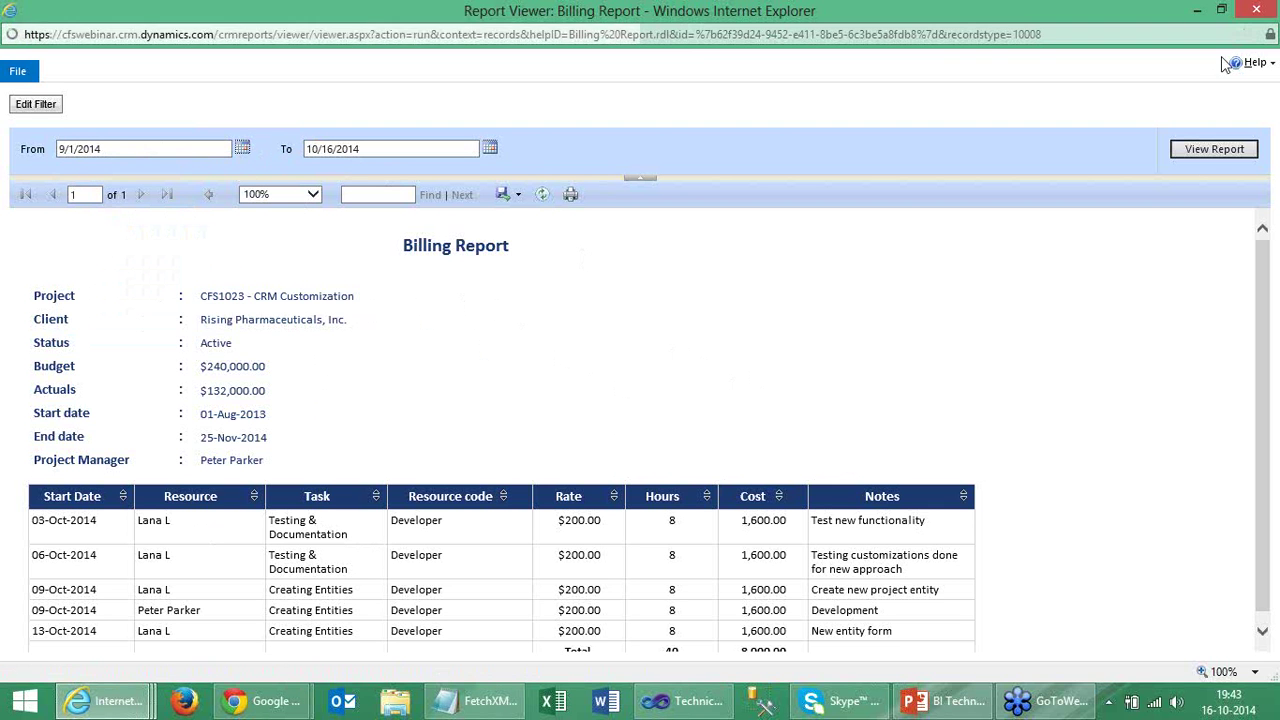
{"action": "left_click", "coordinate": [1210, 152]}
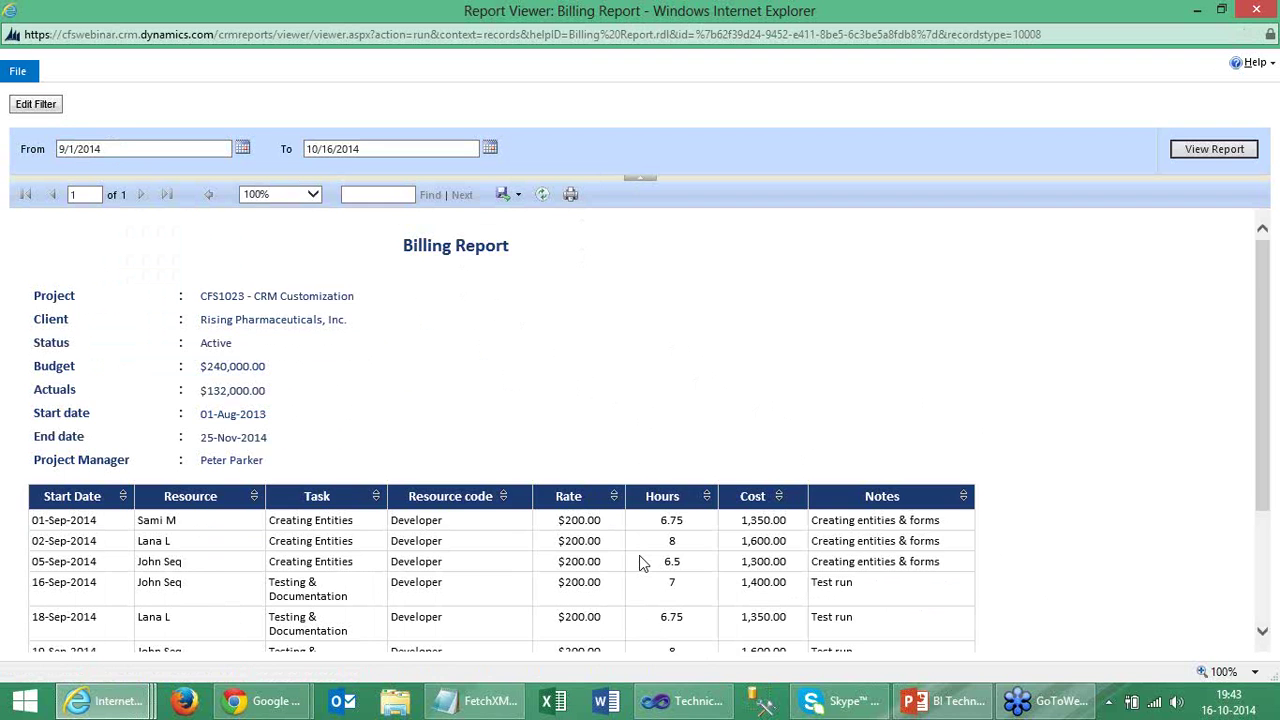
{"action": "scroll", "coordinate": [641, 562], "scroll_direction": "down", "scroll_amount": 2}
{"action": "scroll", "coordinate": [660, 573], "scroll_direction": "down", "scroll_amount": 2}
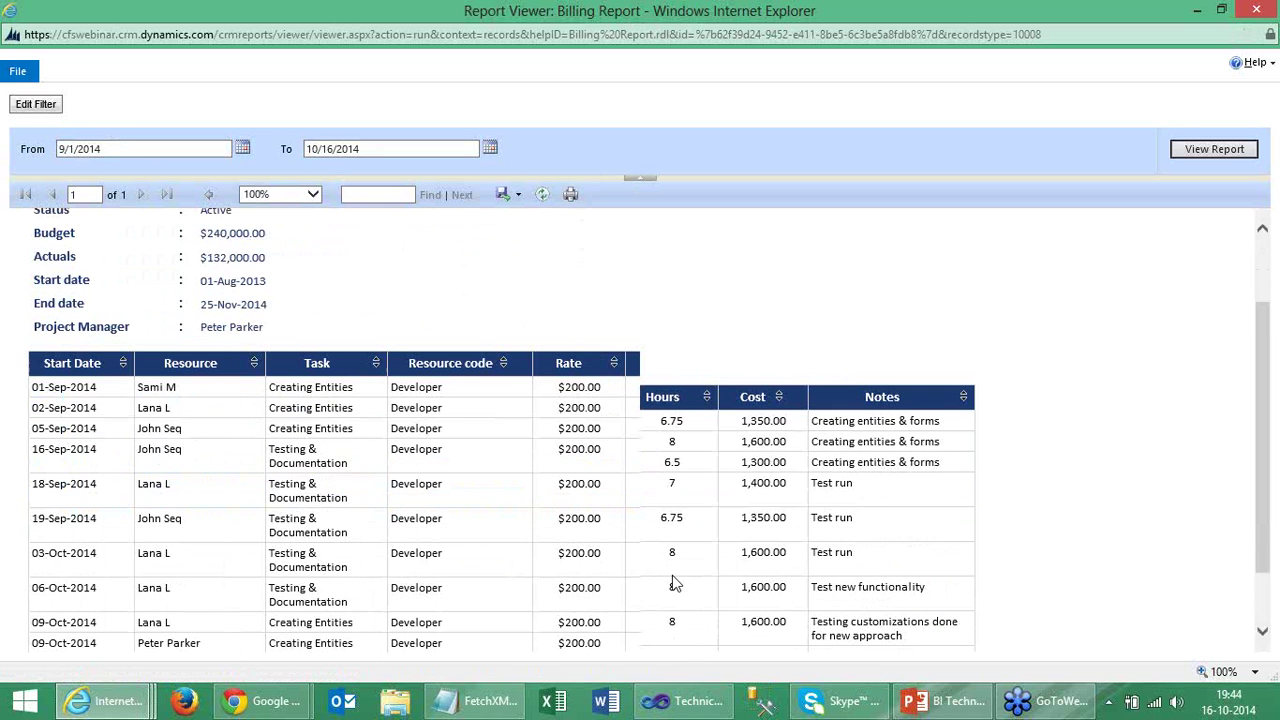
{"action": "scroll", "coordinate": [675, 584], "scroll_direction": "up", "scroll_amount": 3}
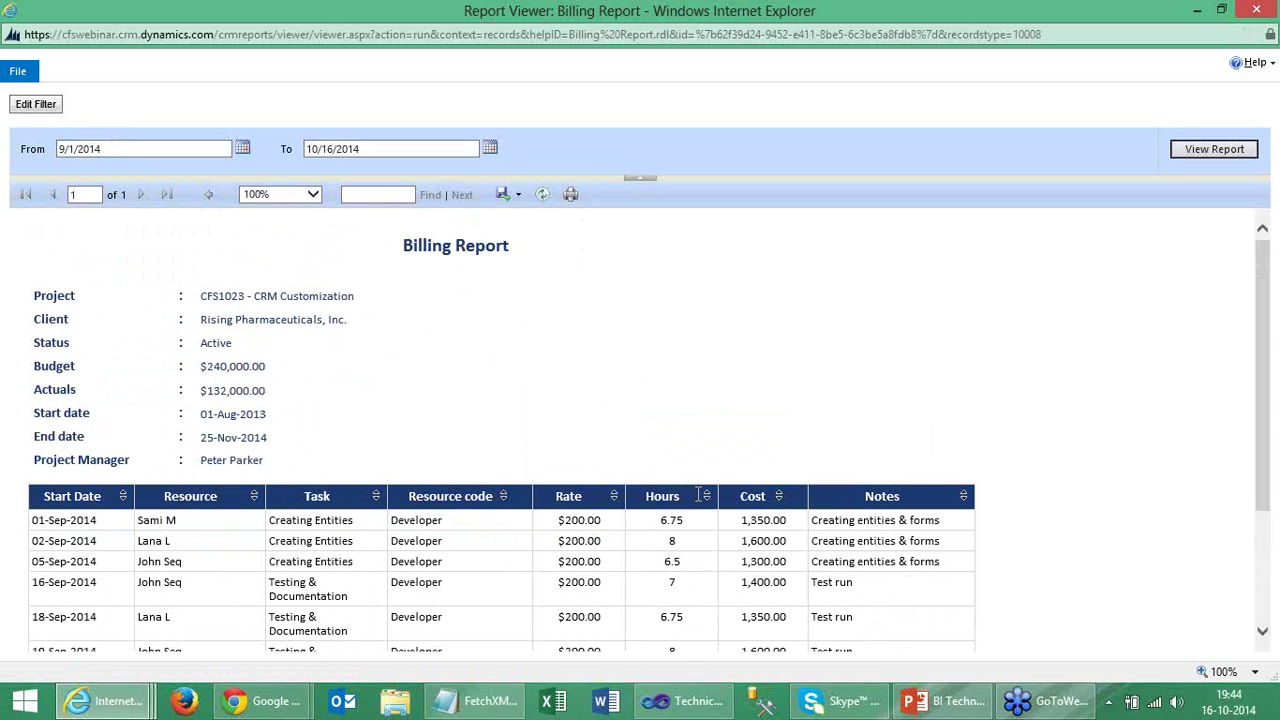
Sort the Billing Report's time entries by Resource and review the reordered rows and totals.
{"action": "left_click", "coordinate": [251, 502]}
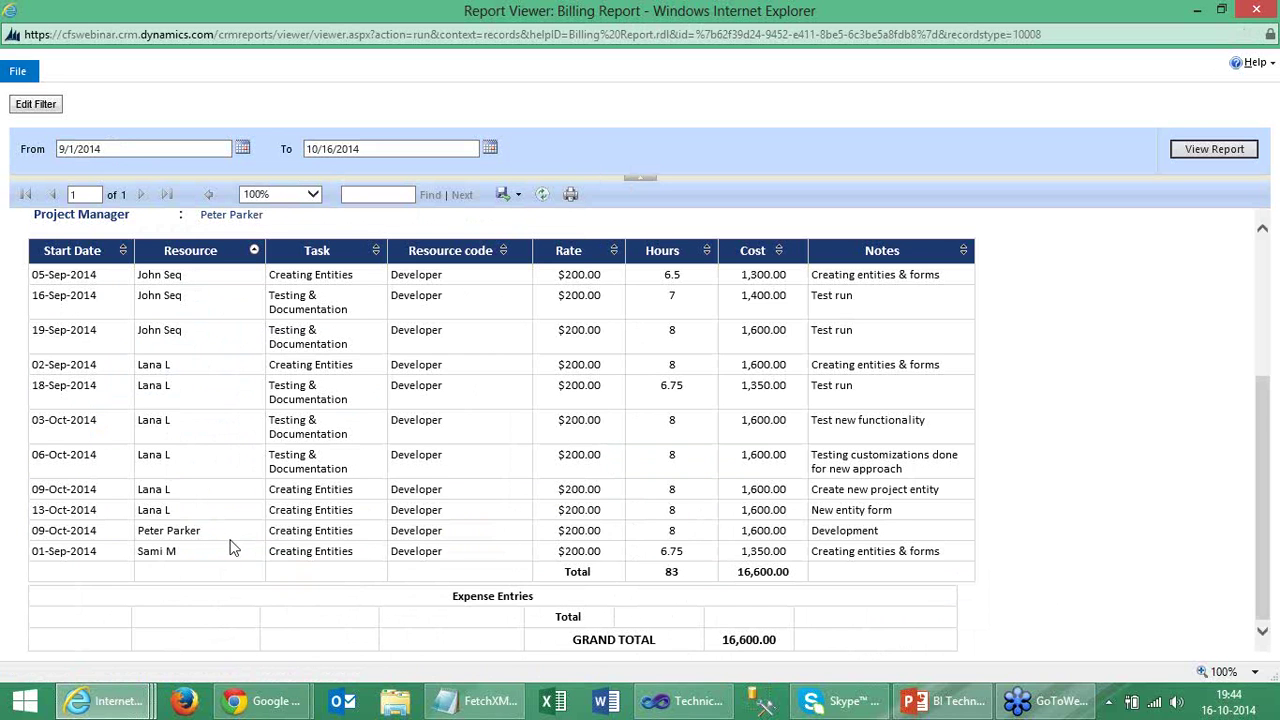
{"action": "scroll", "coordinate": [229, 548], "scroll_direction": "up", "scroll_amount": 3}
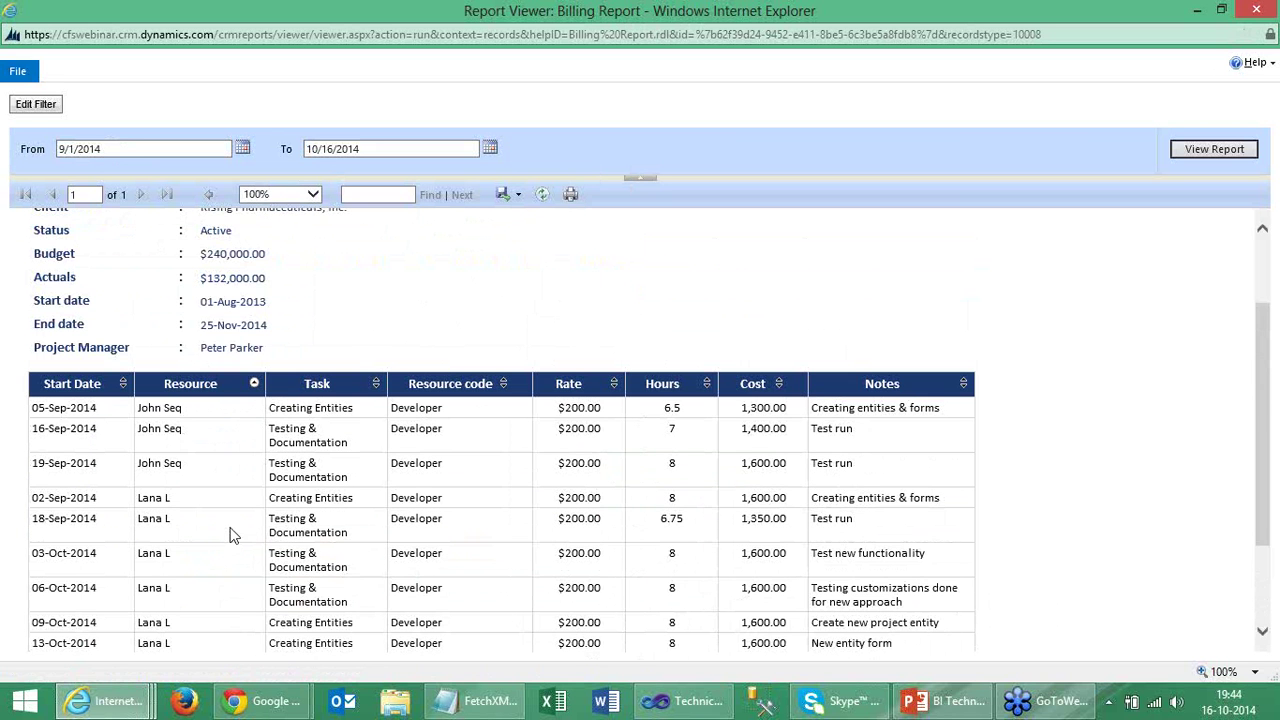
{"action": "scroll", "coordinate": [606, 500], "scroll_direction": "up", "scroll_amount": 3}
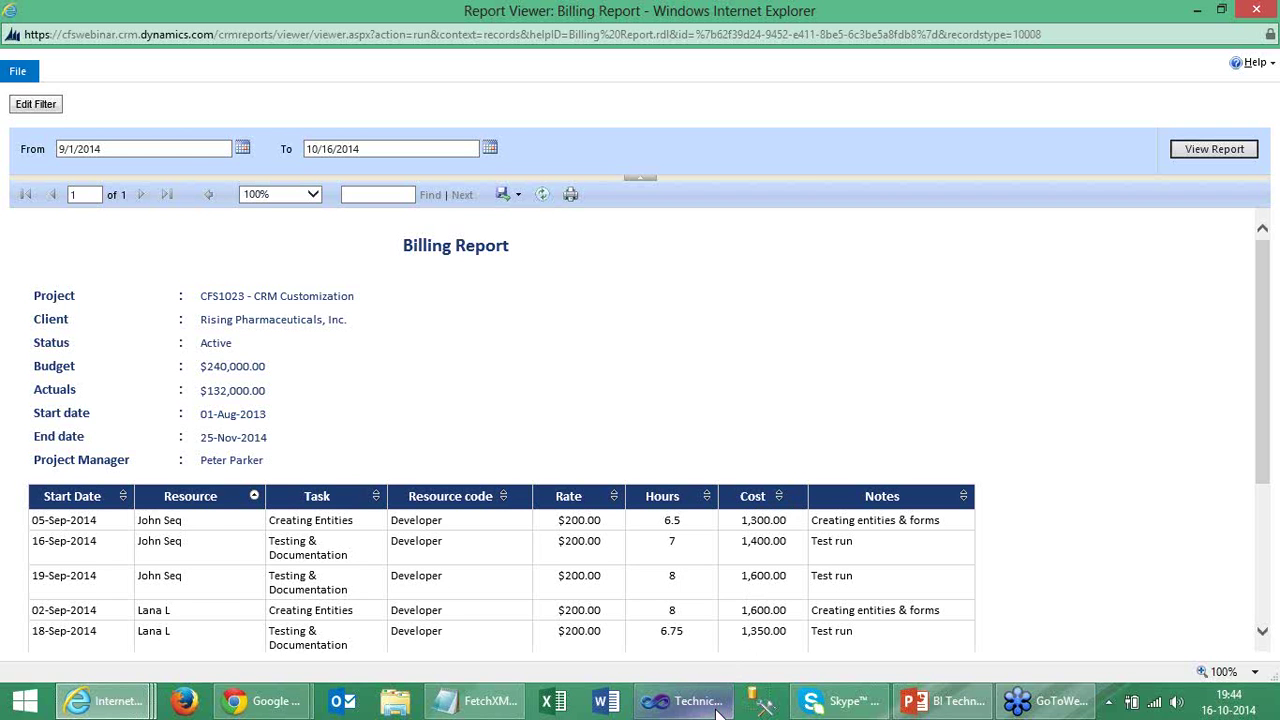
Switch to Visual Studio and examine the Cost cell's expression in the Billing Report.rdl time-entry table.
{"action": "mouse_move", "coordinate": [716, 712]}
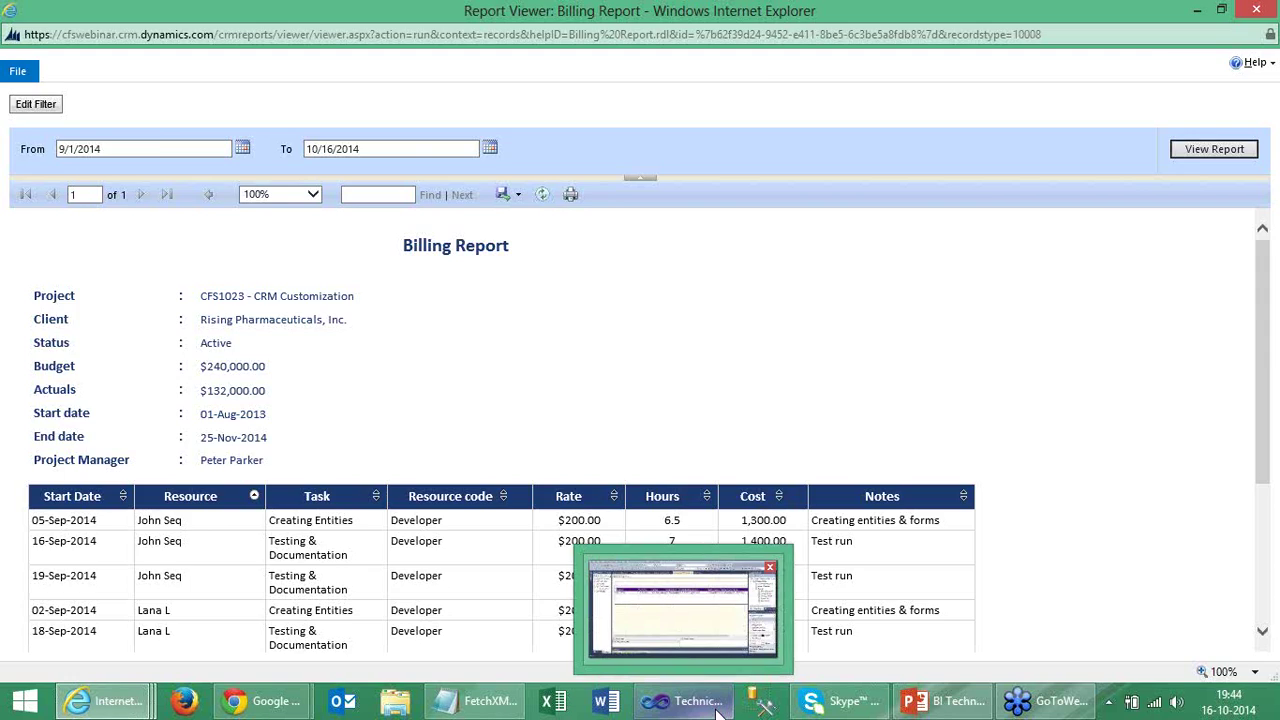
{"action": "left_click", "coordinate": [716, 712]}
{"action": "left_click", "coordinate": [327, 103]}
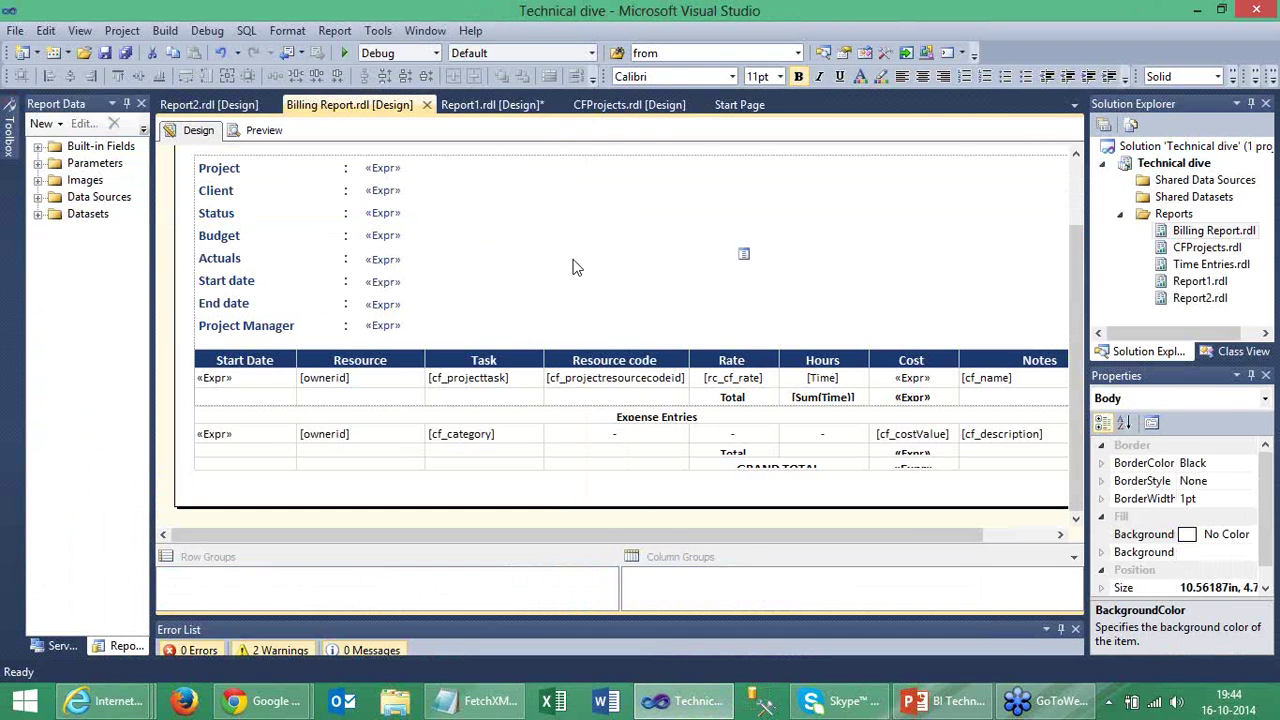
{"action": "right_click", "coordinate": [893, 378]}
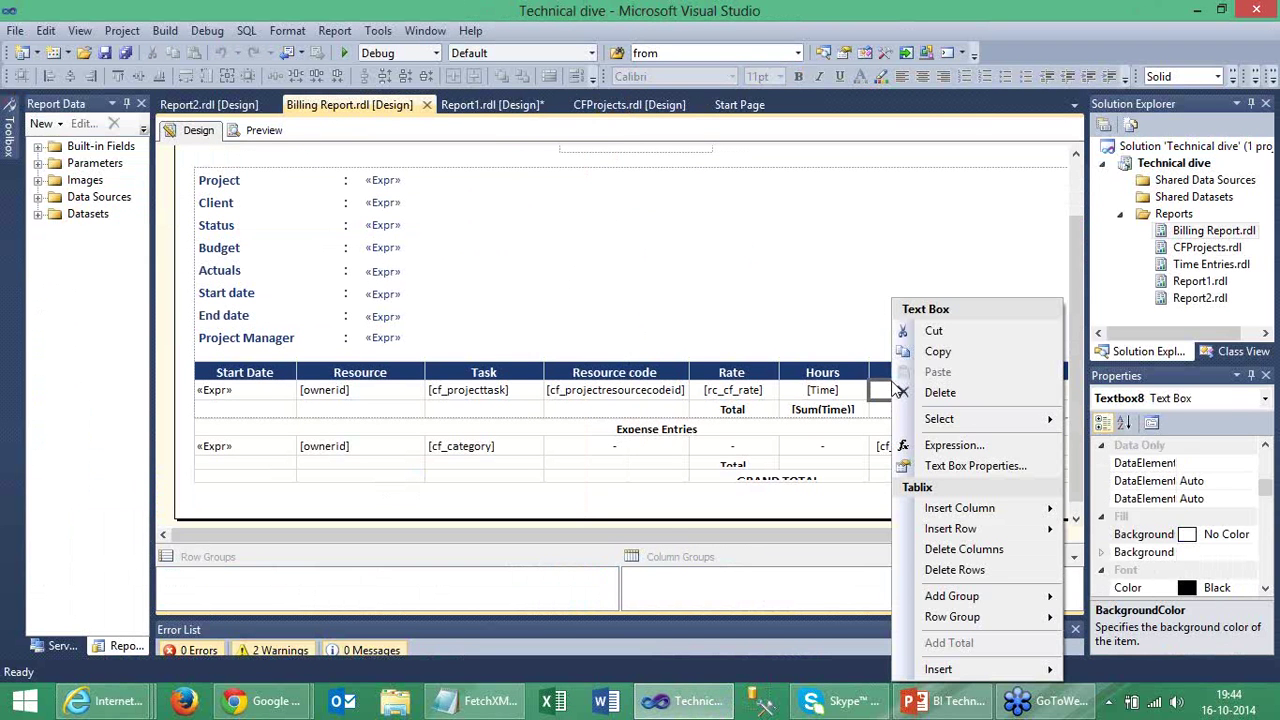
{"action": "left_click", "coordinate": [935, 449]}
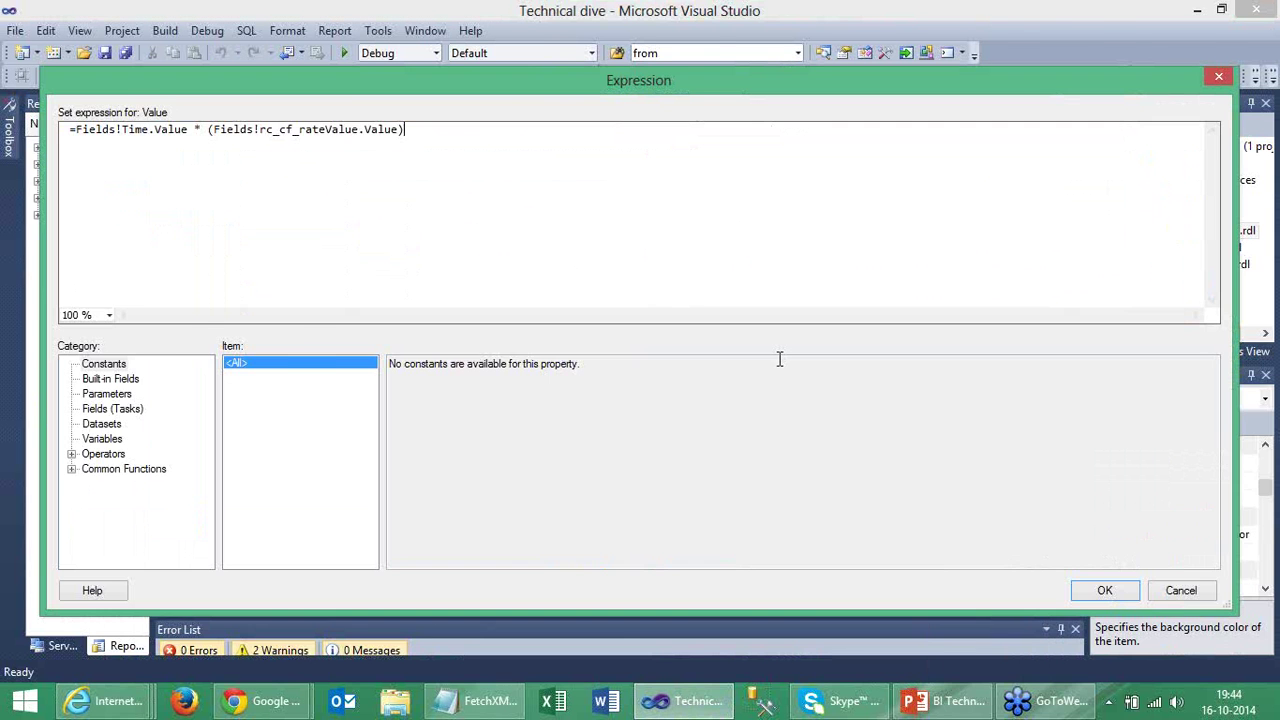
{"action": "left_click_drag", "start_coordinate": [92, 170], "coordinate": [212, 170]}
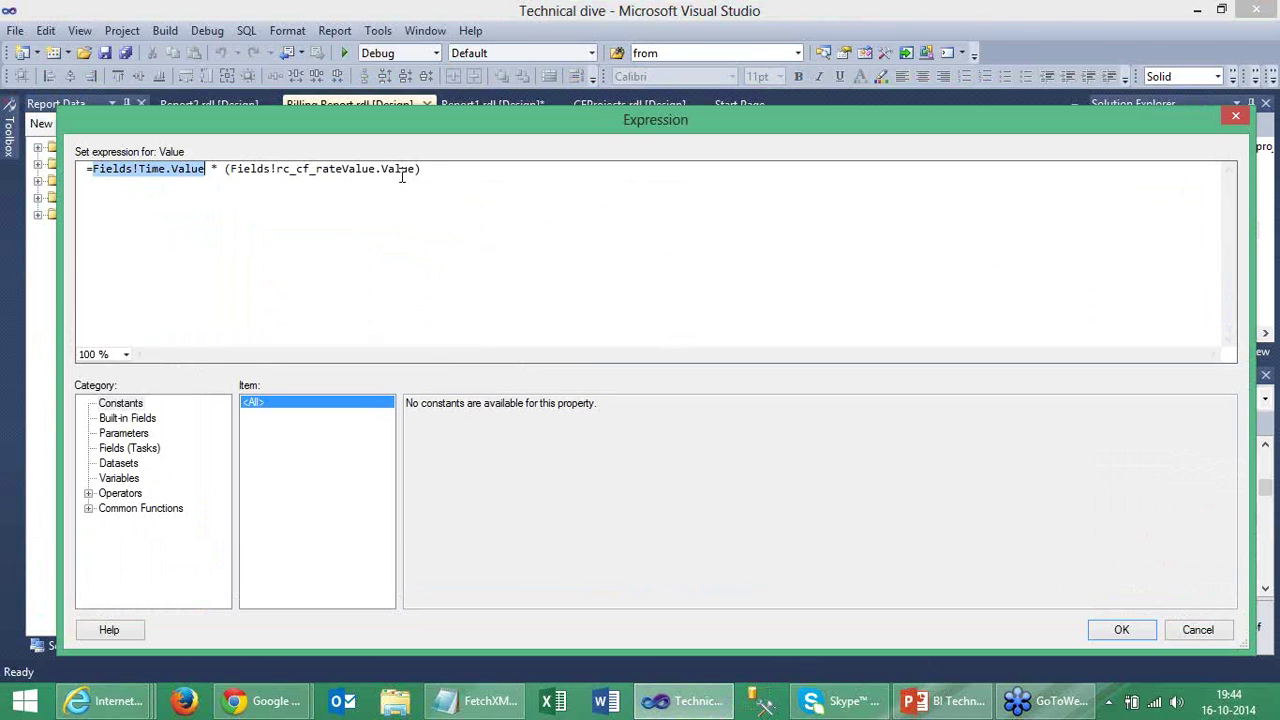
{"action": "left_click", "coordinate": [433, 168]}
{"action": "left_click_drag", "start_coordinate": [433, 168], "coordinate": [250, 170]}
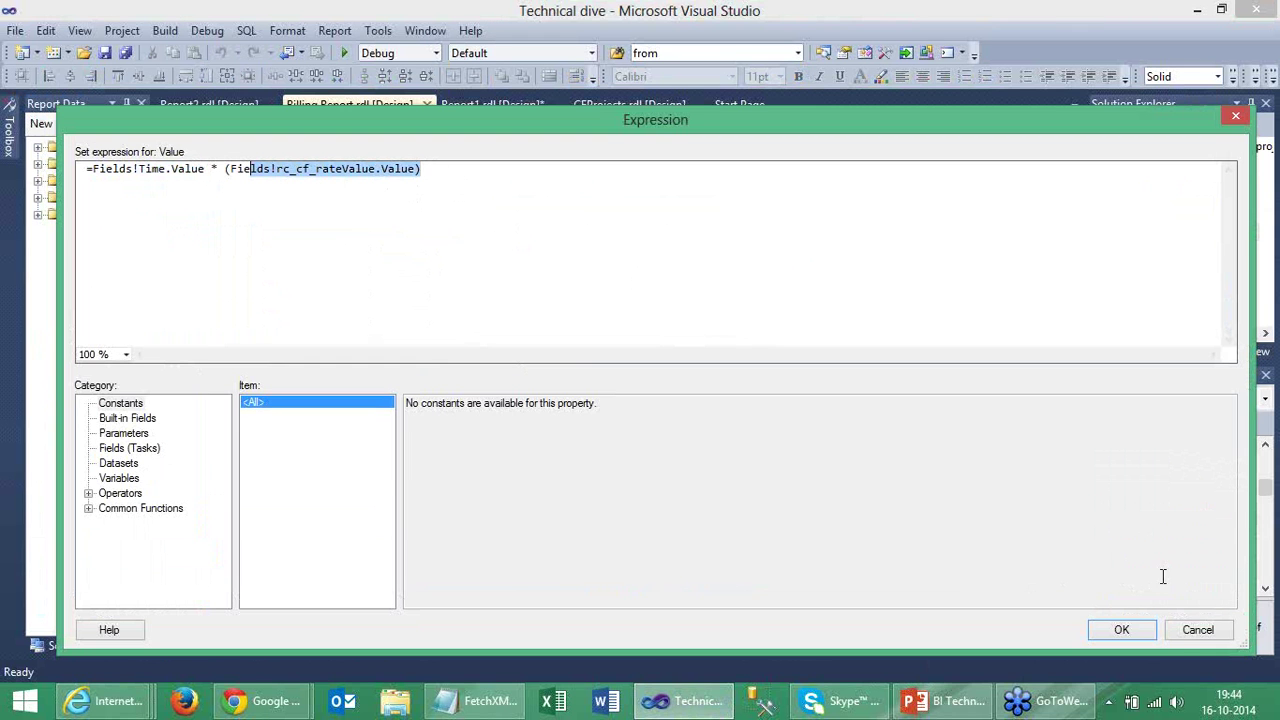
{"action": "left_click", "coordinate": [1146, 629]}
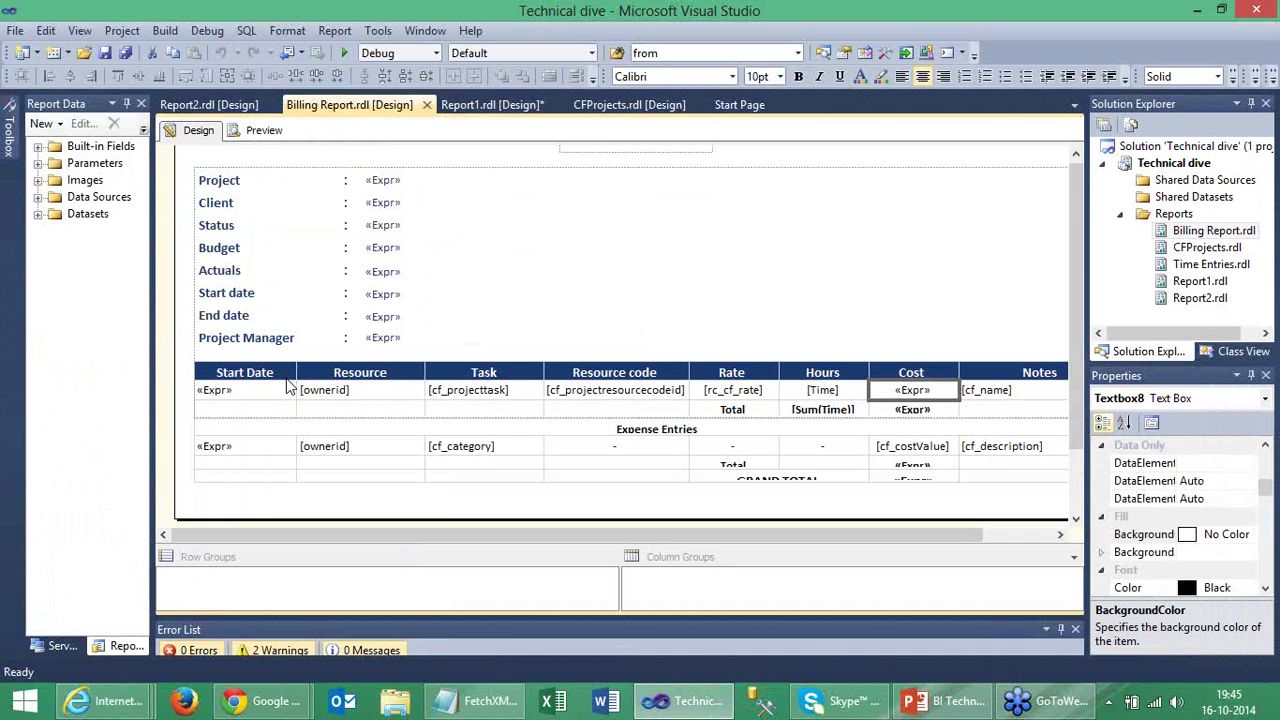
Examine the interactive sorting options and sort field of the Resource header cell in the Billing Report design.
{"action": "scroll", "coordinate": [288, 387], "scroll_direction": "up", "scroll_amount": 2}
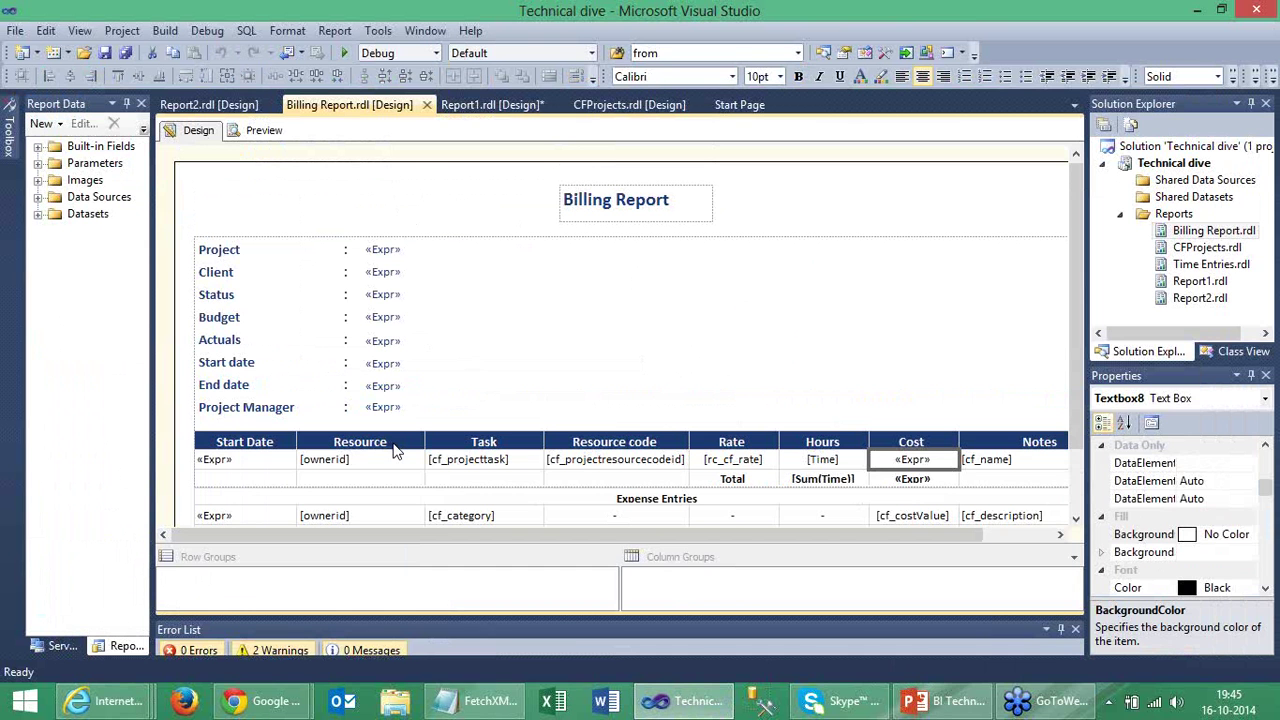
{"action": "right_click", "coordinate": [395, 452]}
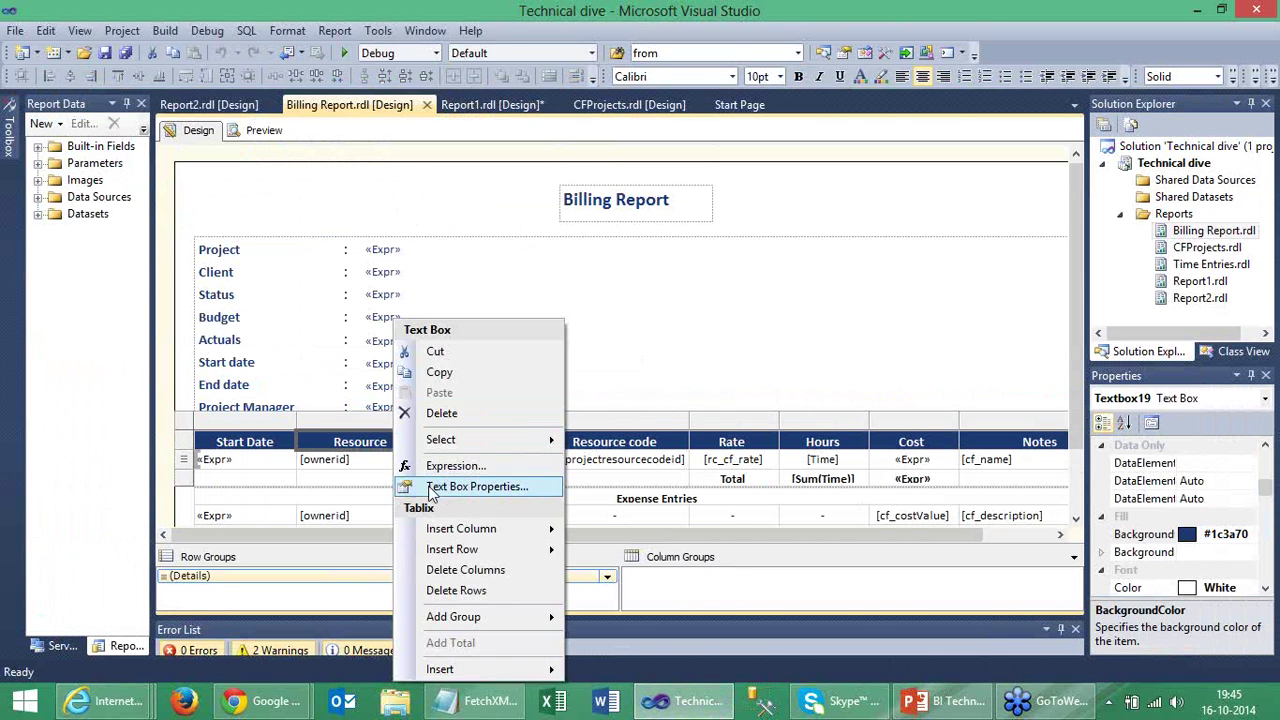
{"action": "left_click", "coordinate": [432, 487]}
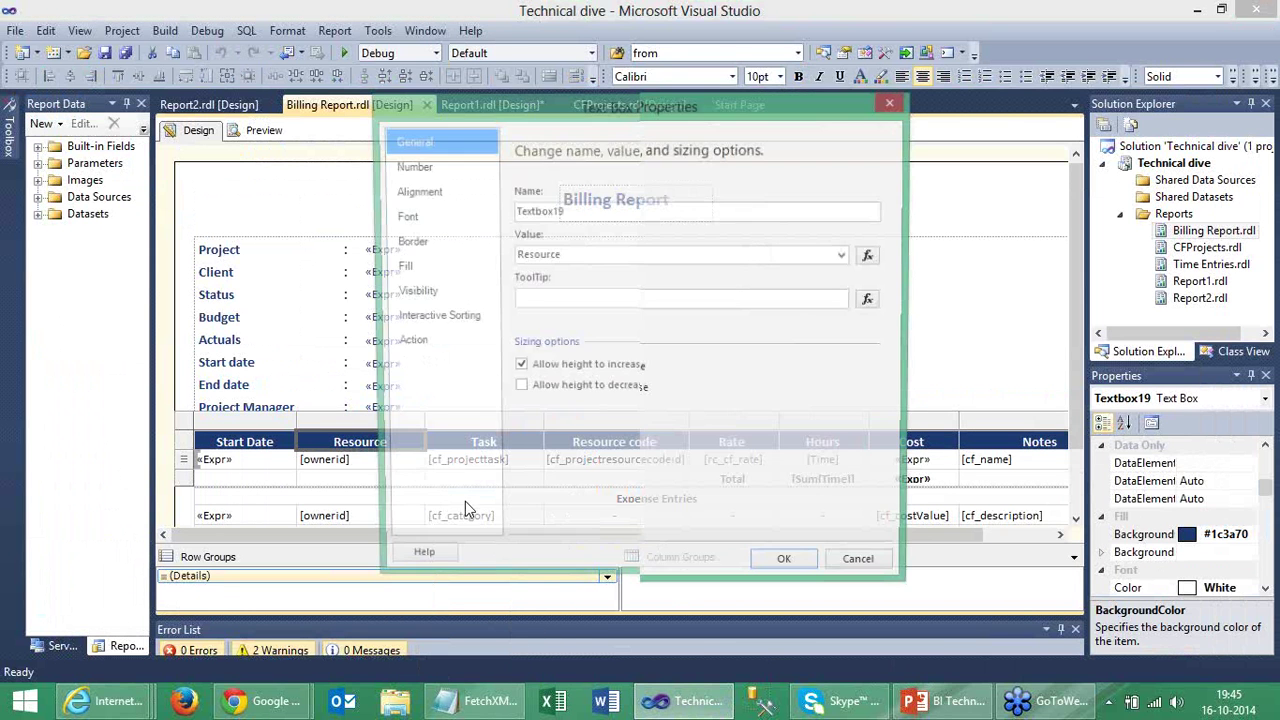
{"action": "left_click", "coordinate": [432, 317]}
{"action": "left_click", "coordinate": [833, 340]}
{"action": "left_click", "coordinate": [833, 340]}
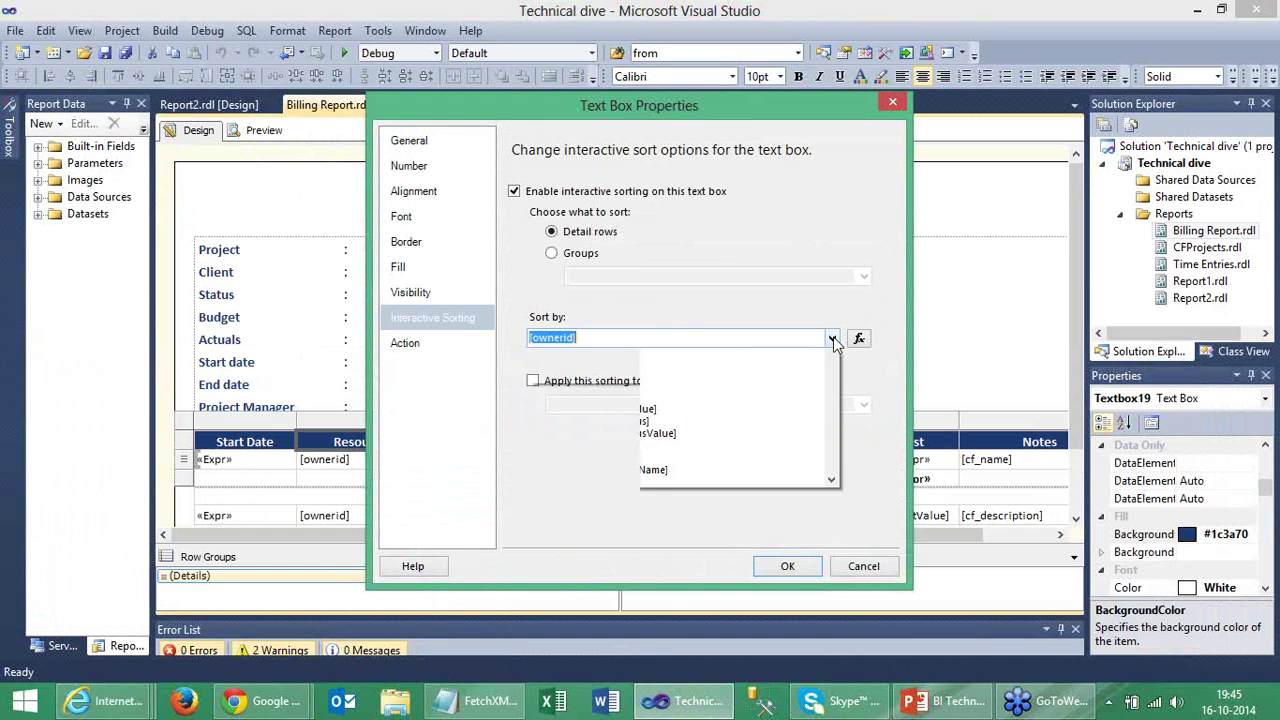
{"action": "left_click", "coordinate": [833, 340]}
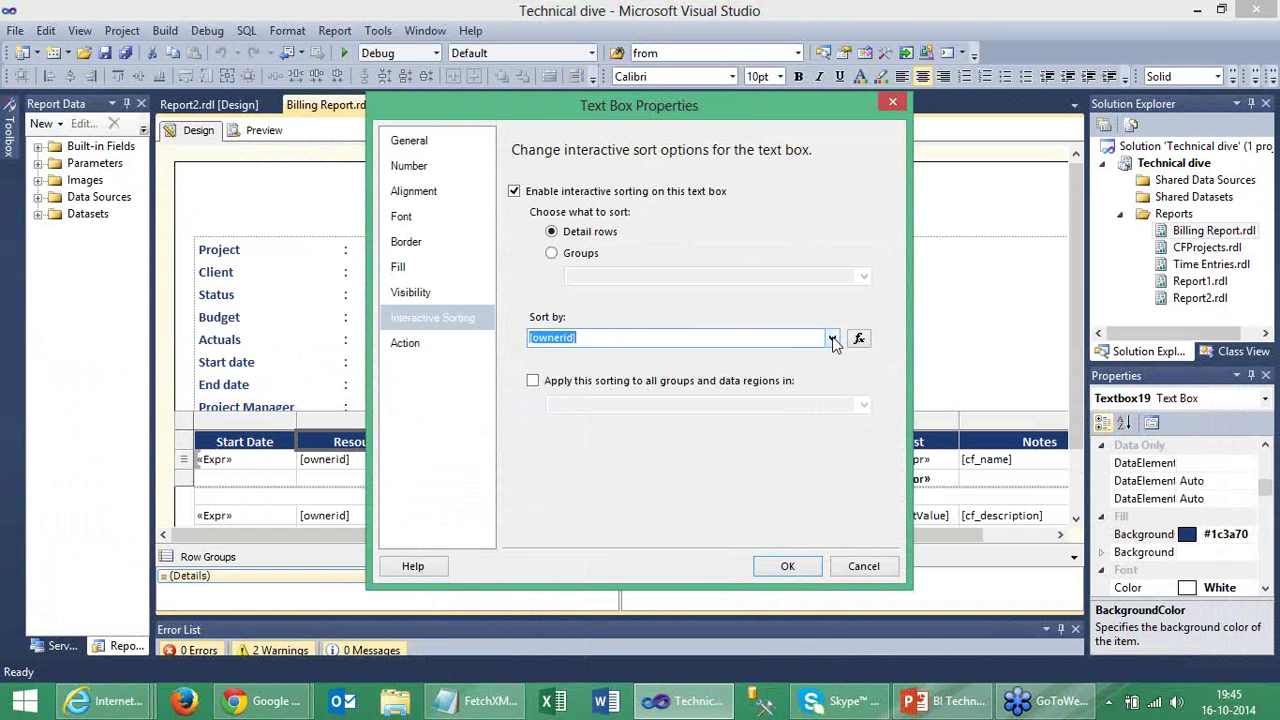
{"action": "left_click", "coordinate": [845, 567]}
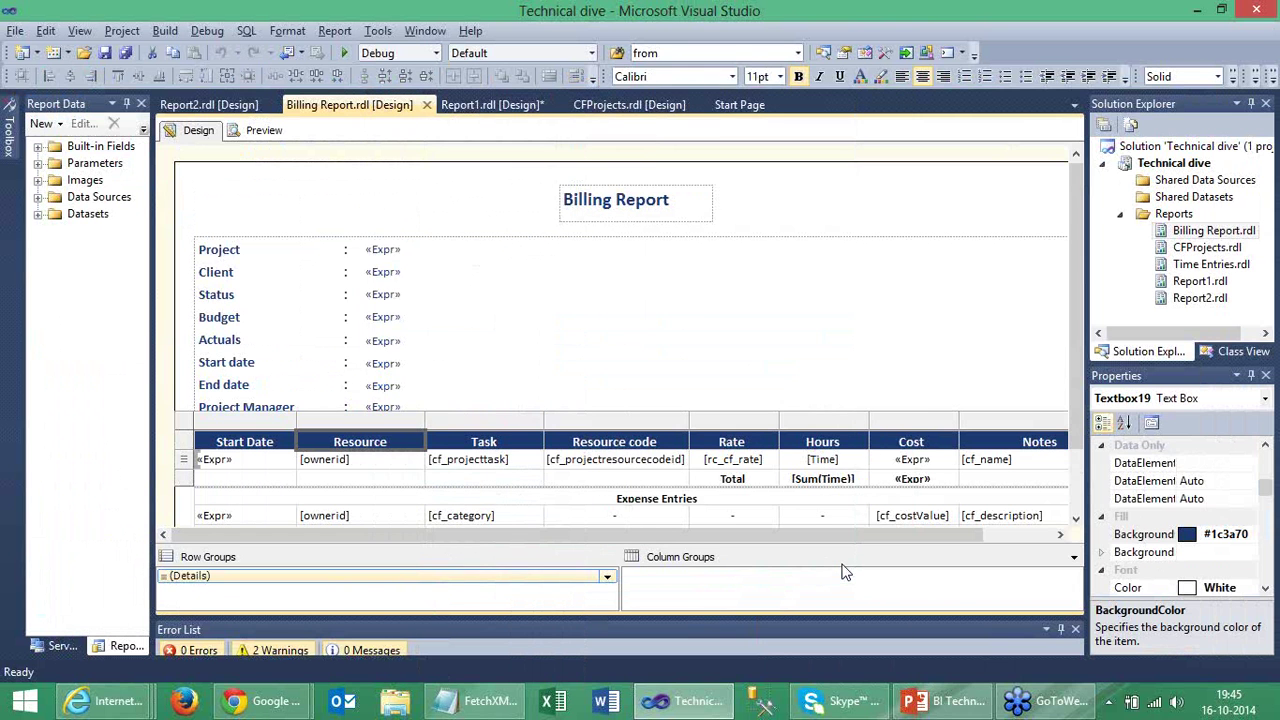
Switch to the report viewer in Internet Explorer and review the Time Entry By Resources report.
{"action": "key", "text": "alt+Tab"}
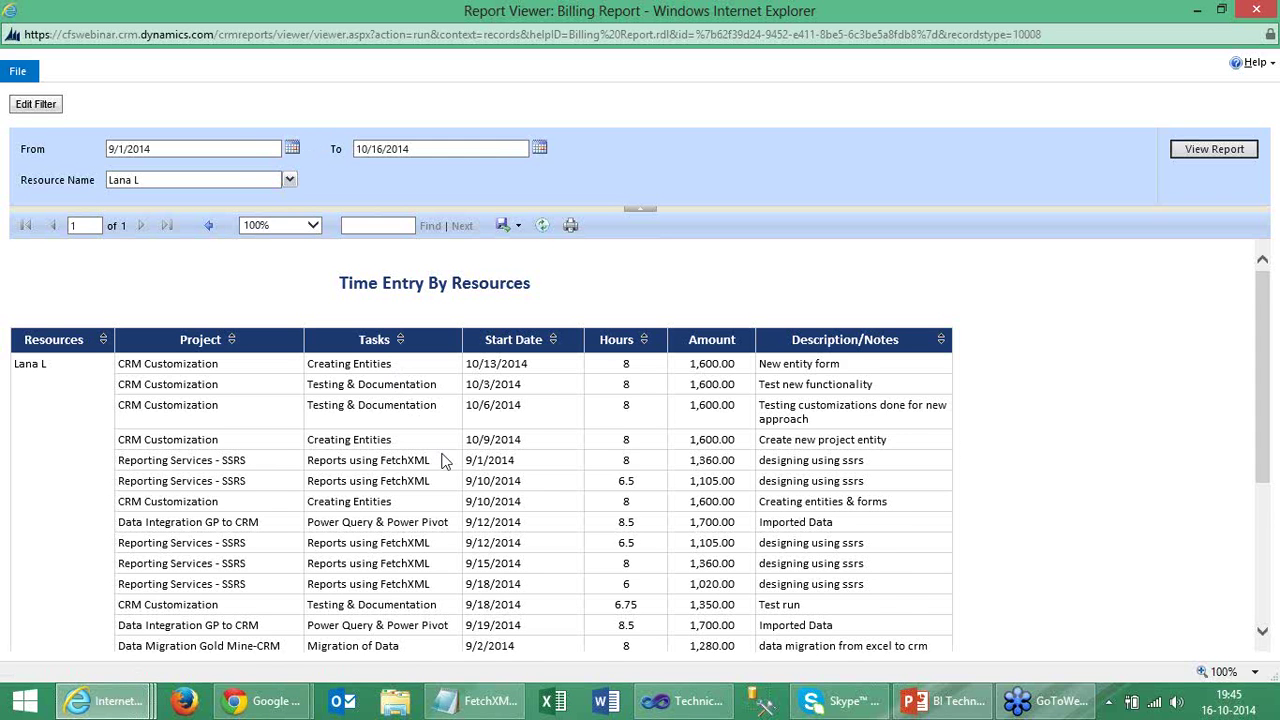
{"action": "scroll", "coordinate": [445, 475], "scroll_direction": "down", "scroll_amount": 2}
{"action": "scroll", "coordinate": [445, 487], "scroll_direction": "down", "scroll_amount": 5}
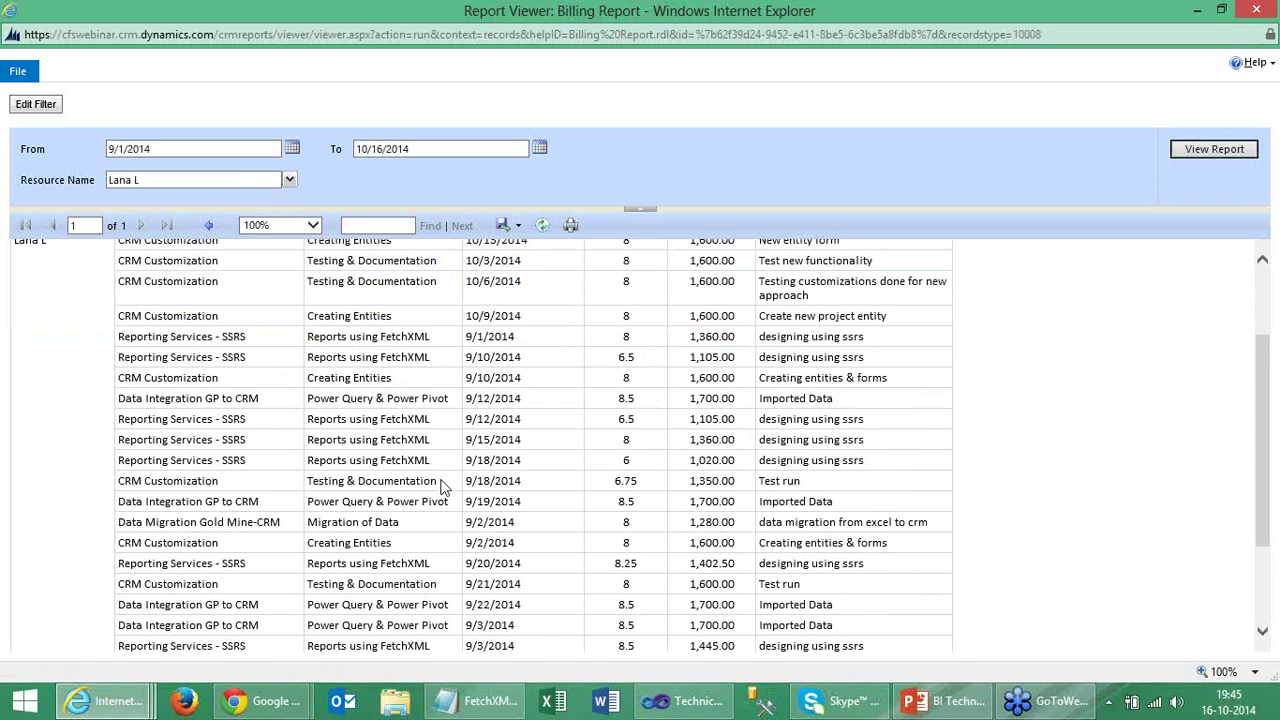
{"action": "scroll", "coordinate": [432, 531], "scroll_direction": "up", "scroll_amount": 7}
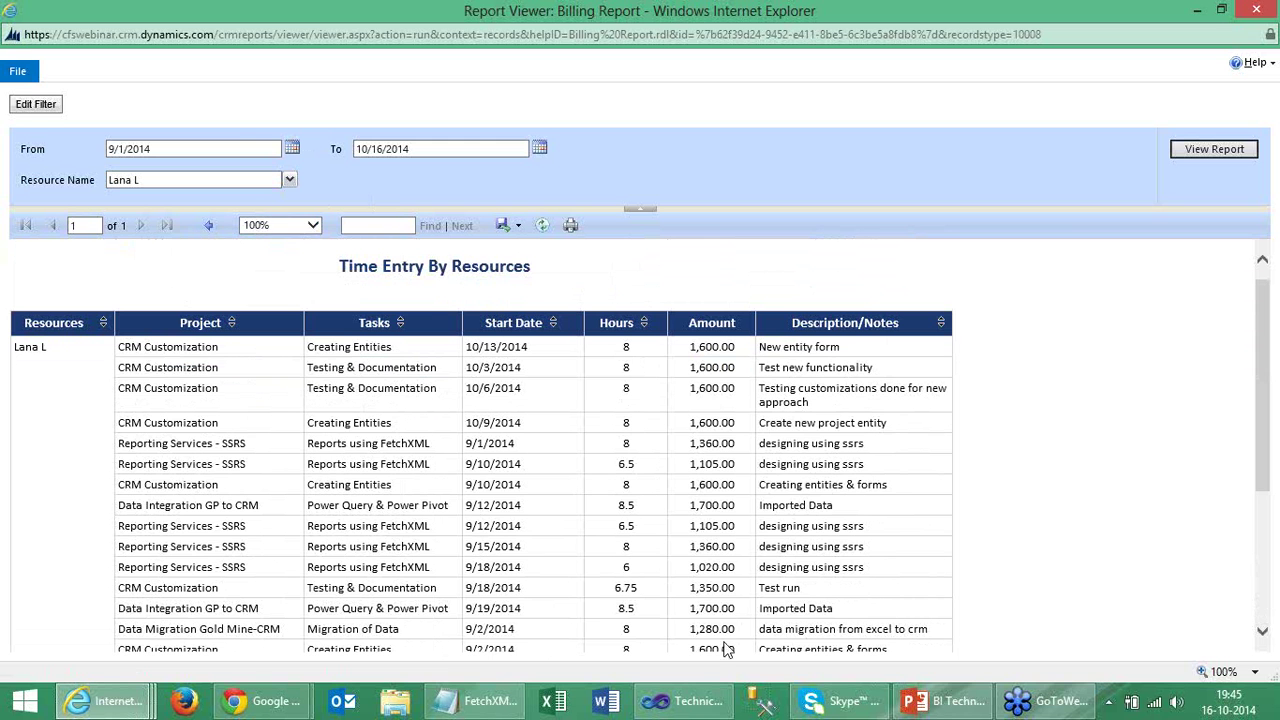
Switch to Visual Studio and examine the drill-through action of the Resource column's ownerid cell, including its target report and parameters.
{"action": "left_click", "coordinate": [685, 701]}
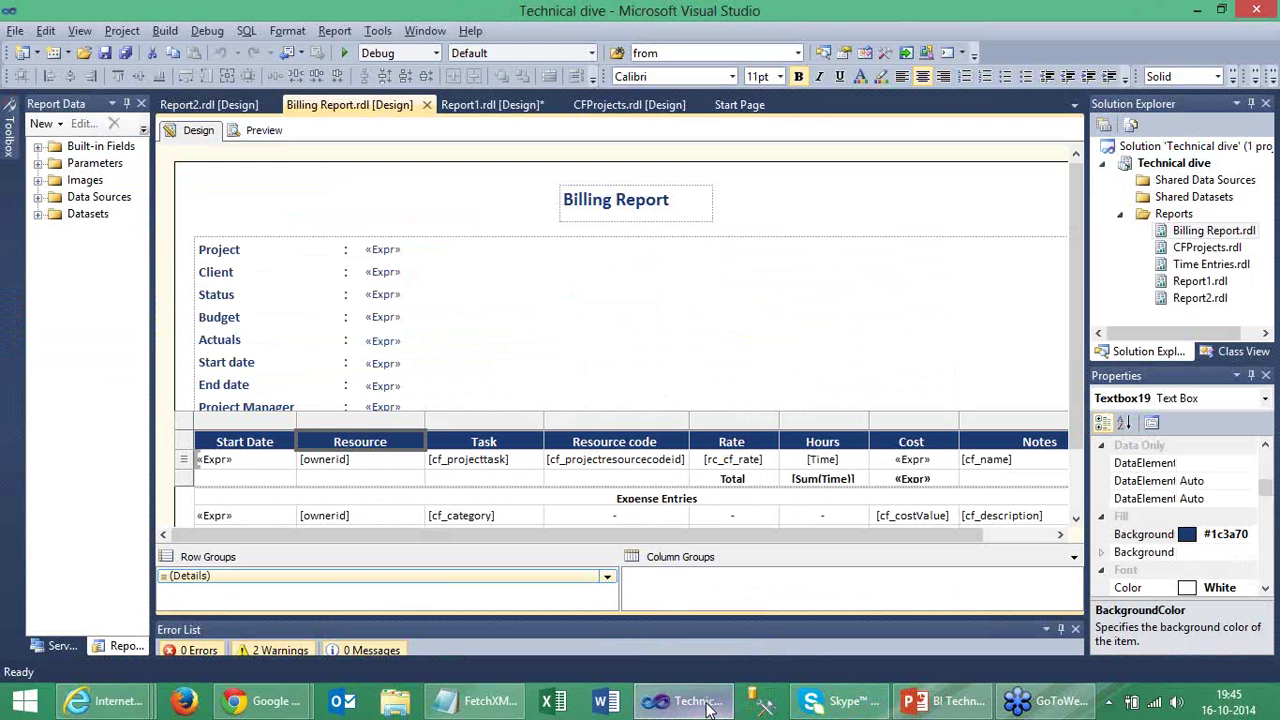
{"action": "right_click", "coordinate": [381, 470]}
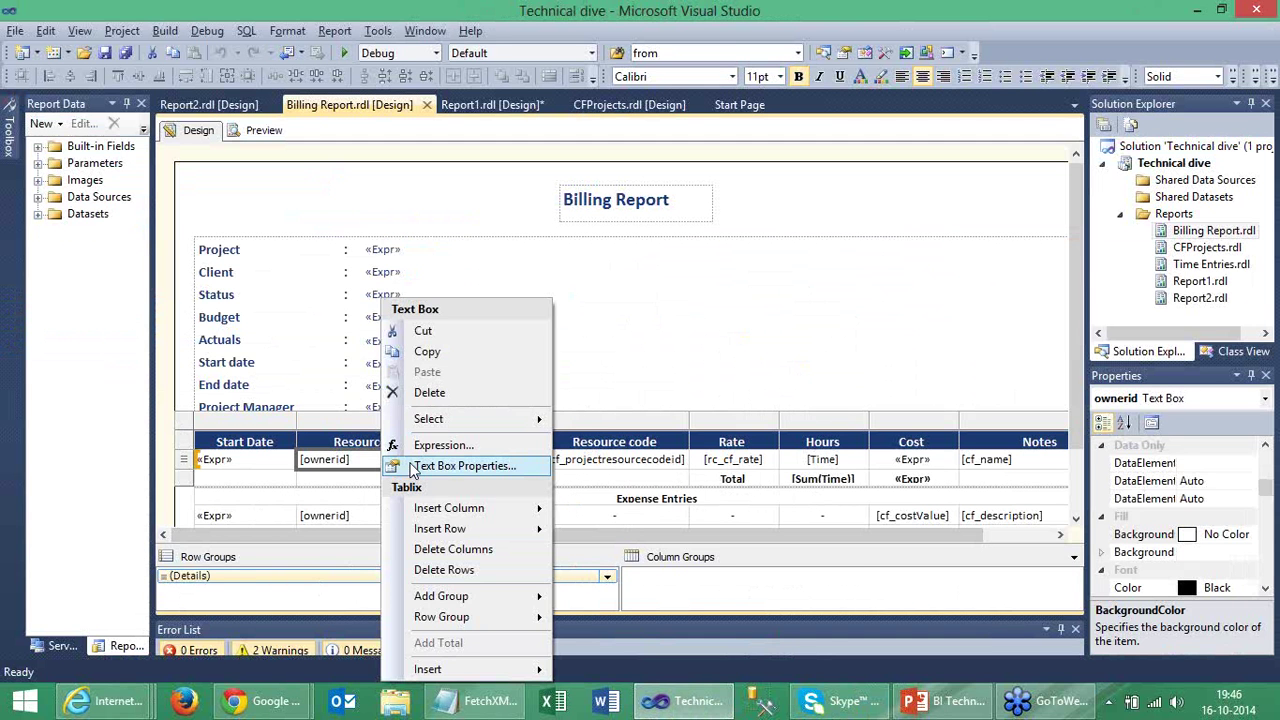
{"action": "left_click", "coordinate": [460, 466]}
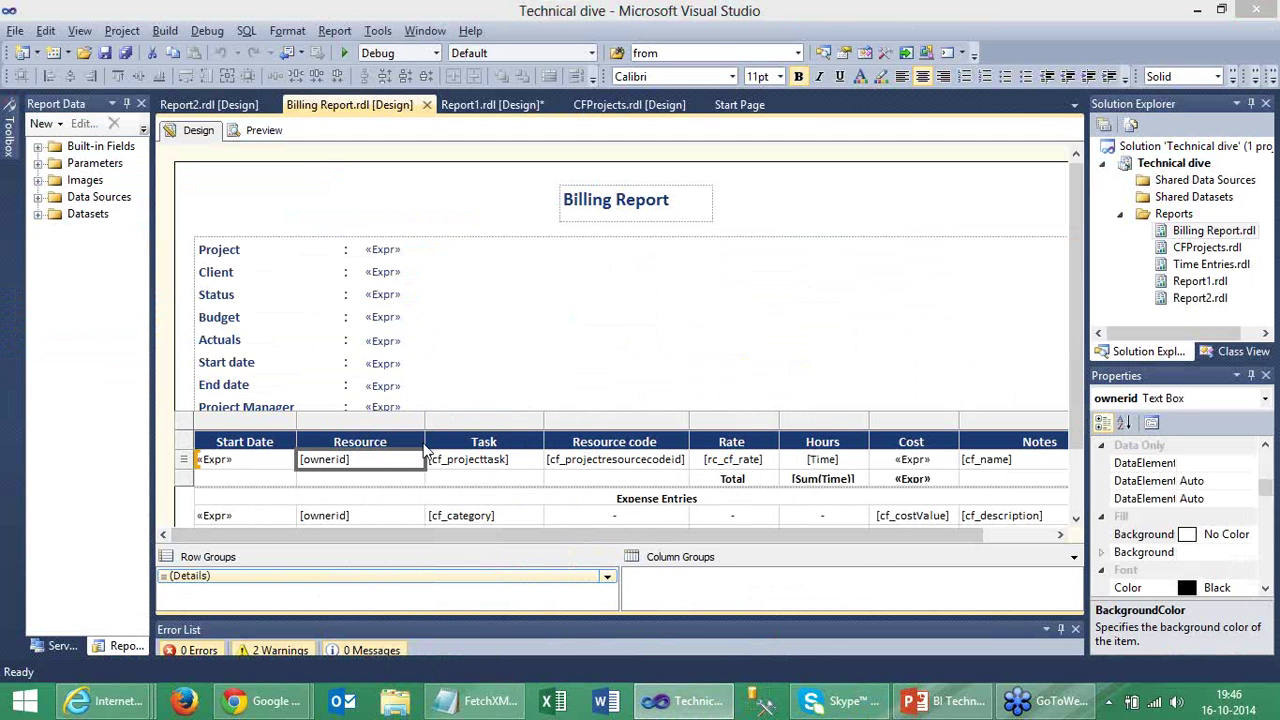
{"action": "left_click", "coordinate": [428, 344]}
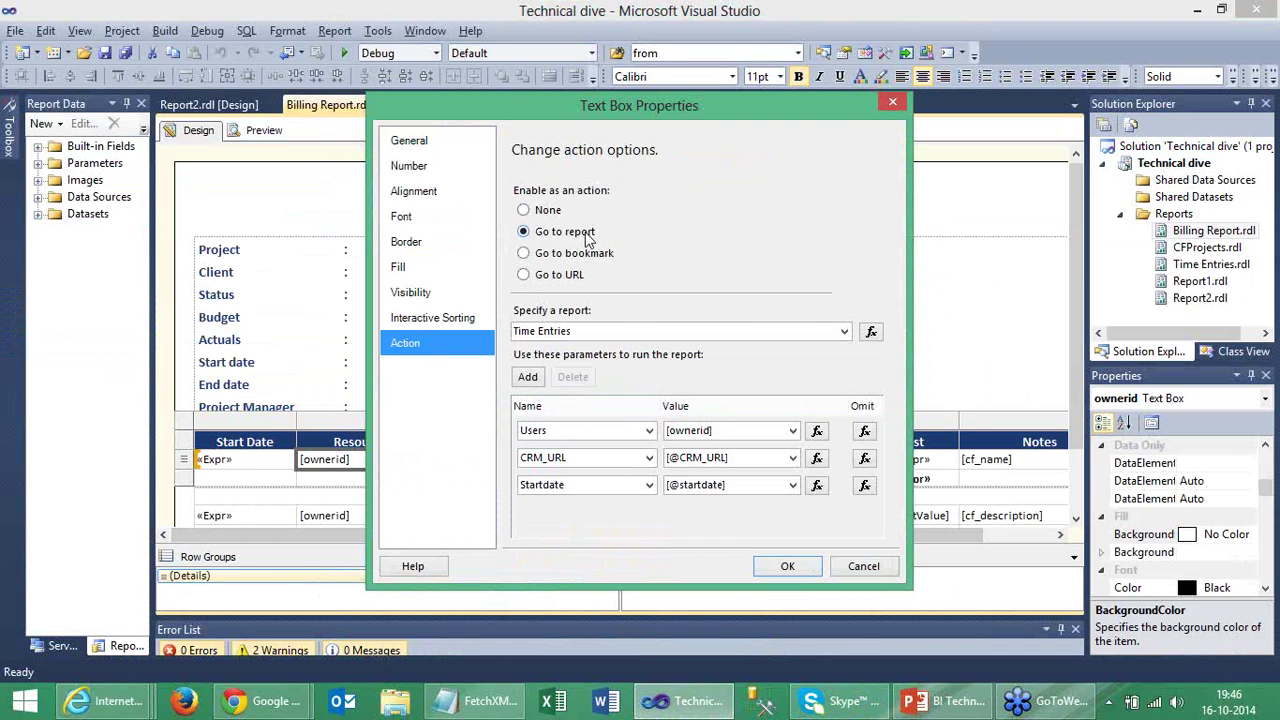
{"action": "left_click", "coordinate": [845, 332]}
{"action": "left_click", "coordinate": [845, 332]}
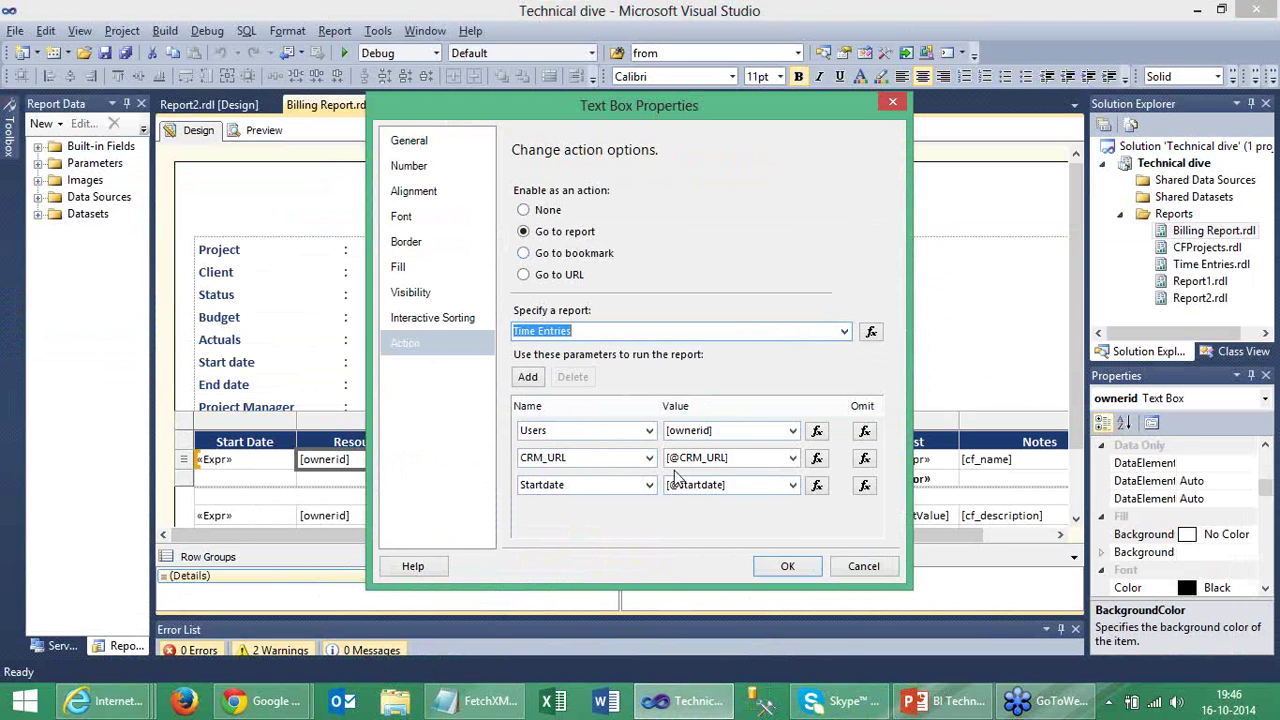
{"action": "left_click", "coordinate": [875, 570]}
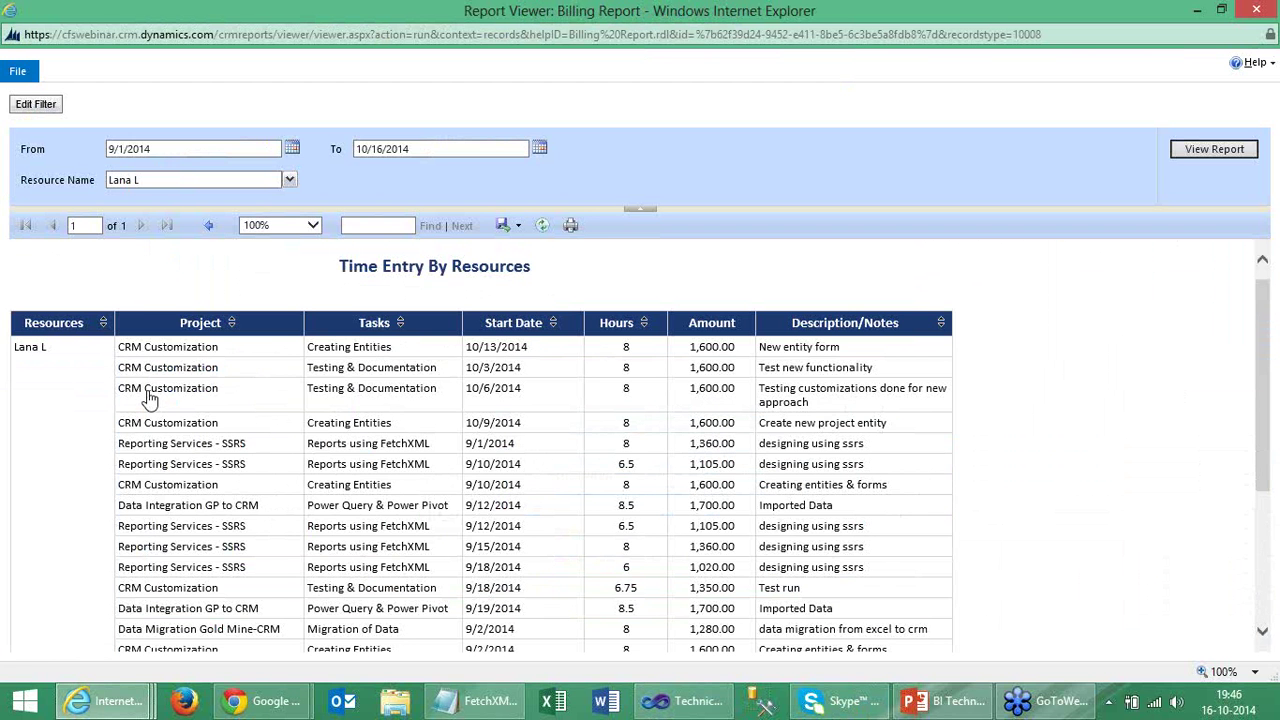
Return to the parent Billing Report in Internet Explorer and open its linked CRM Customization project record in a maximized window.
{"action": "left_click", "coordinate": [208, 225]}
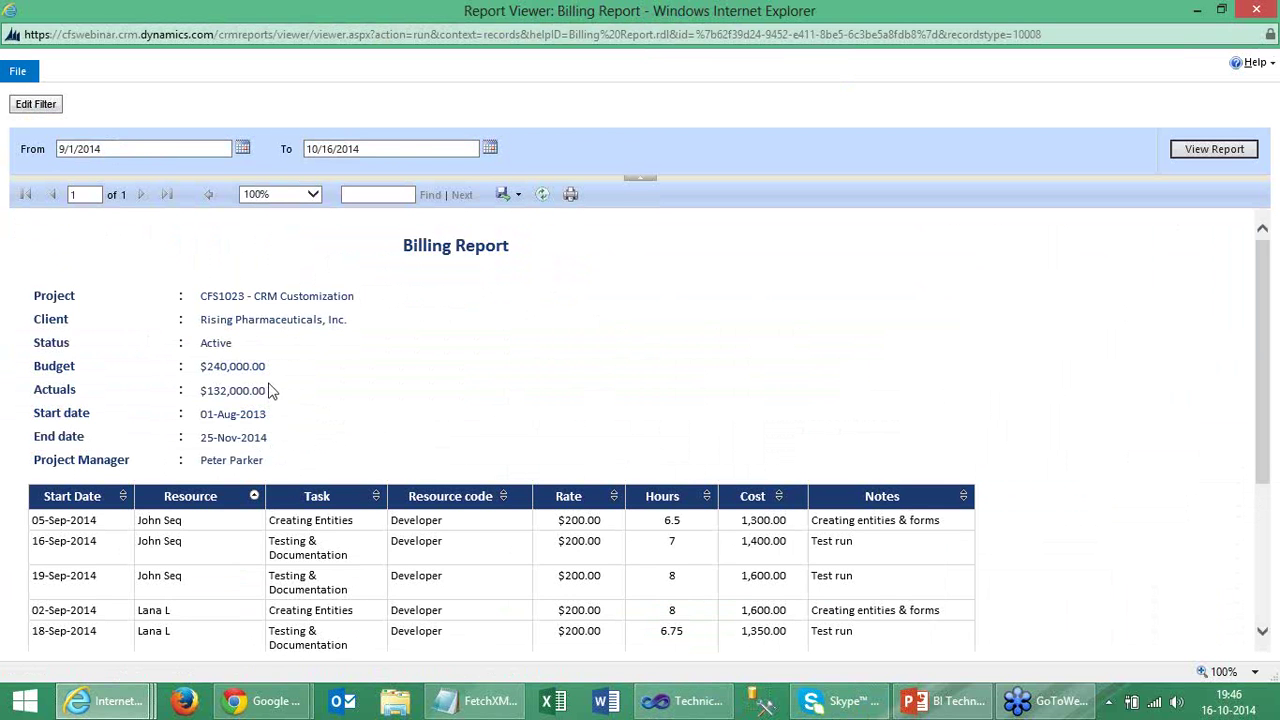
{"action": "left_click", "coordinate": [283, 300]}
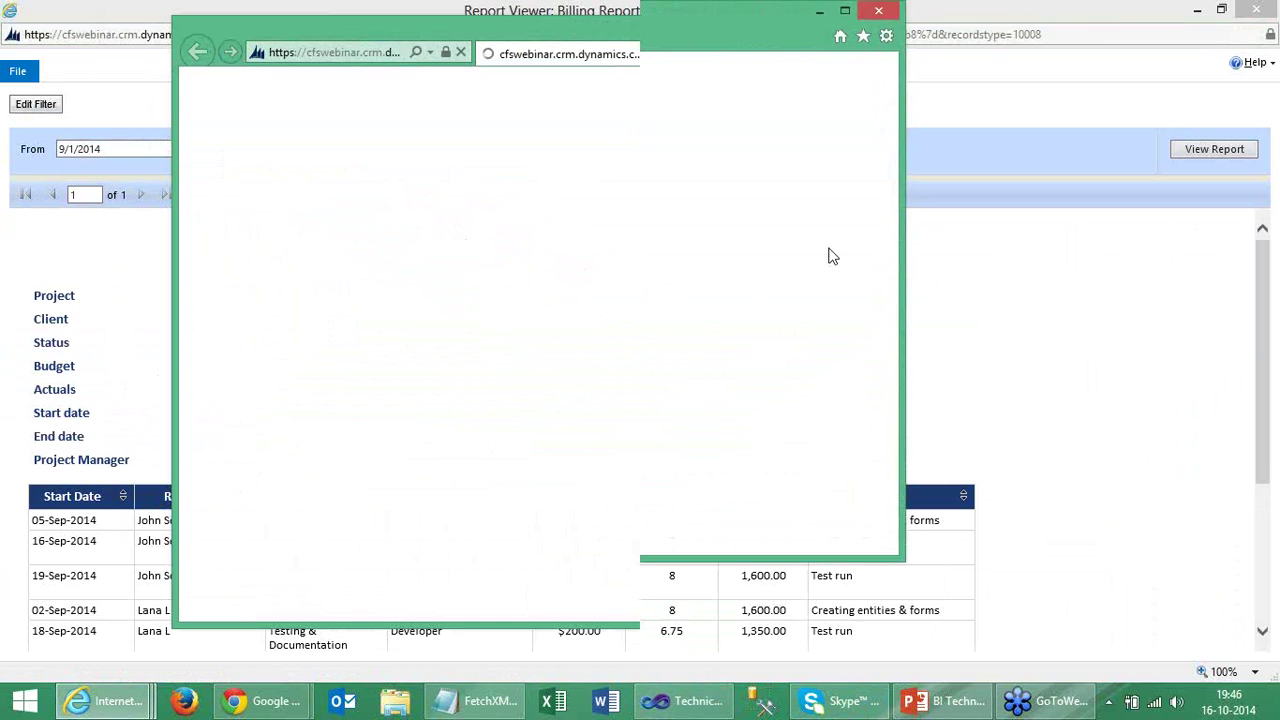
{"action": "left_click", "coordinate": [1048, 28]}
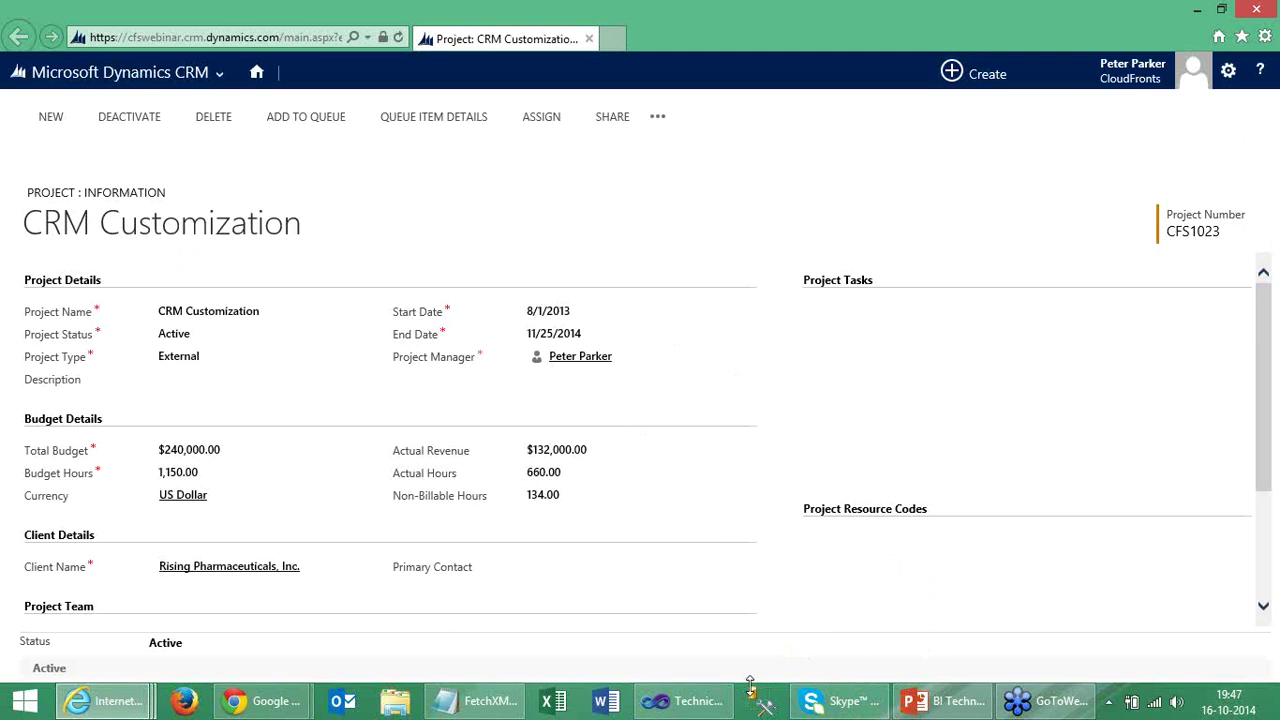
Switch to Visual Studio and examine the action options of the Project value text box in the Billing Report header.
{"action": "left_click", "coordinate": [690, 700]}
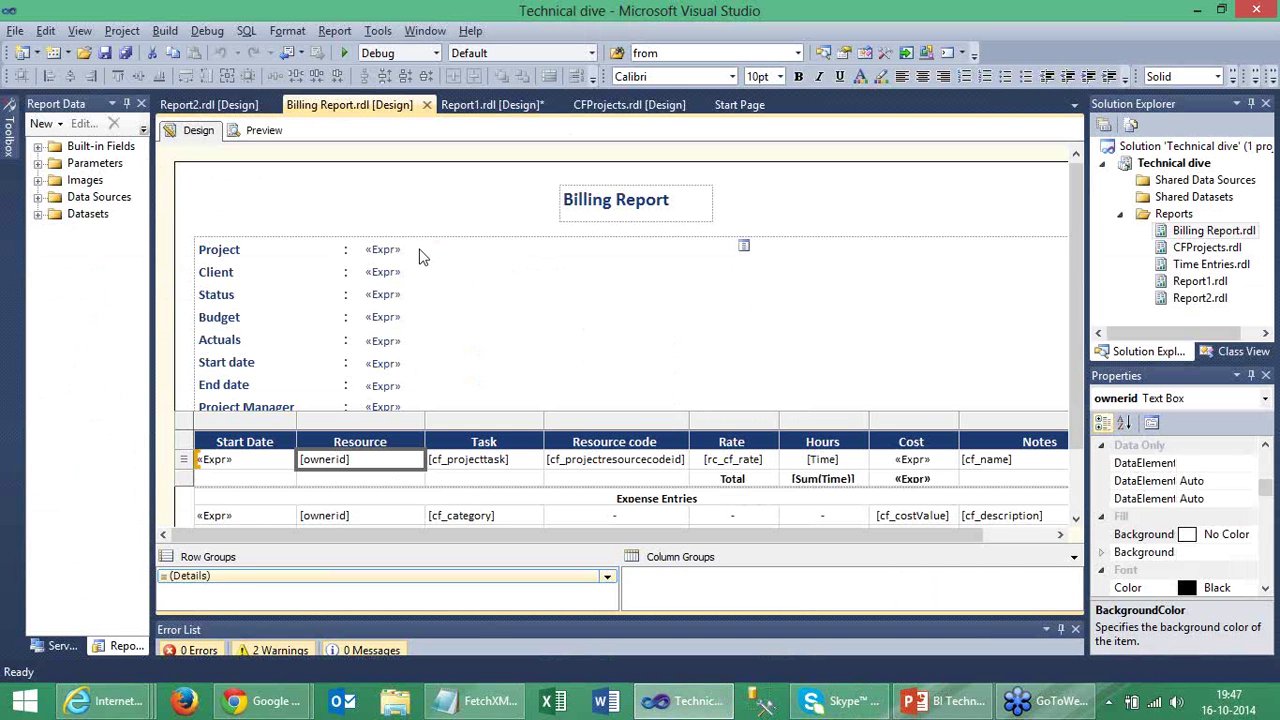
{"action": "left_click", "coordinate": [423, 252]}
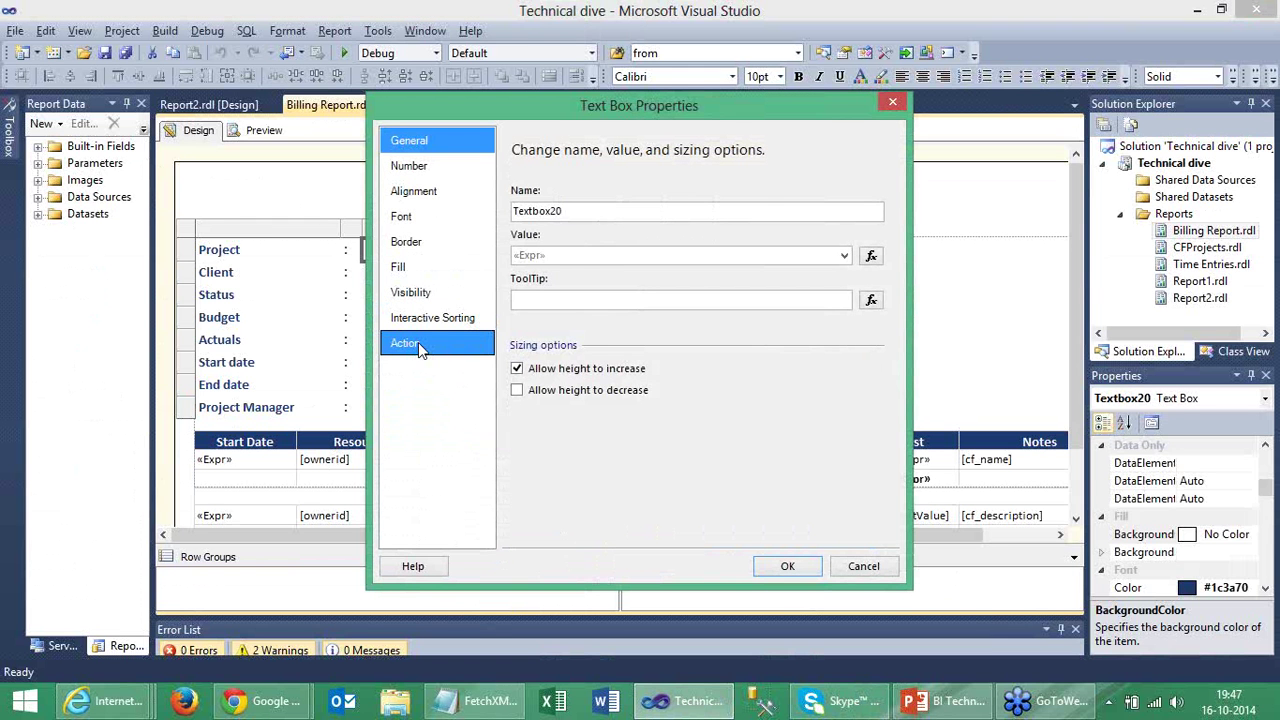
{"action": "left_click", "coordinate": [418, 342]}
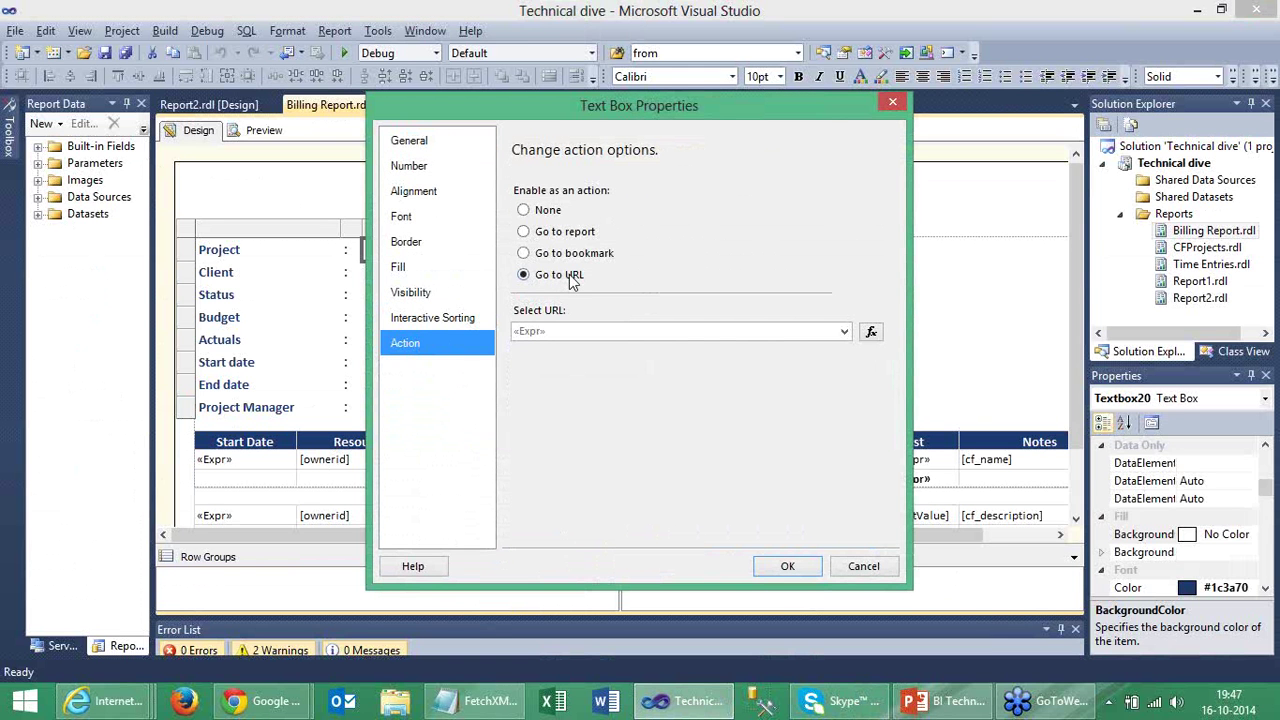
Examine the Project link's URL expression, including the CRM_URL parameter, cf_projectid field and LogicalName part, and leave it without changes.
{"action": "left_click", "coordinate": [871, 333]}
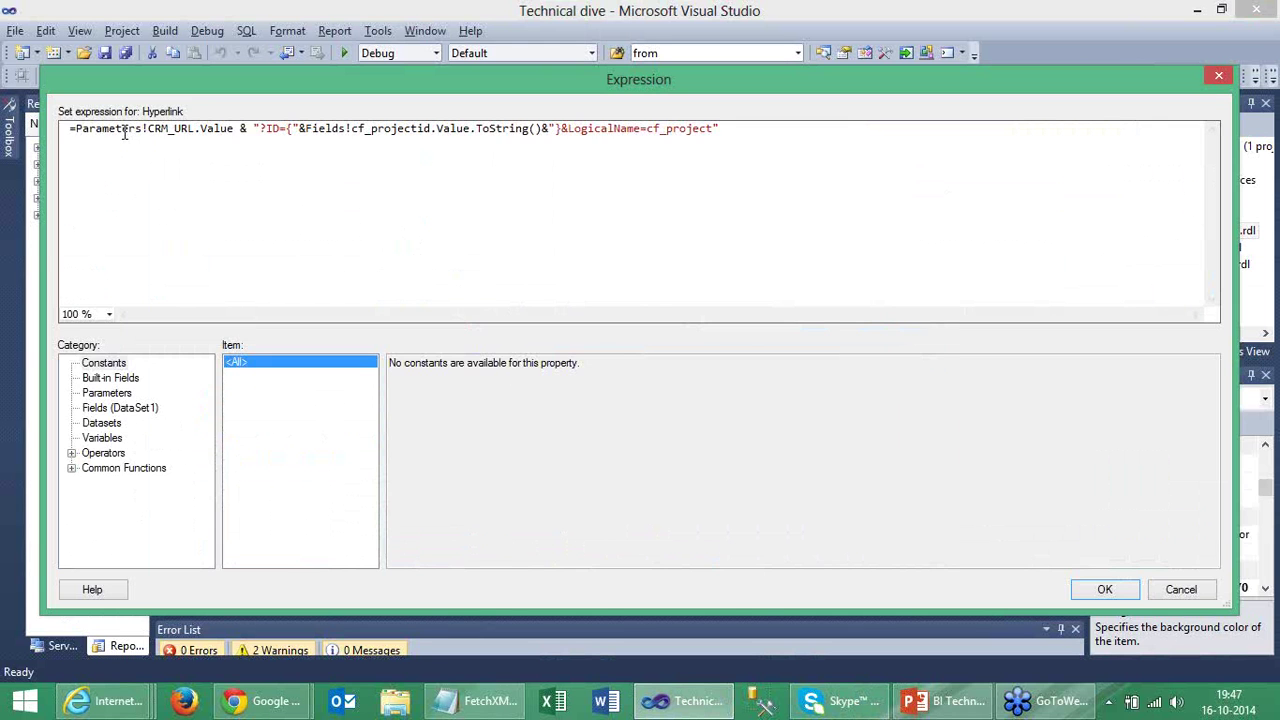
{"action": "double_click", "coordinate": [172, 128]}
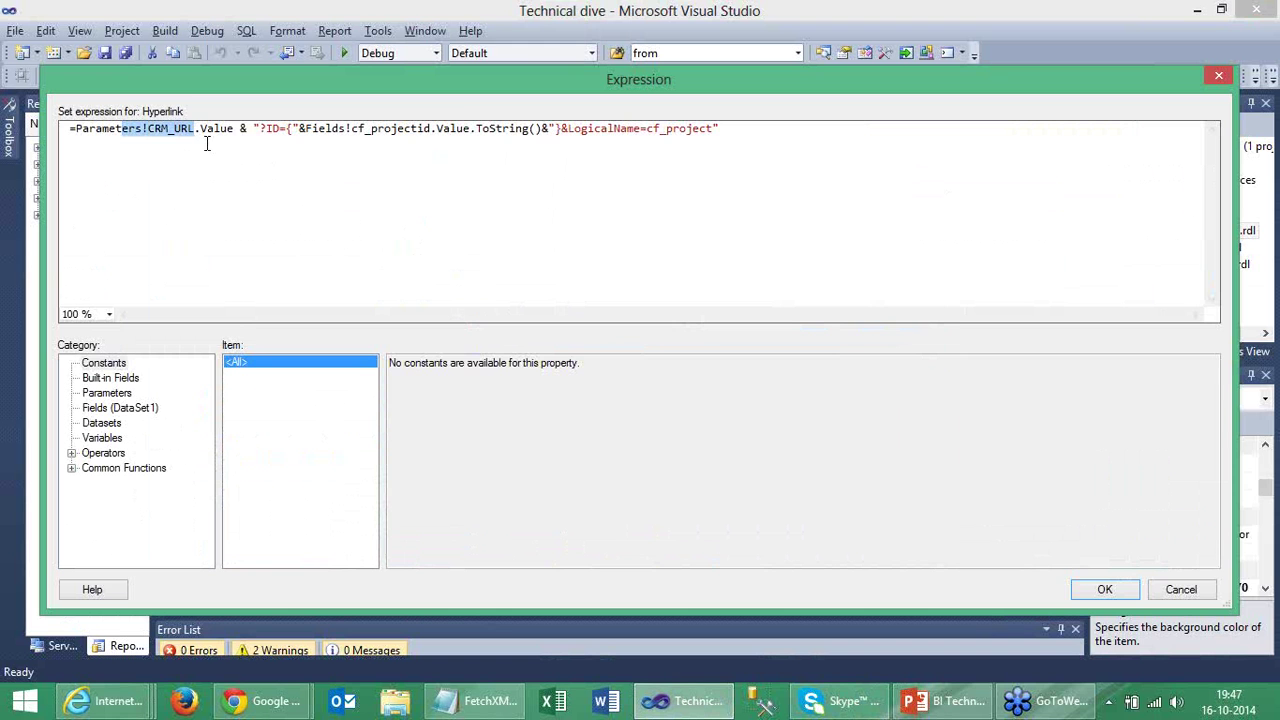
{"action": "left_click", "coordinate": [205, 128]}
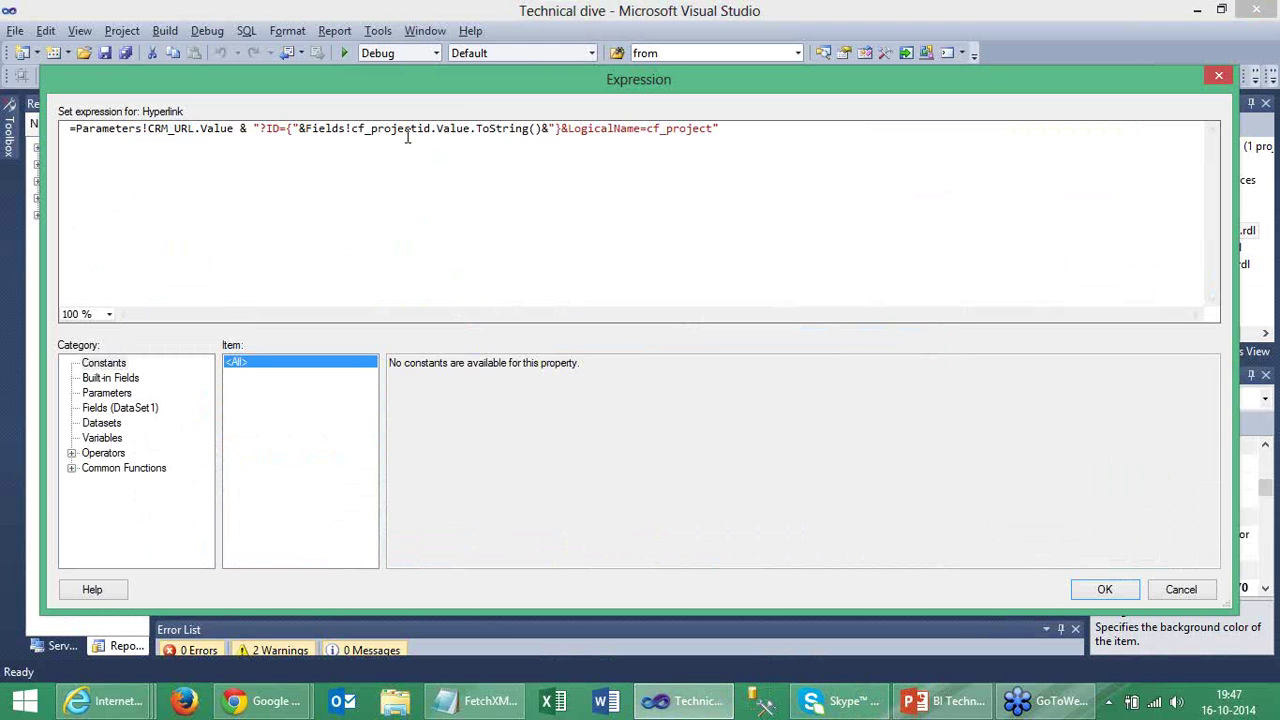
{"action": "left_click_drag", "start_coordinate": [351, 131], "coordinate": [437, 135]}
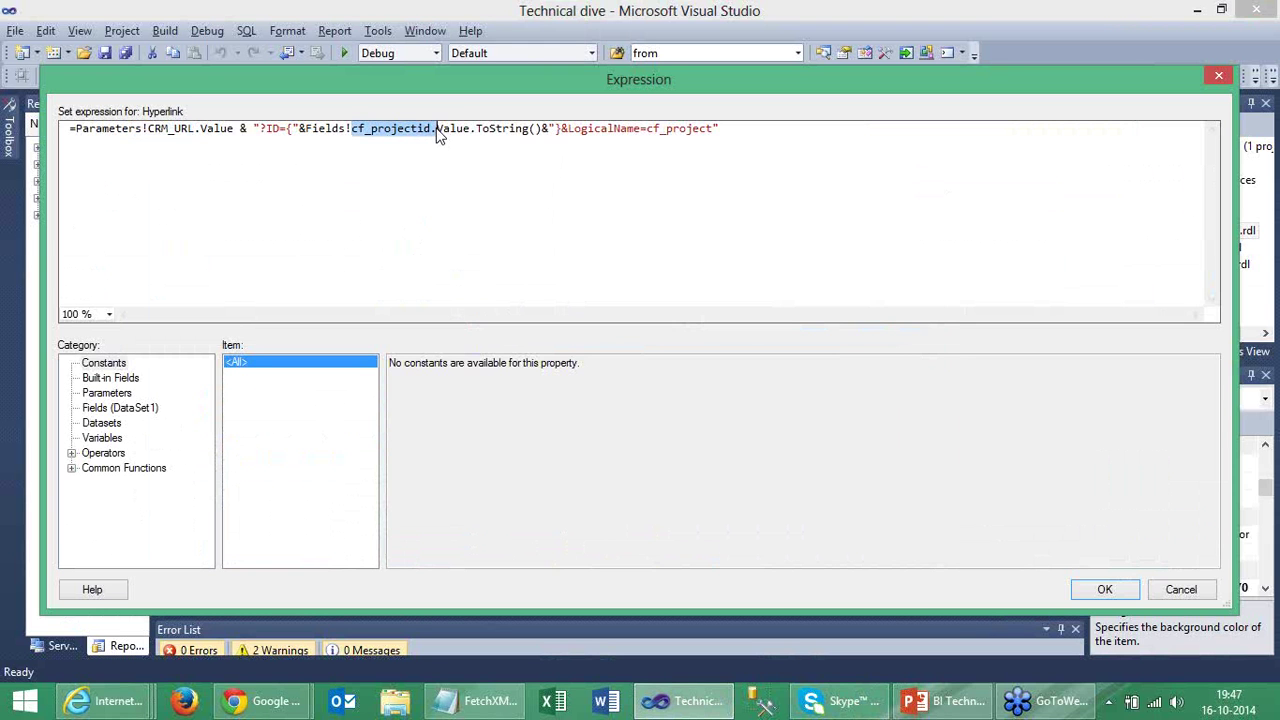
{"action": "left_click_drag", "start_coordinate": [719, 129], "coordinate": [611, 129]}
{"action": "left_click", "coordinate": [931, 200]}
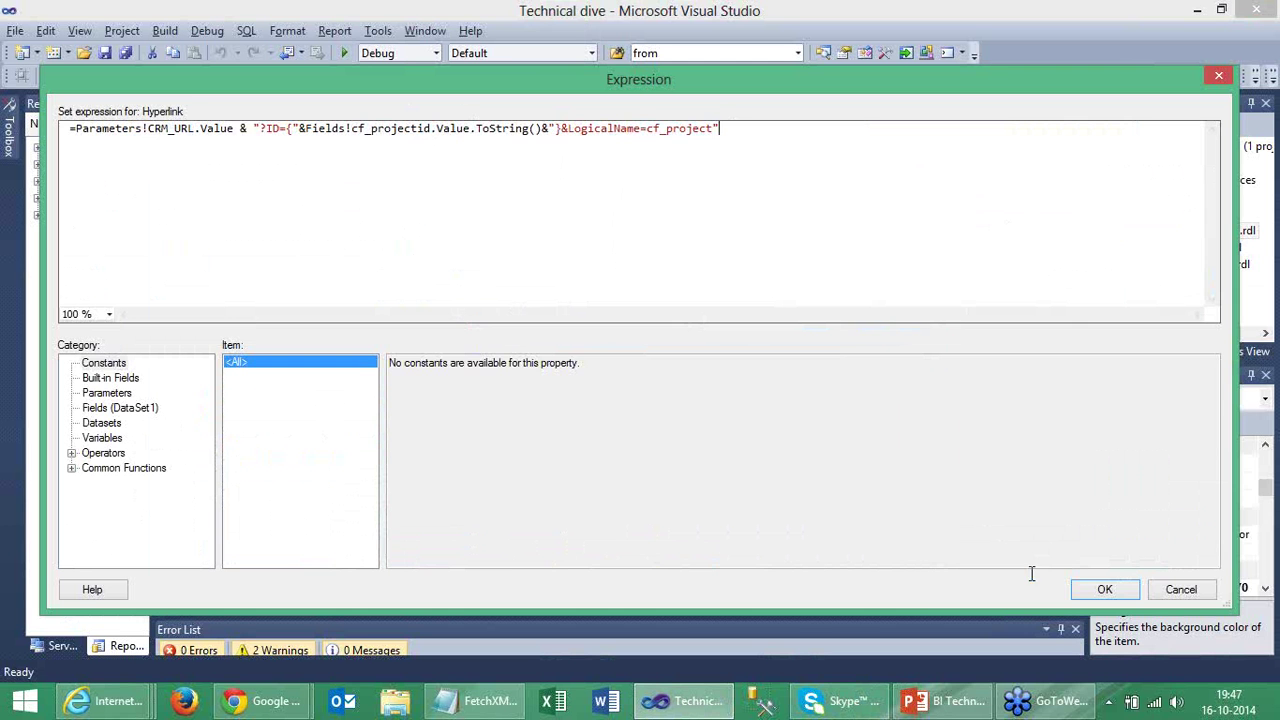
{"action": "left_click", "coordinate": [1177, 590]}
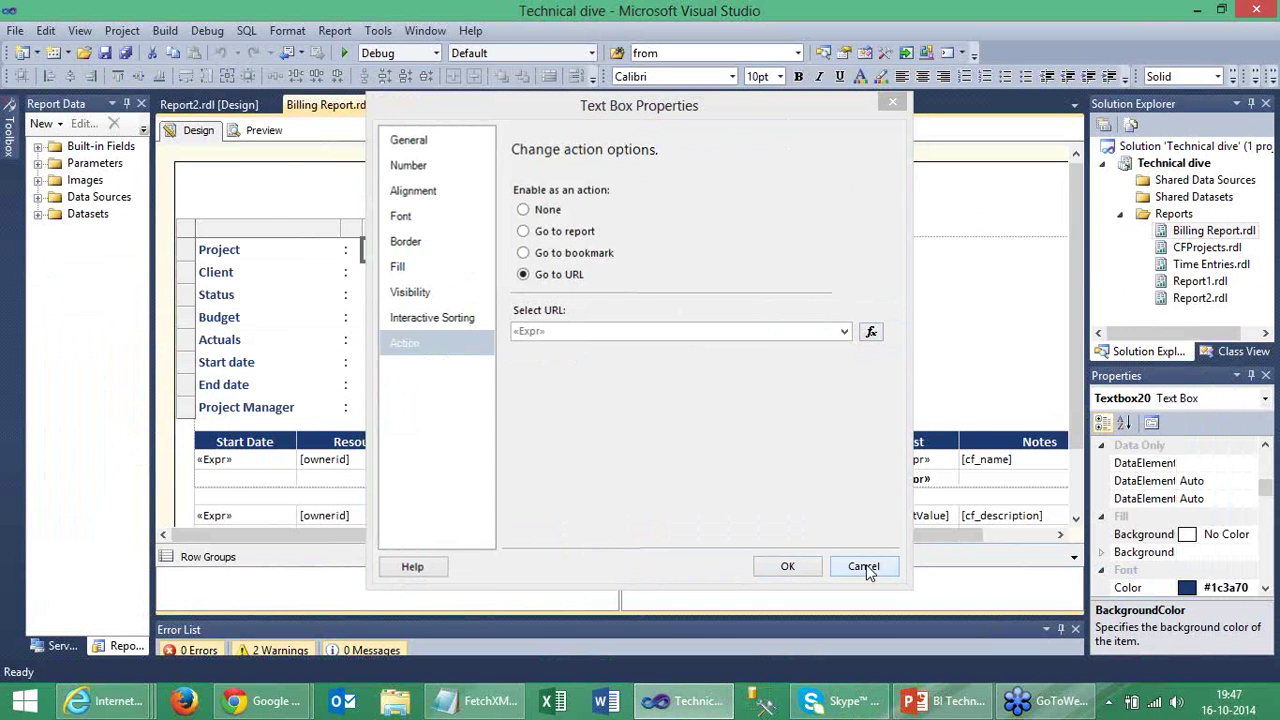
{"action": "left_click", "coordinate": [870, 568]}
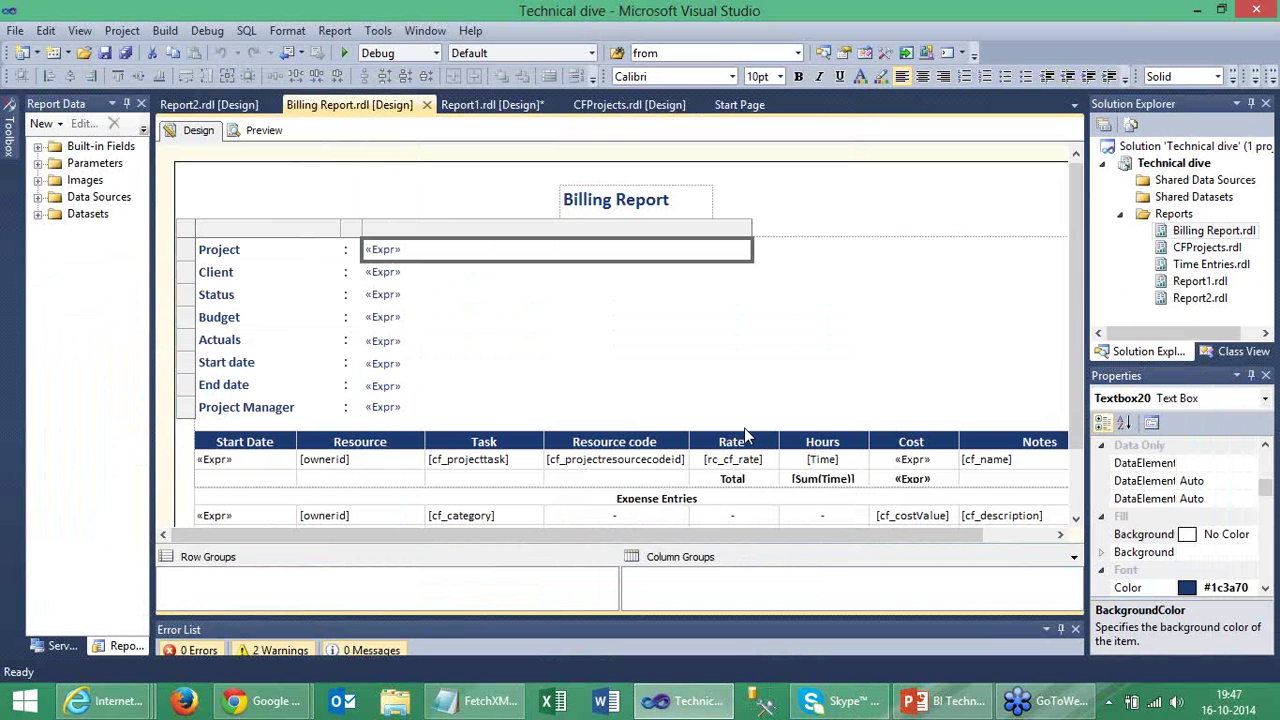
Switch to the Billing Report viewer in Internet Explorer, export the report as a PDF and open the exported file.
{"action": "key", "text": "alt+Tab"}
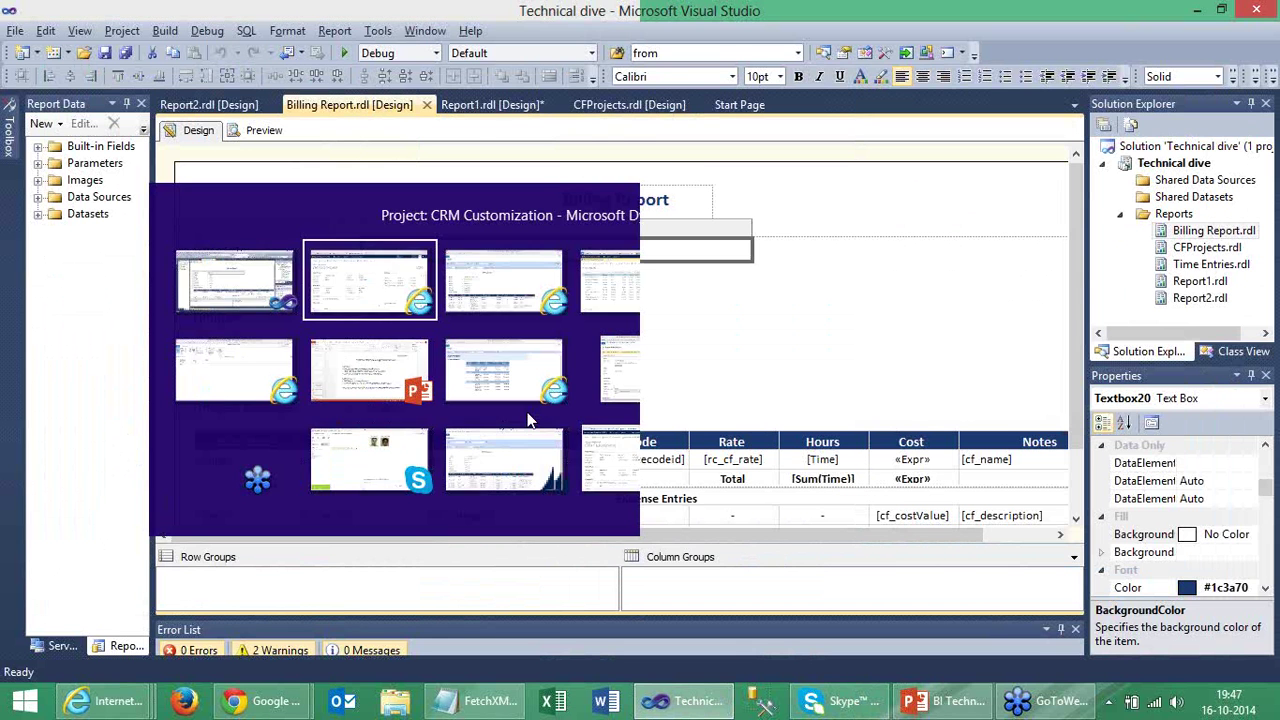
{"action": "left_click", "coordinate": [100, 700]}
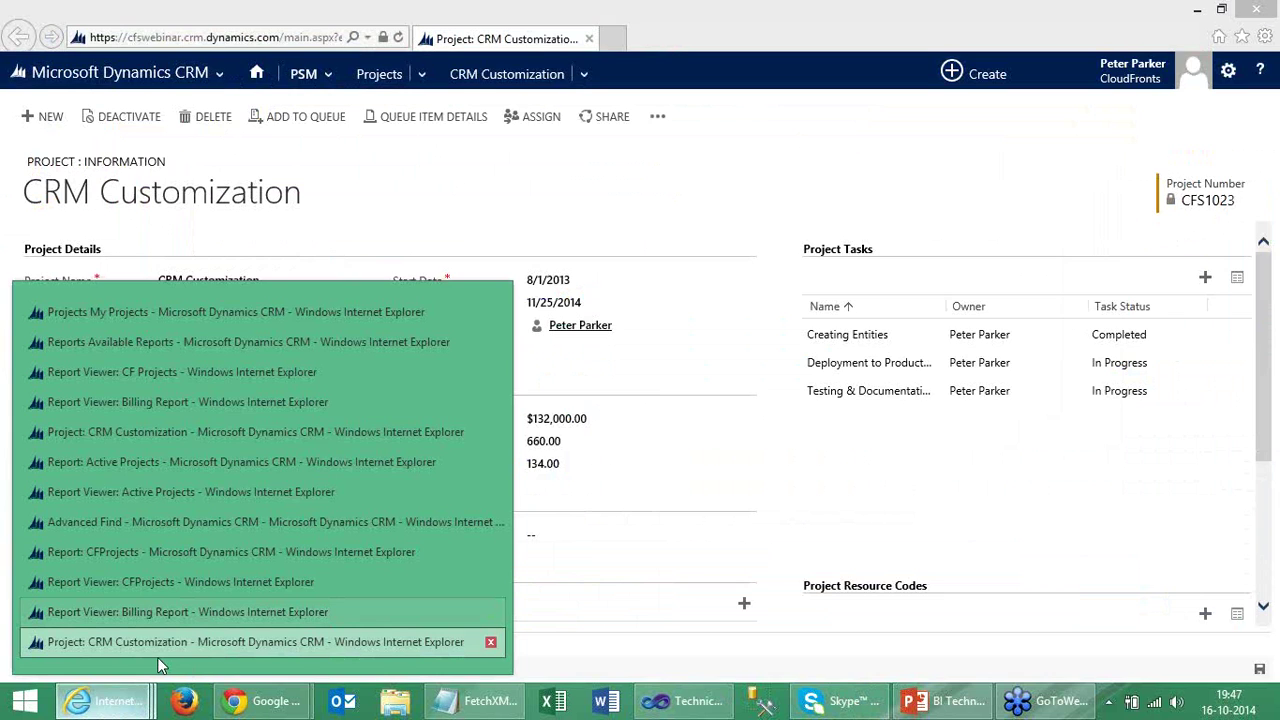
{"action": "left_click", "coordinate": [150, 612]}
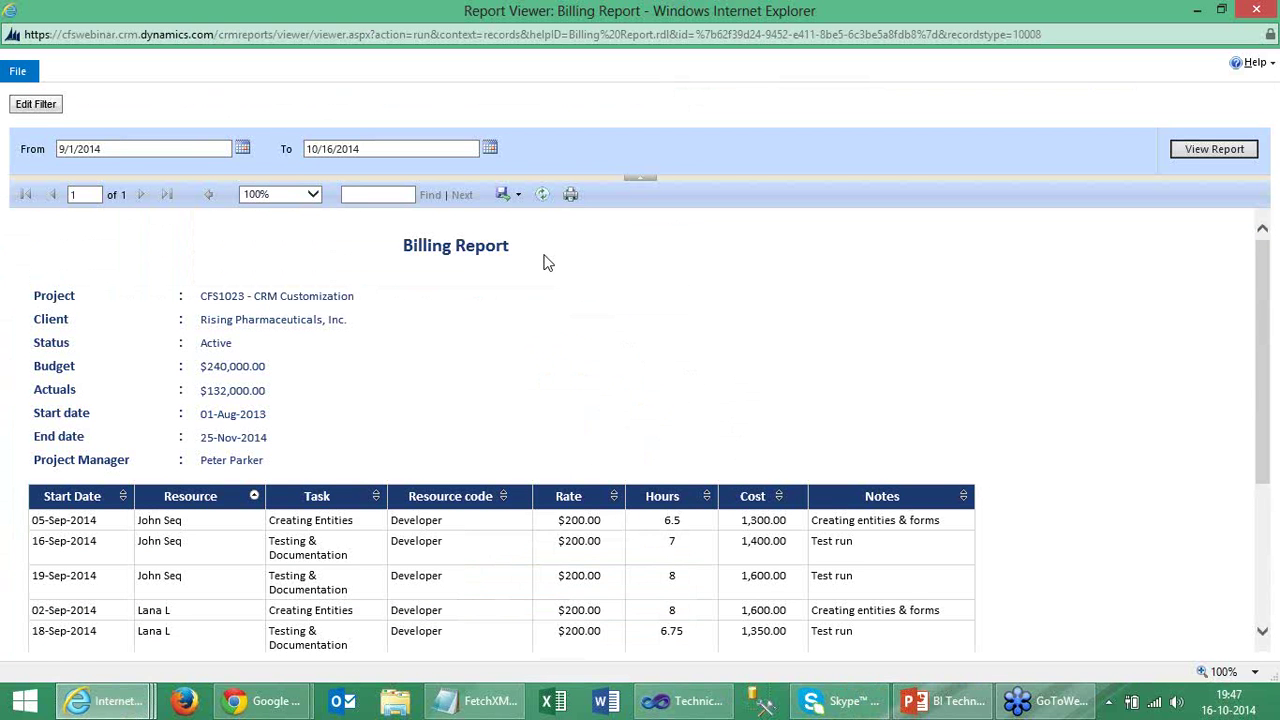
{"action": "left_click", "coordinate": [512, 197]}
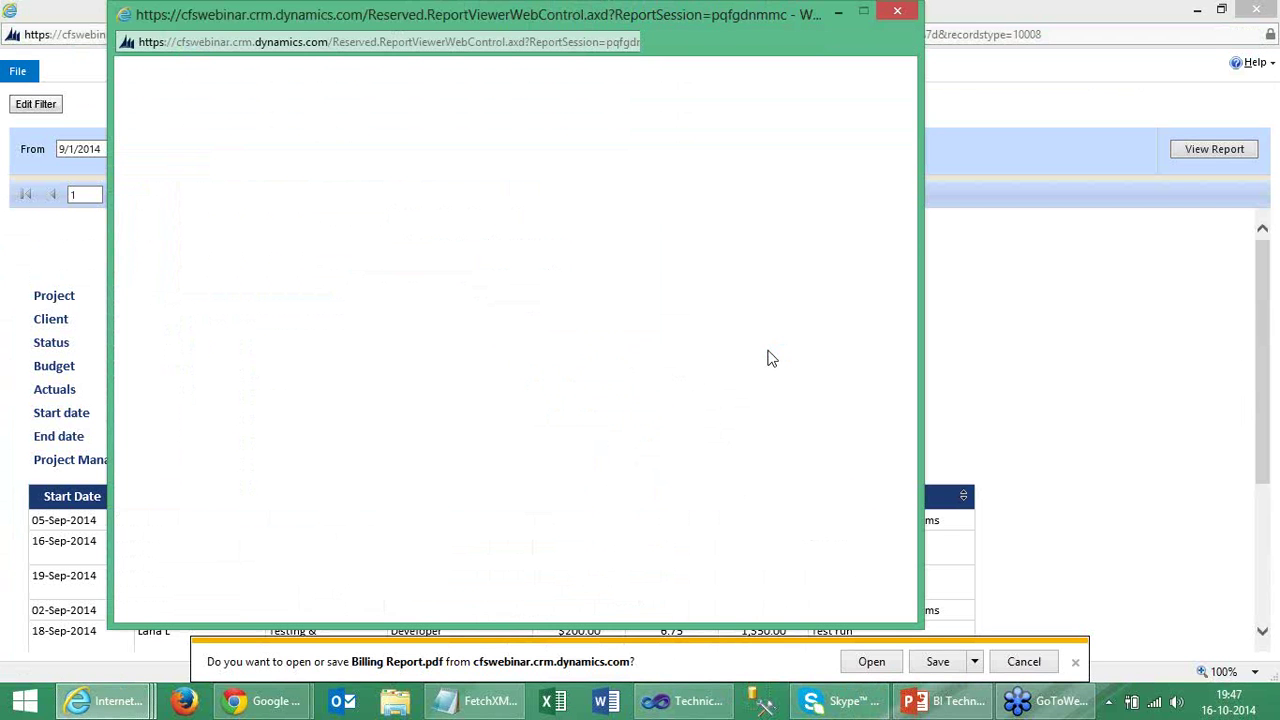
{"action": "key", "text": "alt+o"}
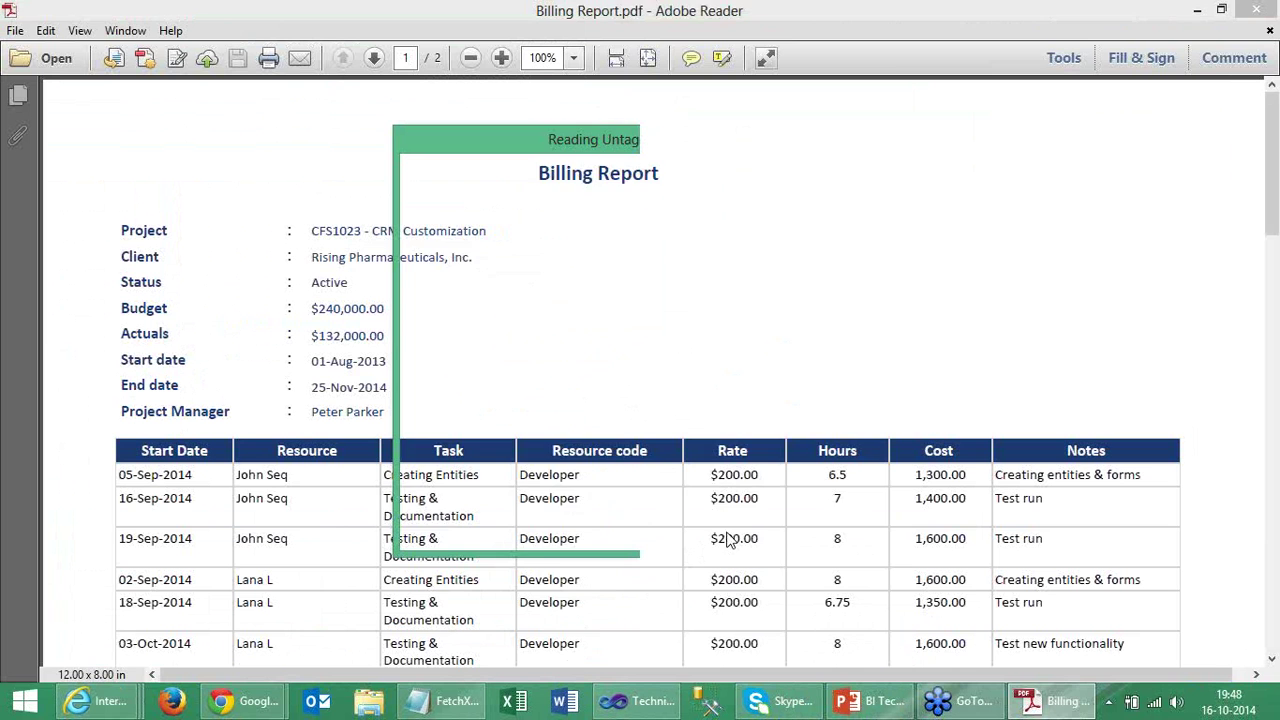
Dismiss the reading options in Adobe Reader and review the layout of Billing Report.pdf.
{"action": "left_click", "coordinate": [838, 522]}
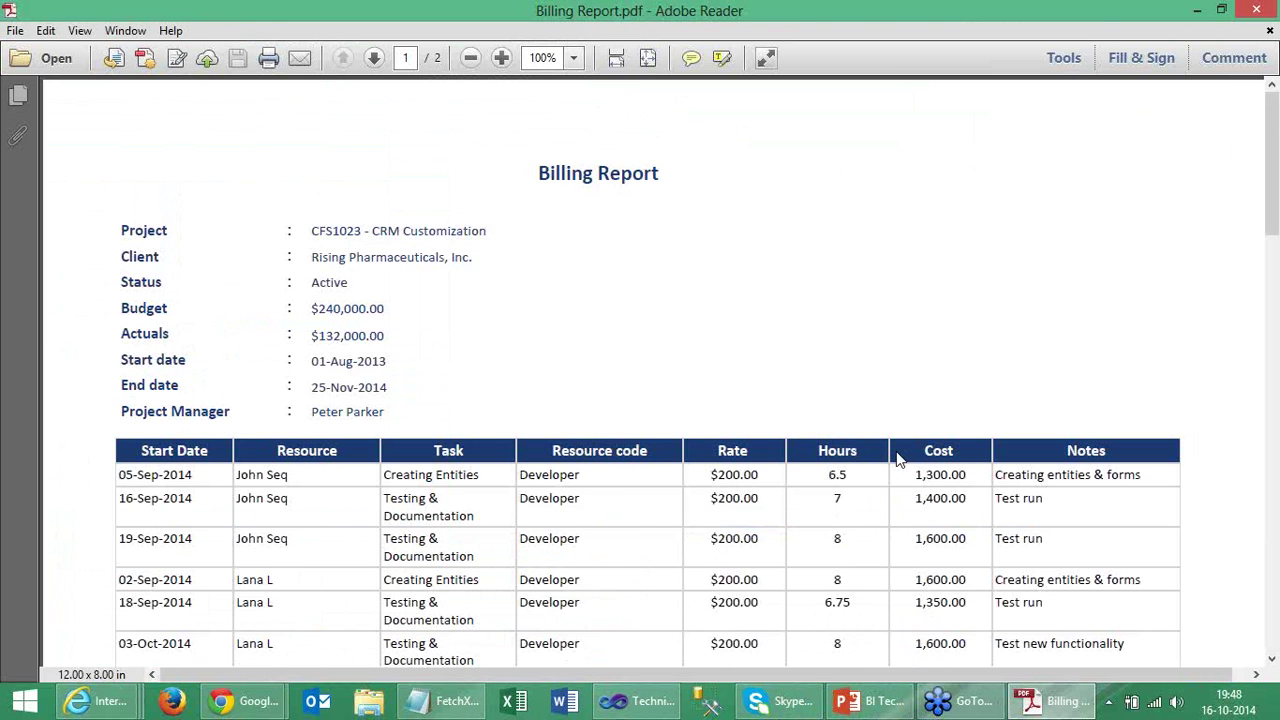
{"action": "scroll", "coordinate": [897, 459], "scroll_direction": "down", "scroll_amount": 1}
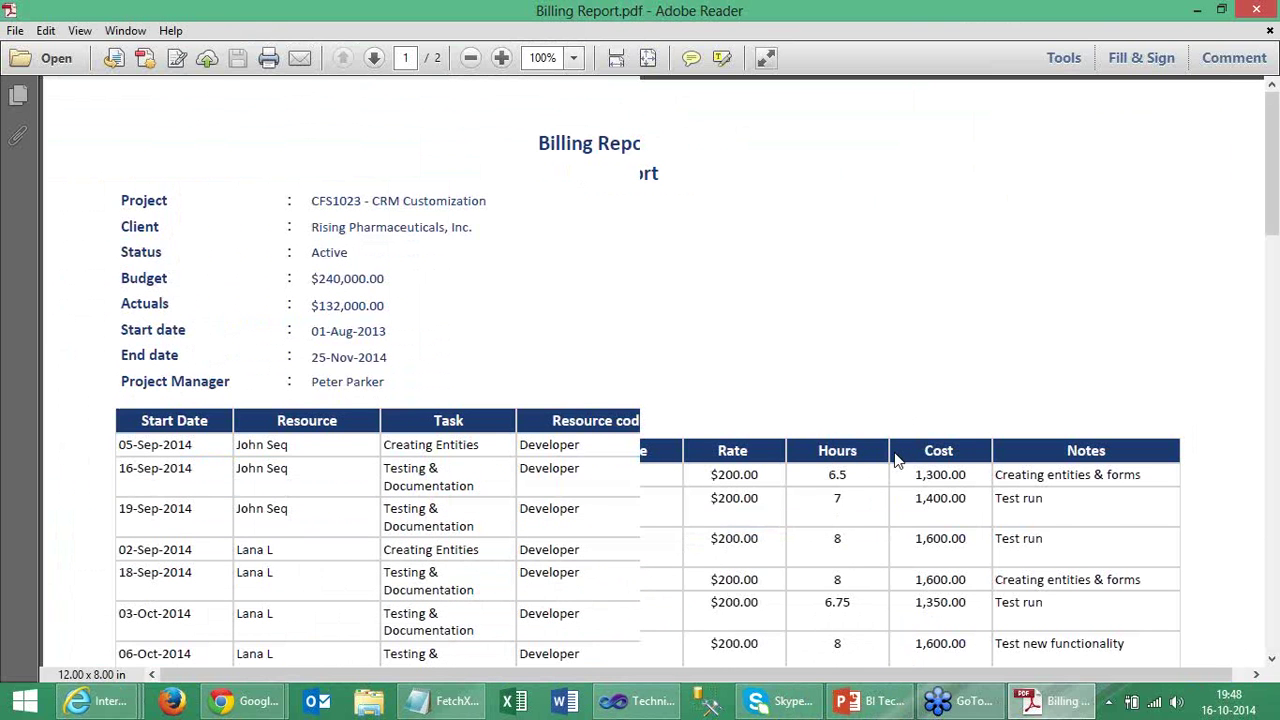
{"action": "scroll", "coordinate": [890, 480], "scroll_direction": "down", "scroll_amount": 1}
{"action": "scroll", "coordinate": [883, 498], "scroll_direction": "up", "scroll_amount": 1}
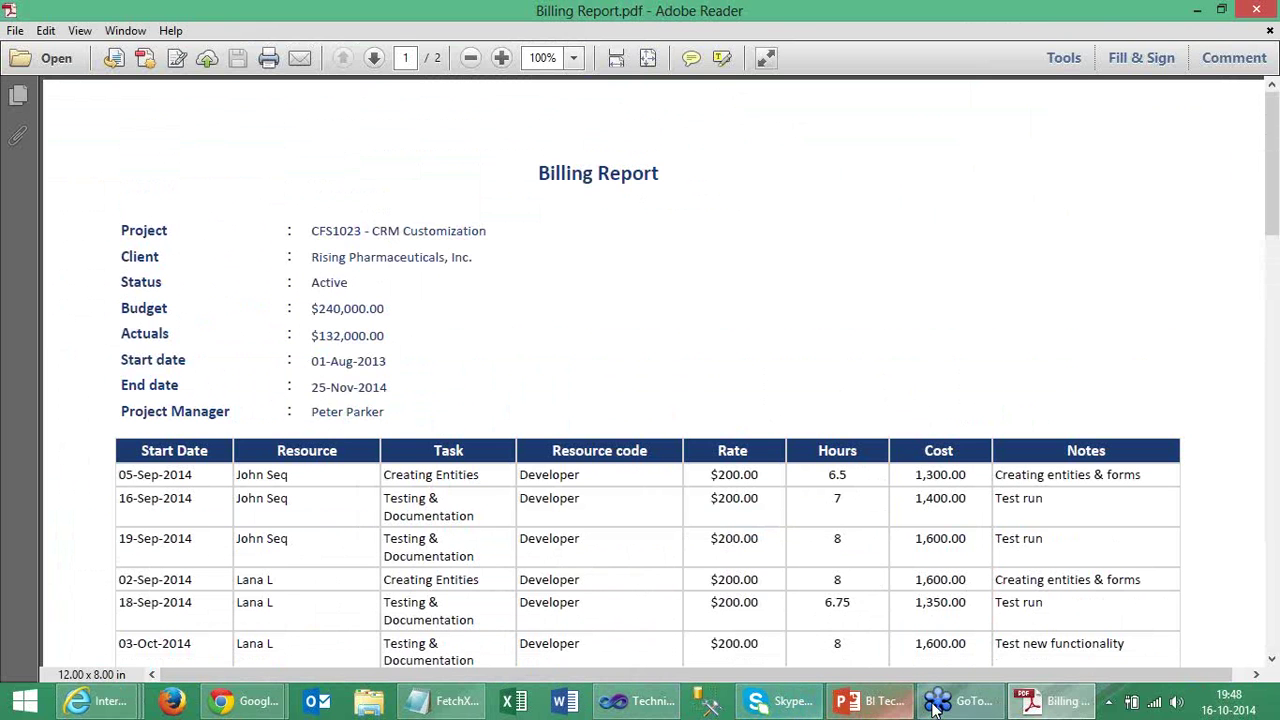
Switch to the BI Technical Dive Webinar presentation in PowerPoint, at the Custom Reports using Visual Studio slide.
{"action": "left_click", "coordinate": [950, 700]}
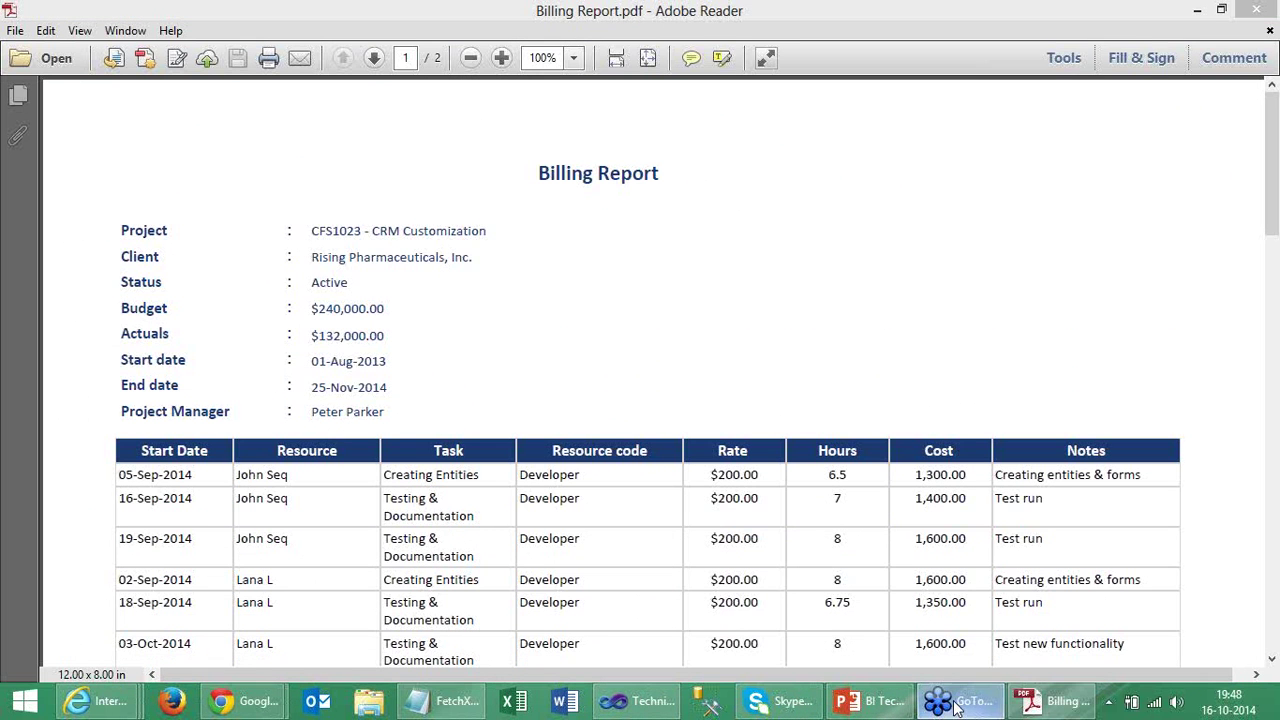
{"action": "left_click", "coordinate": [635, 707]}
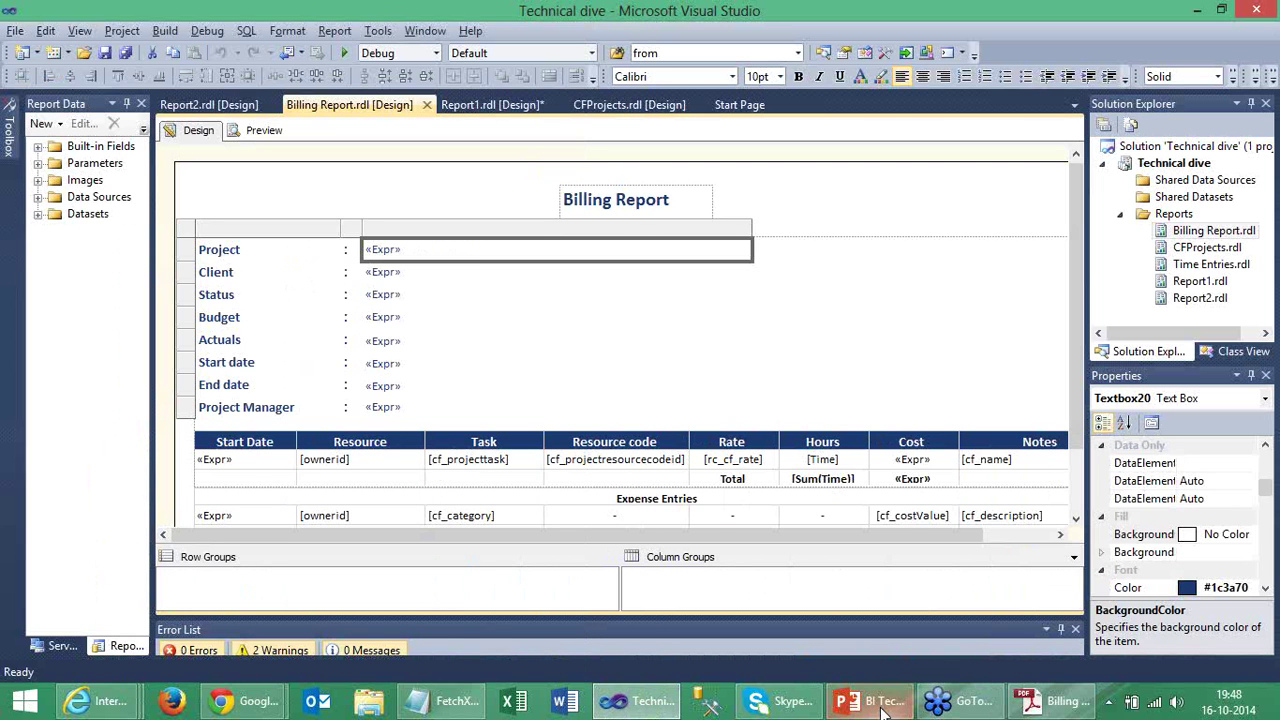
{"action": "left_click", "coordinate": [880, 705]}
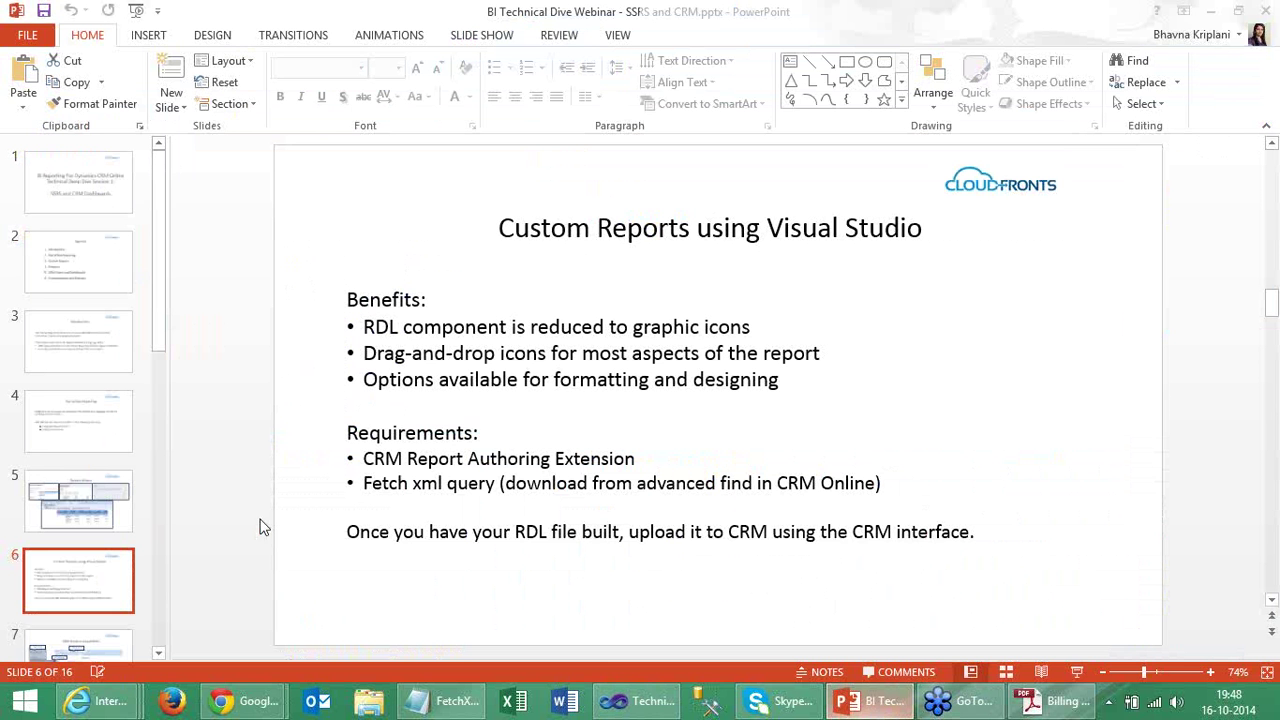